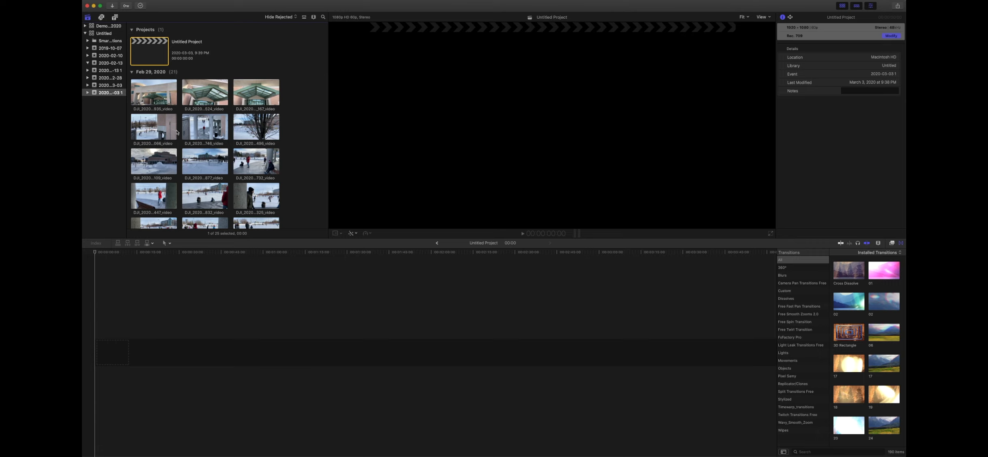
Add the first Feb 29, 2020 clip, showing the civic centre building, to the start of the empty timeline.
left_click(141, 92)
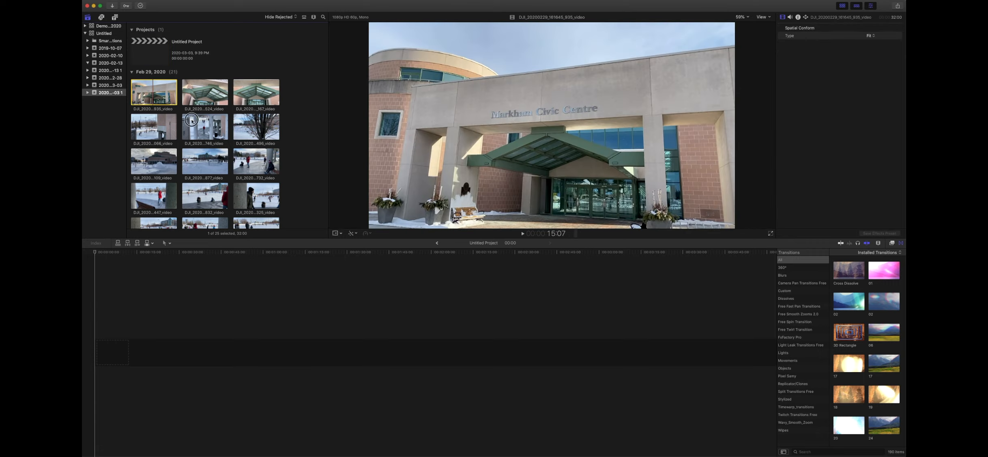
left_click_drag(153, 92, 105, 354)
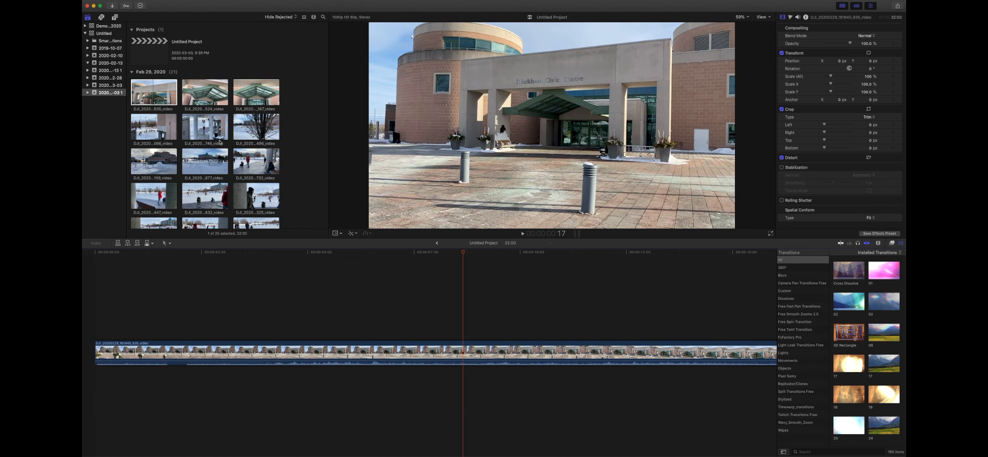
Look through the event's clips, the photos and audio sources, and the titles and generators.
scroll(221, 142, "down", 10)
scroll(231, 143, "up", 8)
scroll(233, 143, "up", 3)
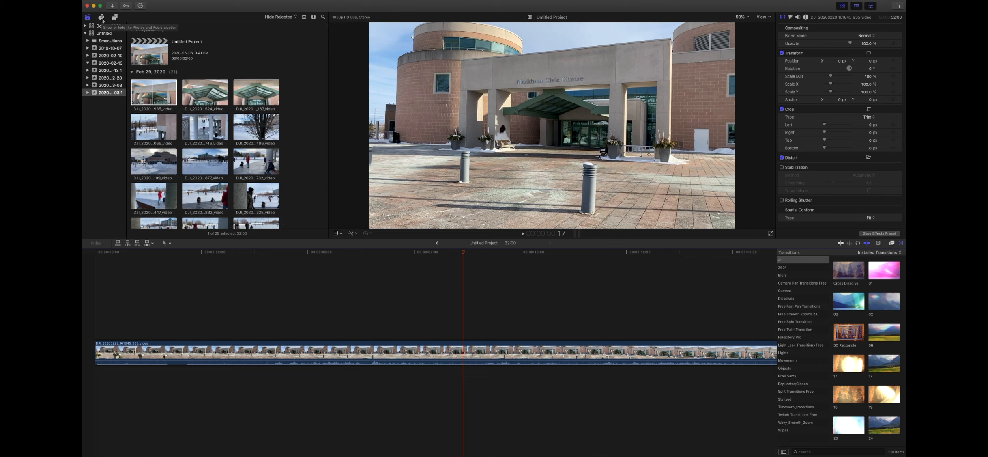
left_click(101, 18)
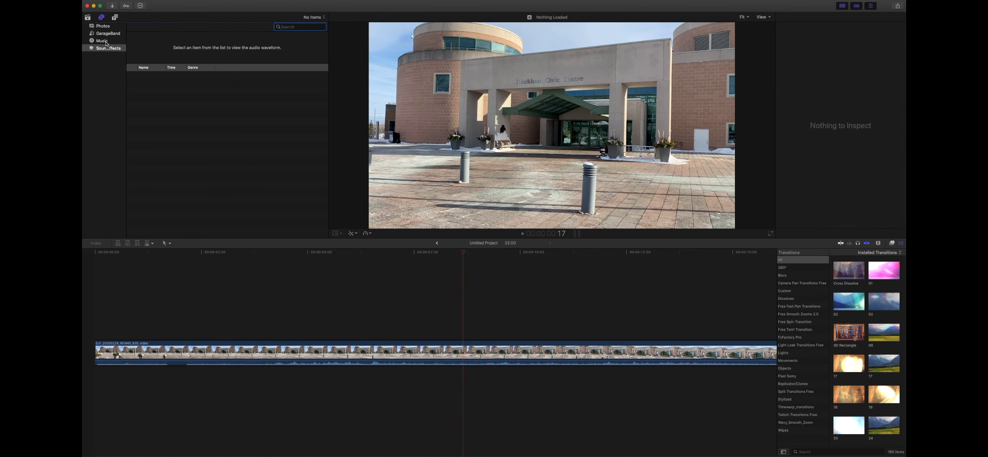
left_click(115, 19)
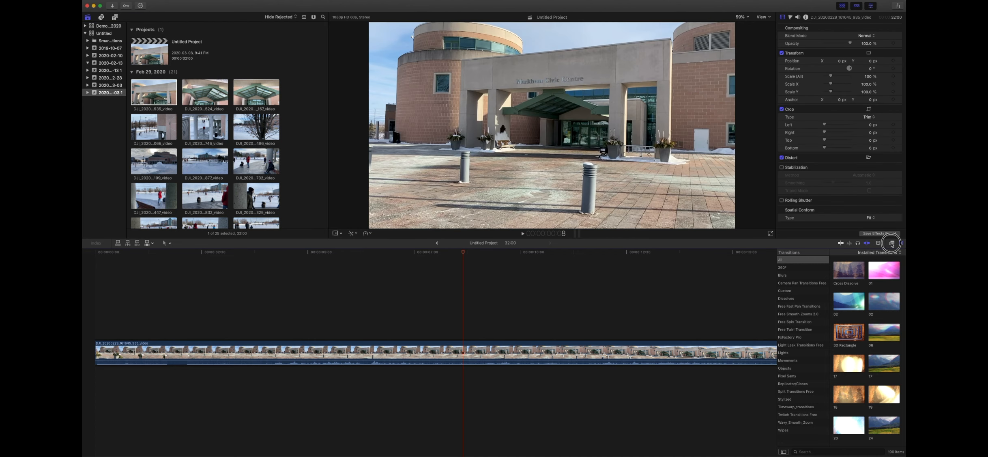
Increase the clip height slightly in the timeline's appearance settings and show the transitions again.
left_click(891, 243)
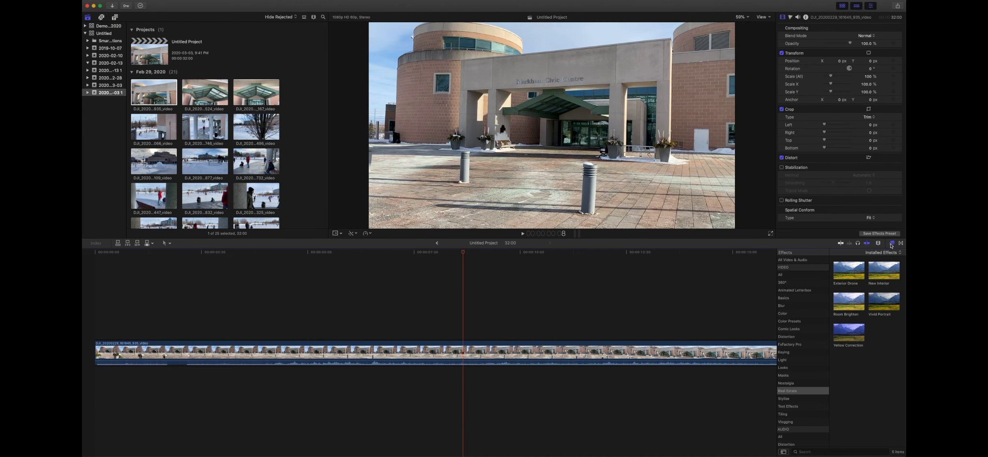
left_click(878, 243)
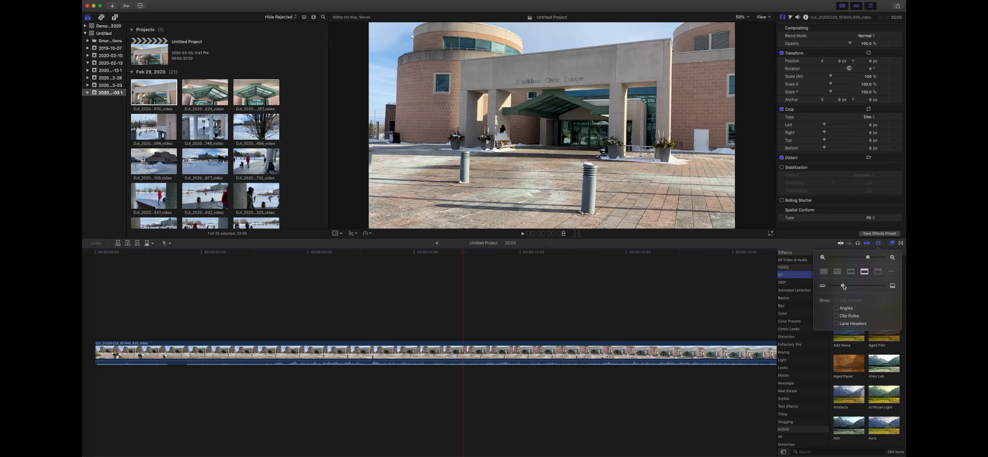
left_click_drag(844, 286, 852, 286)
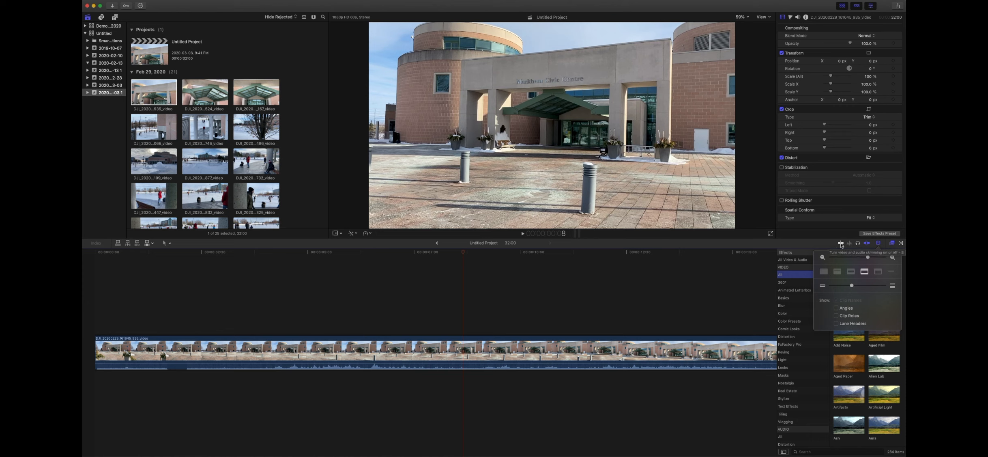
left_click(901, 242)
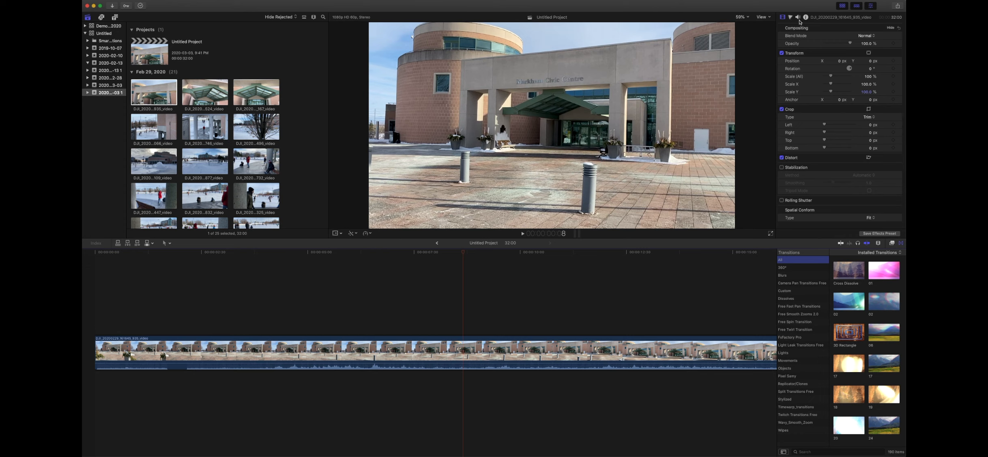
Review the timeline clip's video, color, audio and info settings, including the equalization presets and the graphic equalizer.
scroll(826, 45, "up", 1)
left_click(783, 18)
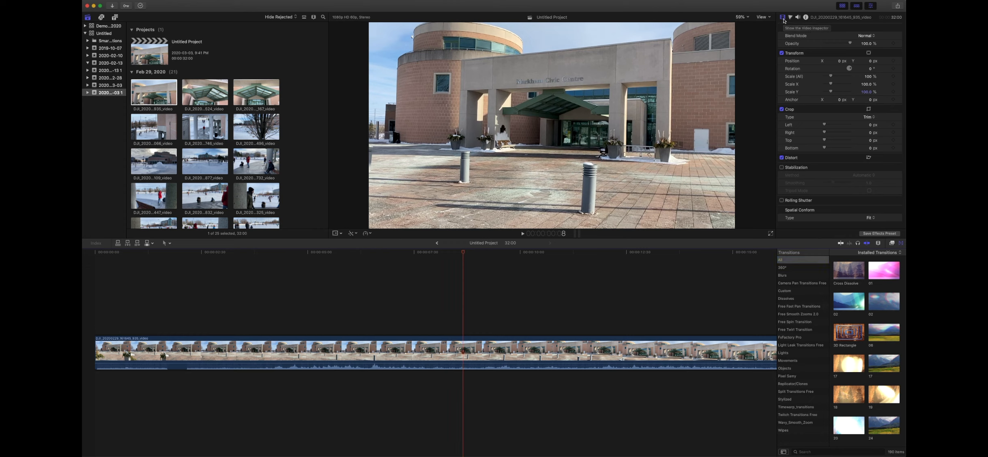
left_click(791, 17)
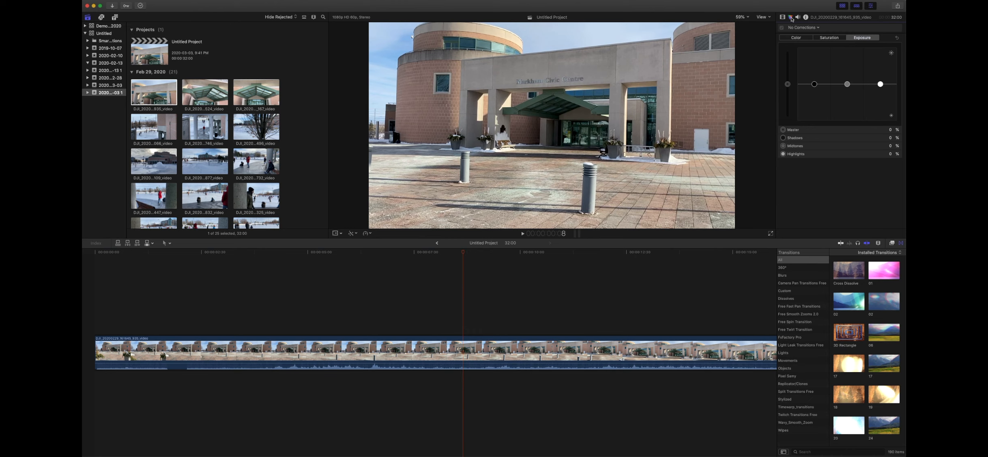
left_click(797, 17)
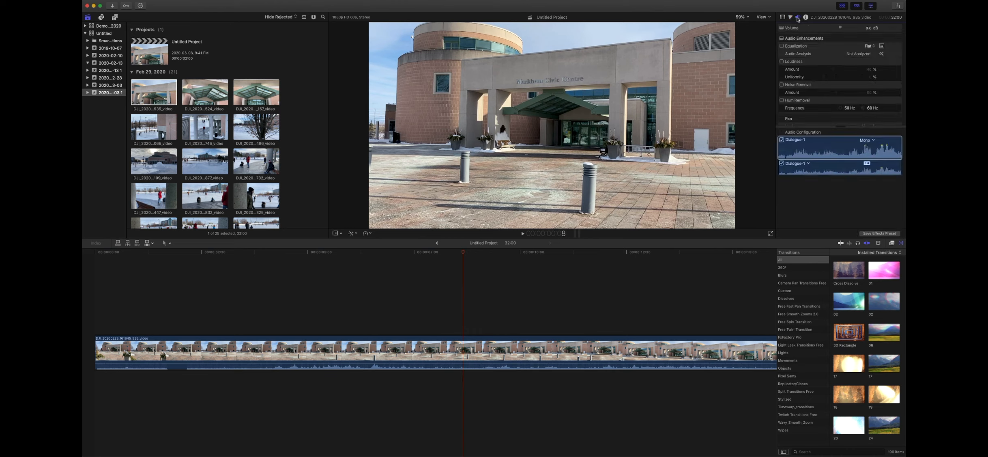
left_click(872, 47)
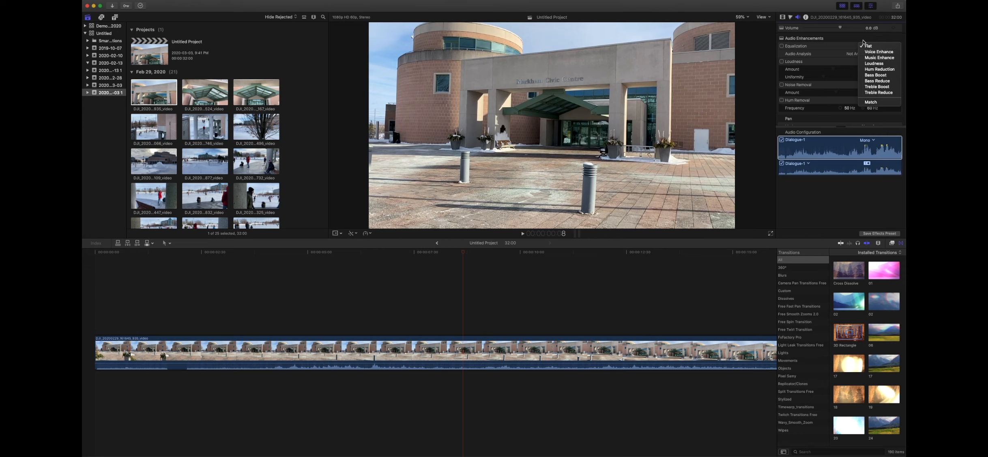
left_click(838, 46)
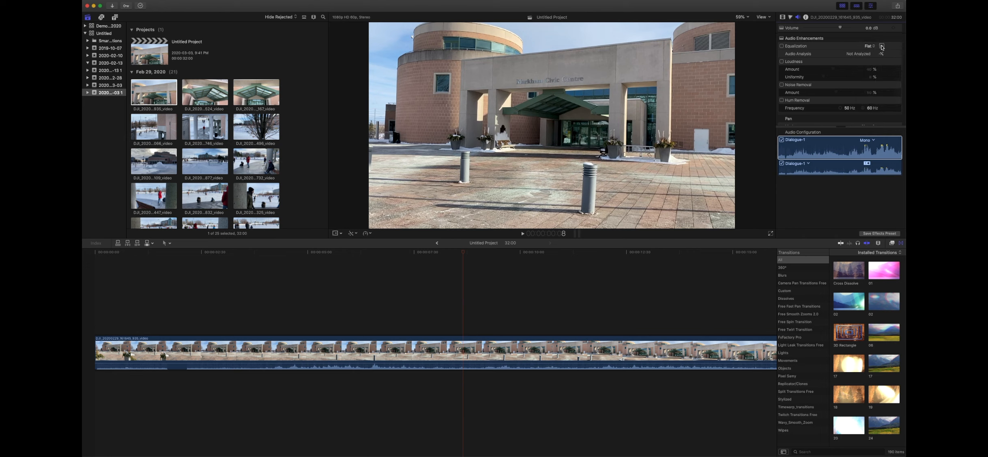
left_click(882, 46)
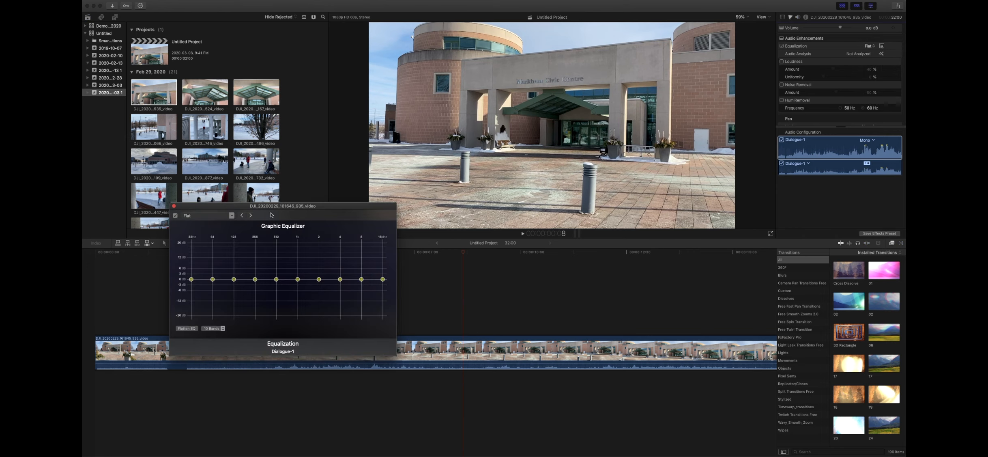
left_click_drag(272, 215, 425, 180)
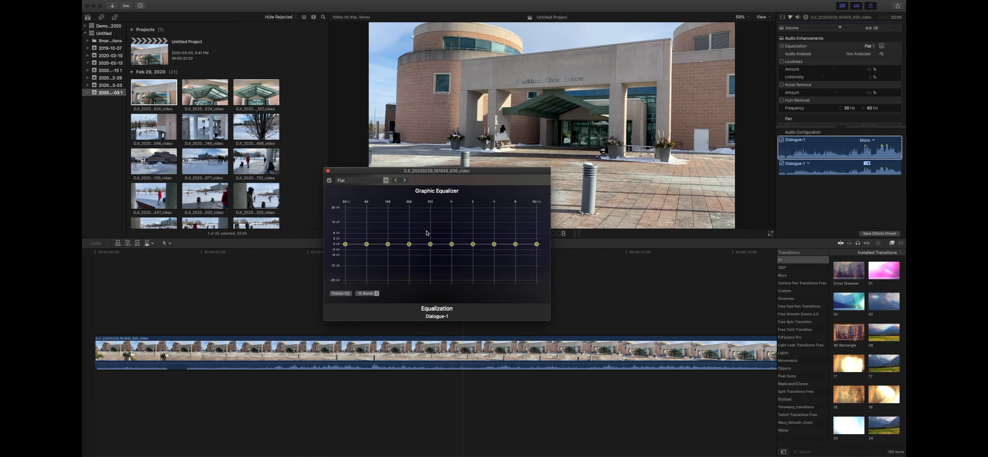
left_click(328, 171)
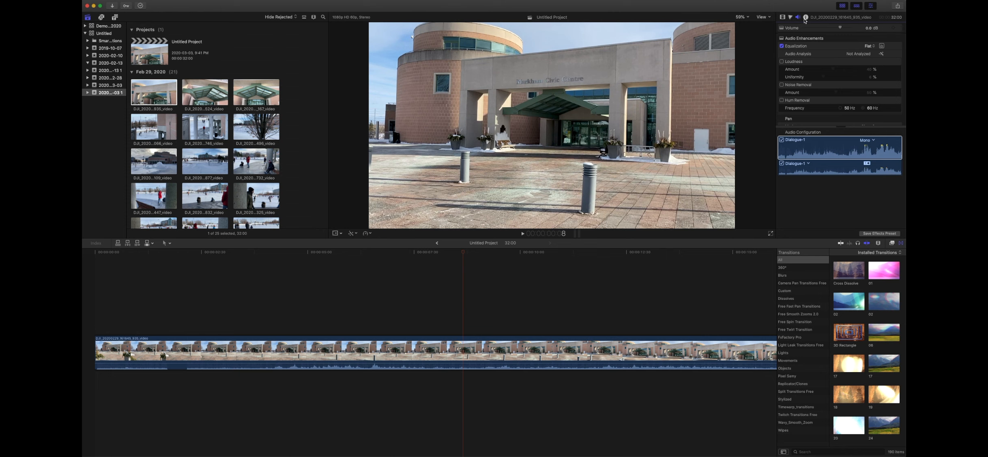
left_click(805, 17)
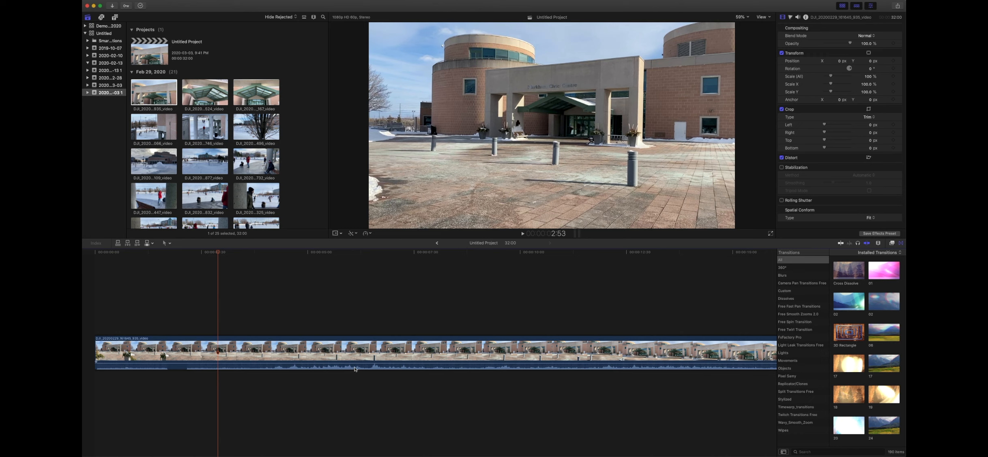
Play the clip from near its beginning with the system volume raised to listen to its original audio.
mouse_move(356, 363)
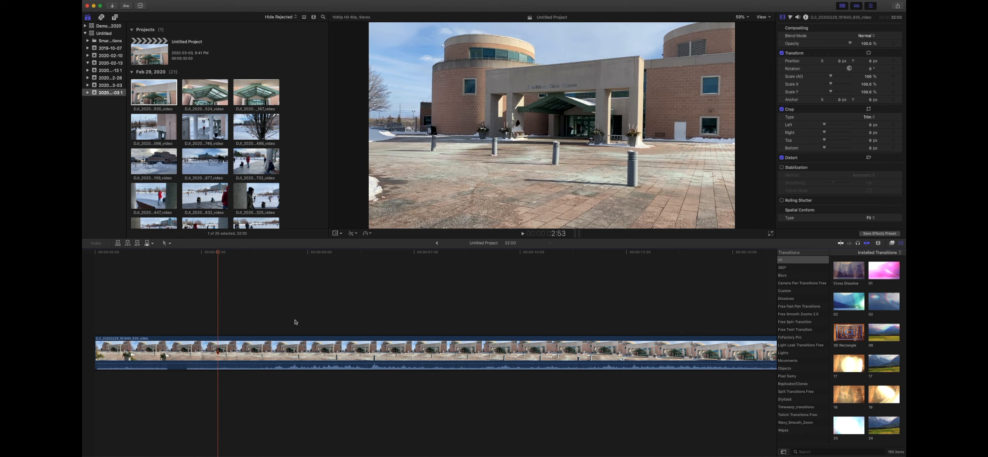
left_click_drag(292, 321, 254, 315)
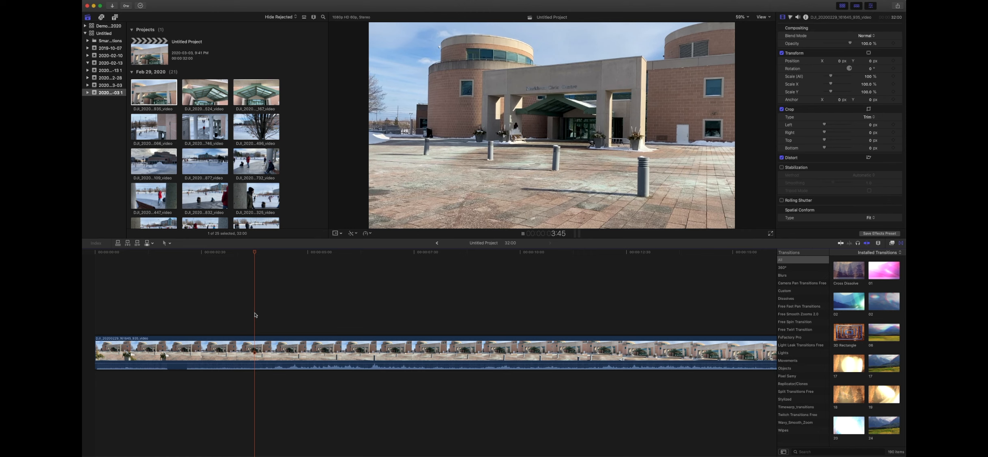
key("XF86AudioRaiseVolume")
key("XF86AudioRaiseVolume")
key("XF86AudioRaiseVolume")
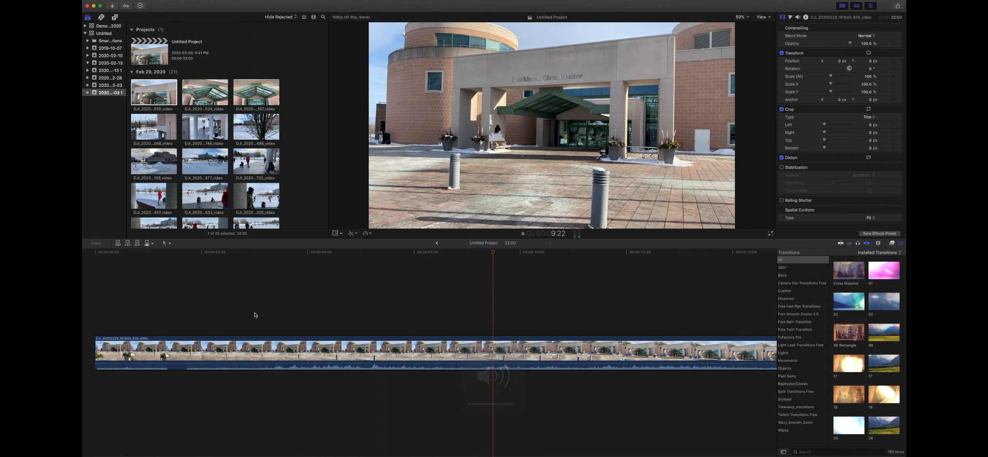
key("XF86AudioRaiseVolume")
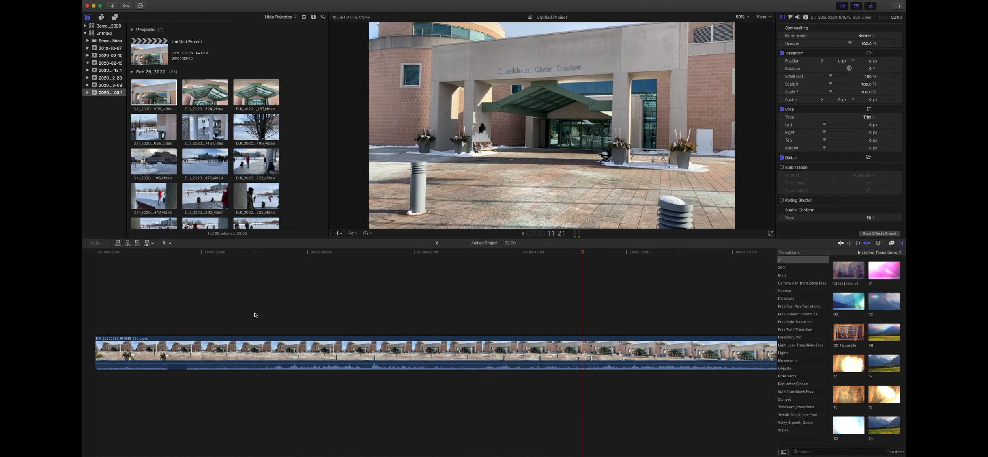
key("space")
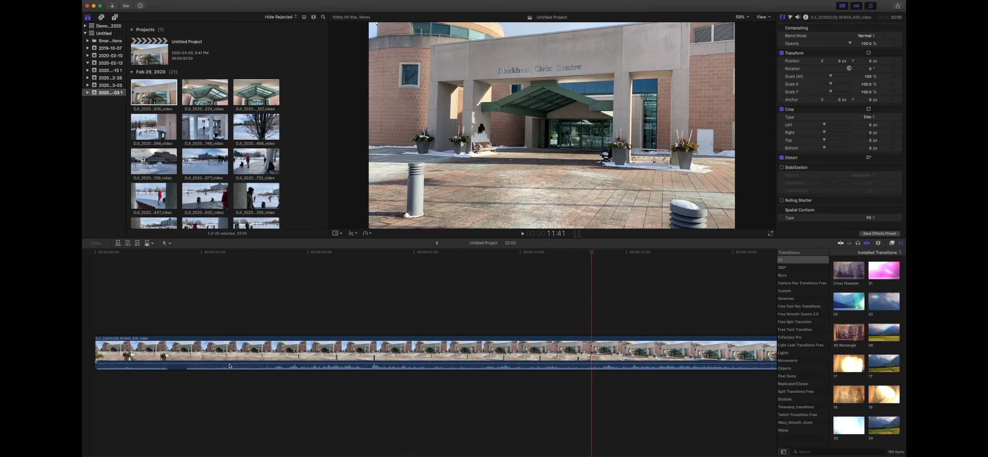
Silence the clip's original audio by lowering its volume level all the way in the timeline.
left_click_drag(229, 360, 228, 370)
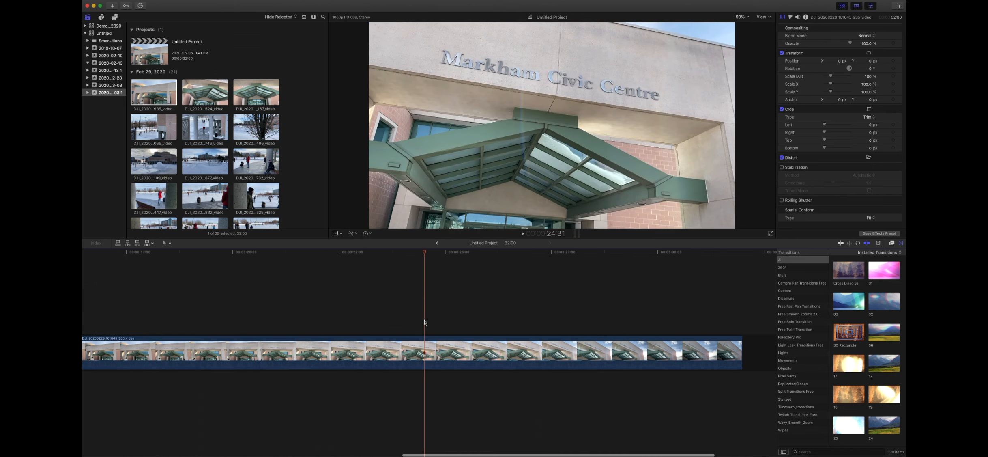
scroll(466, 322, "right", 1)
left_click(468, 325)
scroll(355, 318, "left", 3)
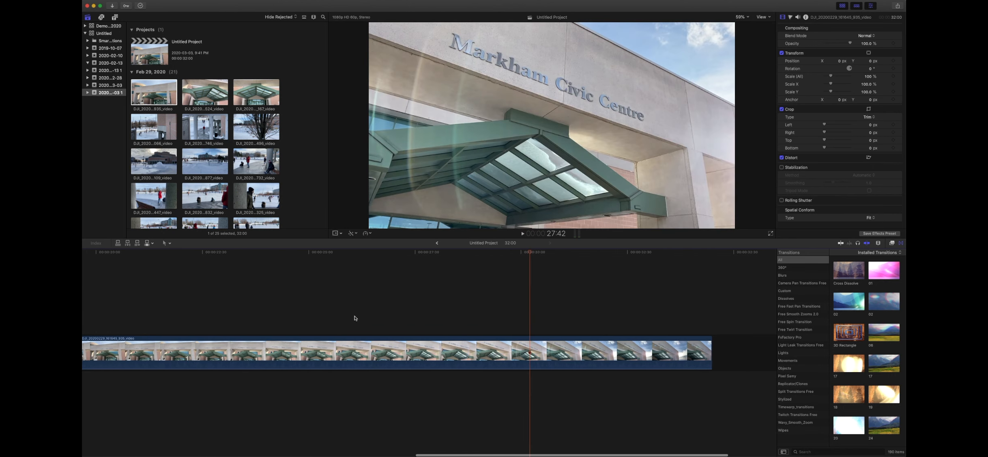
scroll(354, 318, "left", 10)
left_click(250, 316)
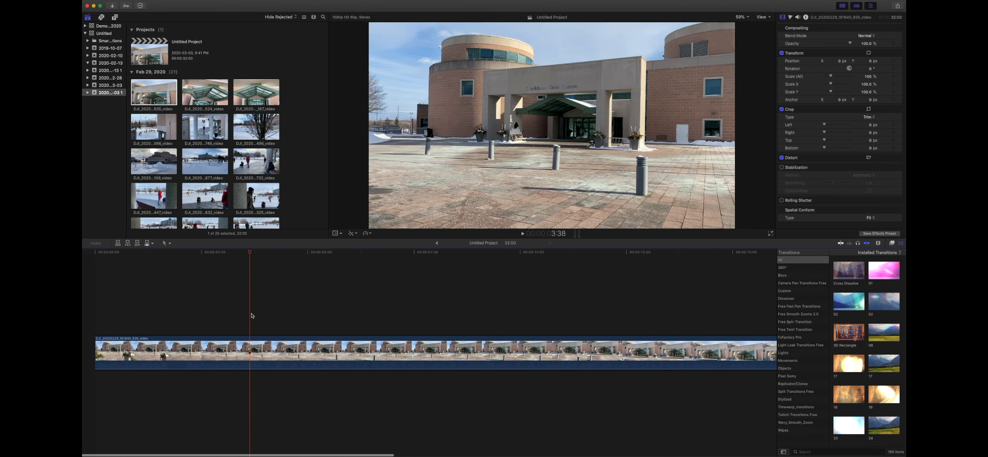
left_click(210, 308)
left_click(302, 313)
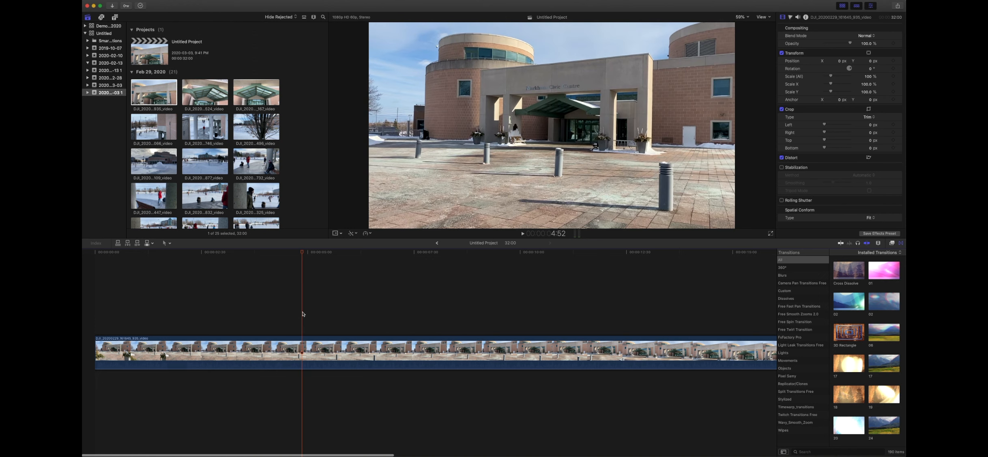
Adjust the clip's overall and shadow exposure on the color board.
left_click(791, 17)
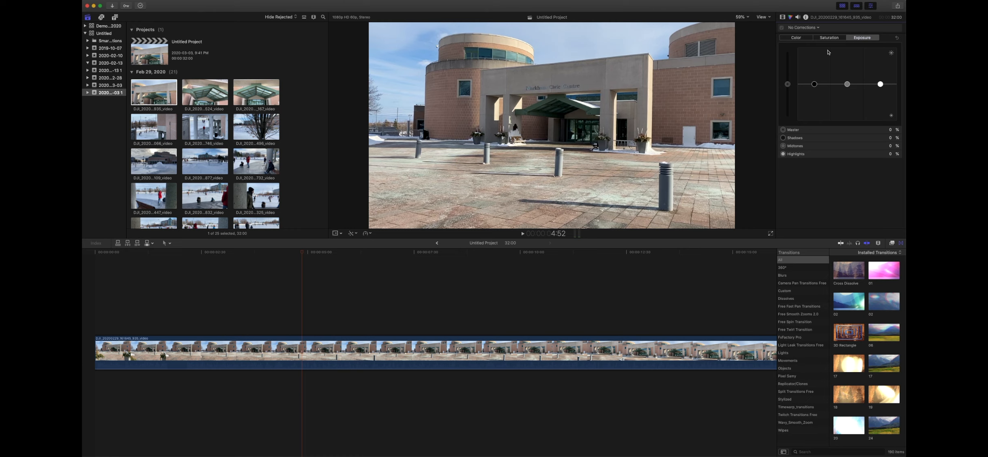
left_click(796, 38)
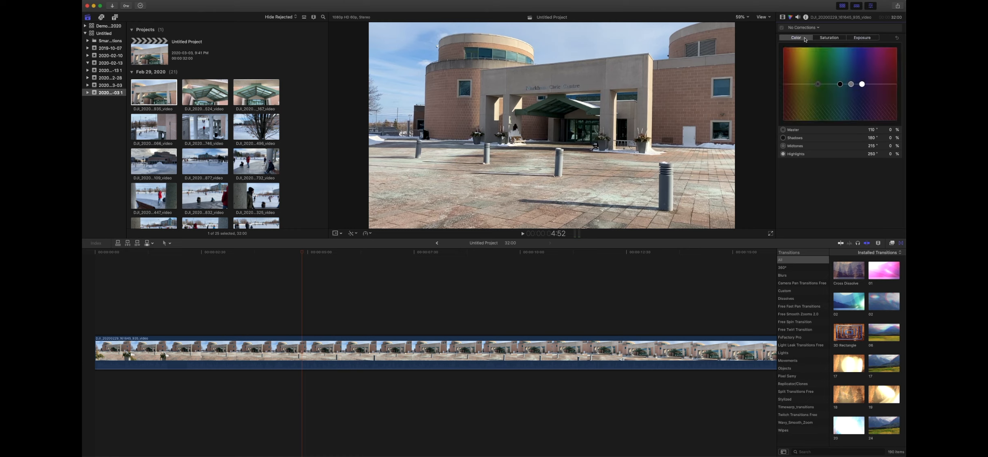
left_click(830, 38)
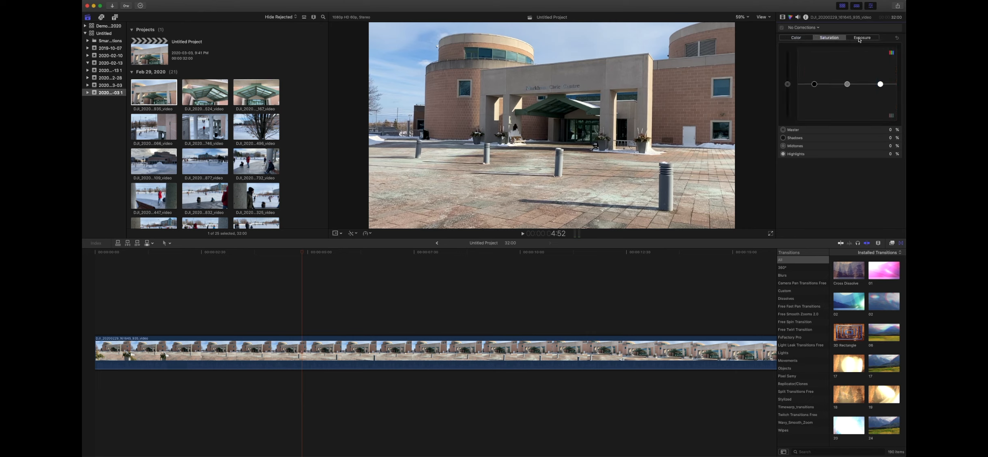
left_click(861, 38)
left_click_drag(788, 86, 815, 89)
Raise the clip's color board saturation to 25% master, 14% shadows, 16% midtones and 8% highlights.
left_click(827, 38)
left_click_drag(787, 83, 847, 78)
left_click_drag(880, 84, 880, 81)
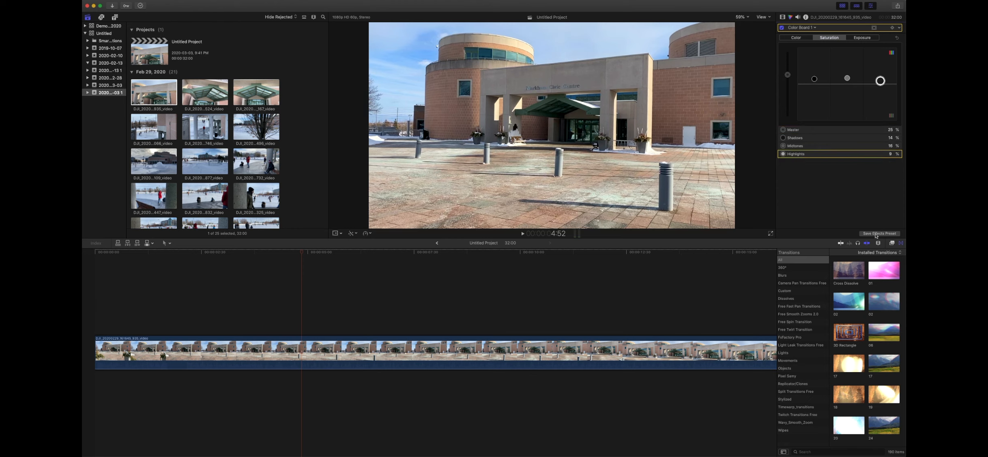
Look at the options and categories for saving the color correction as an effects preset.
left_click(876, 234)
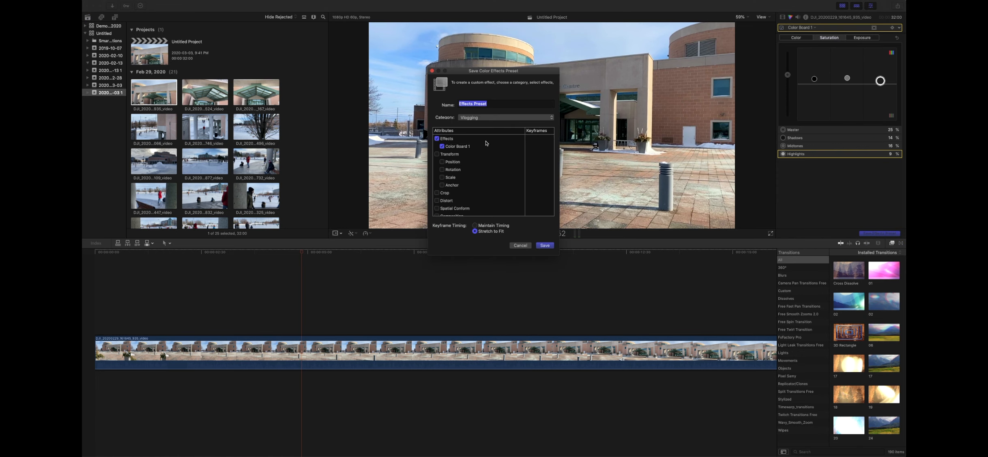
left_click(497, 119)
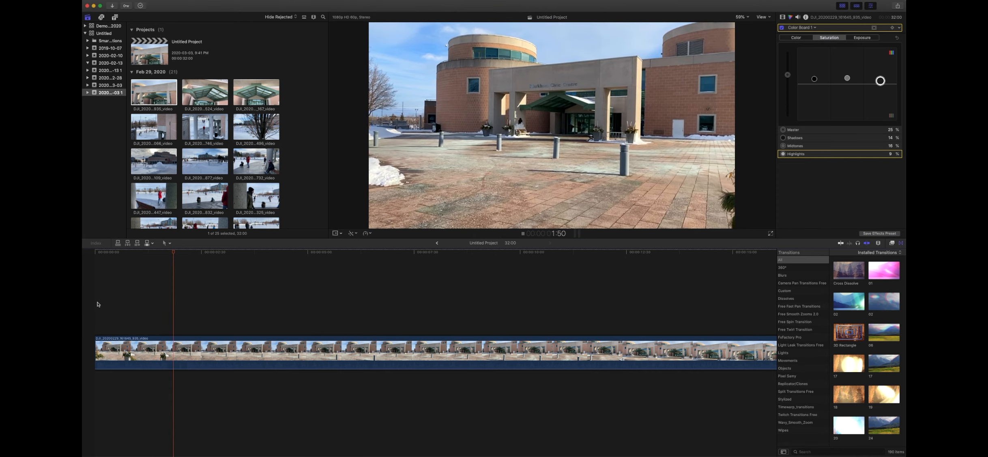
Play the color-corrected clip from the start of the timeline.
left_click(97, 303)
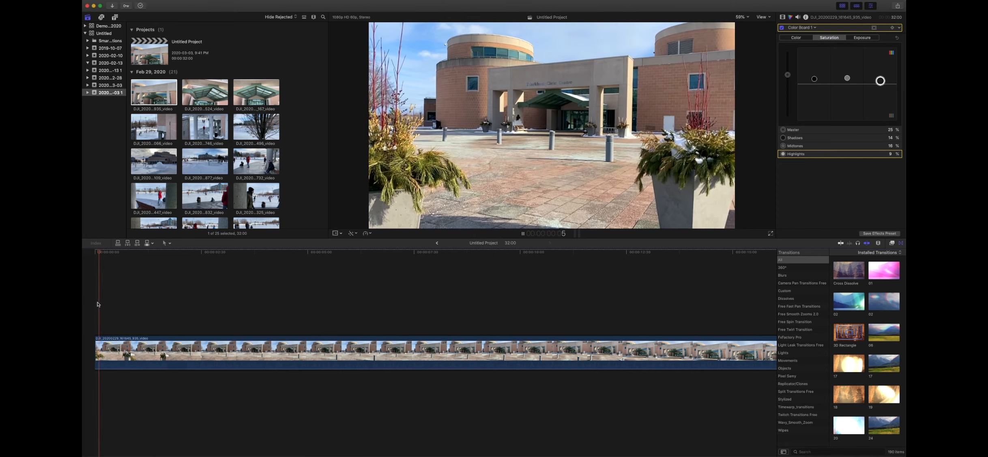
left_click(97, 303)
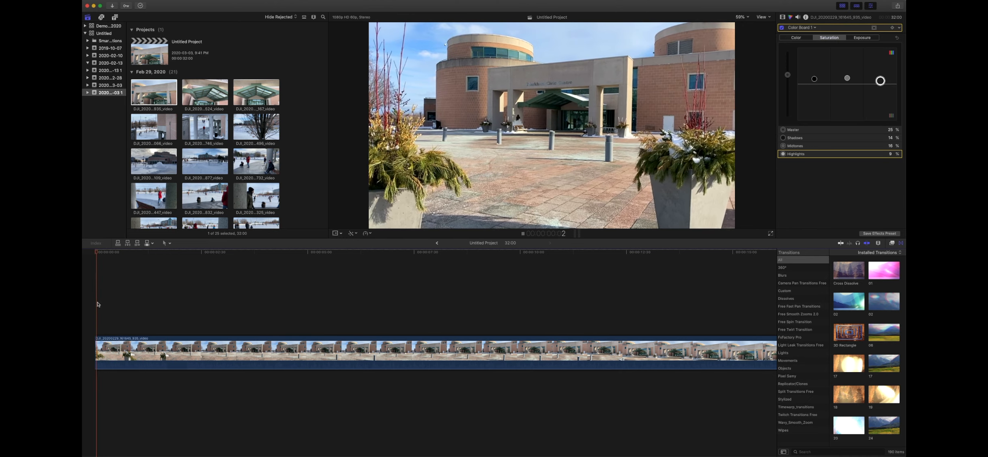
Replay the clip's opening seconds from the start of the timeline to find a point for the first cut.
left_click(97, 303)
key("space")
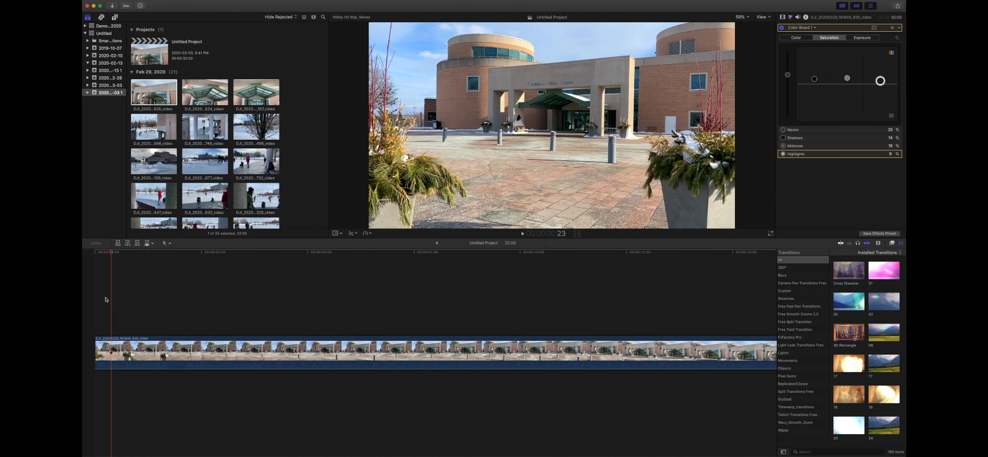
left_click(99, 299)
left_click(96, 300)
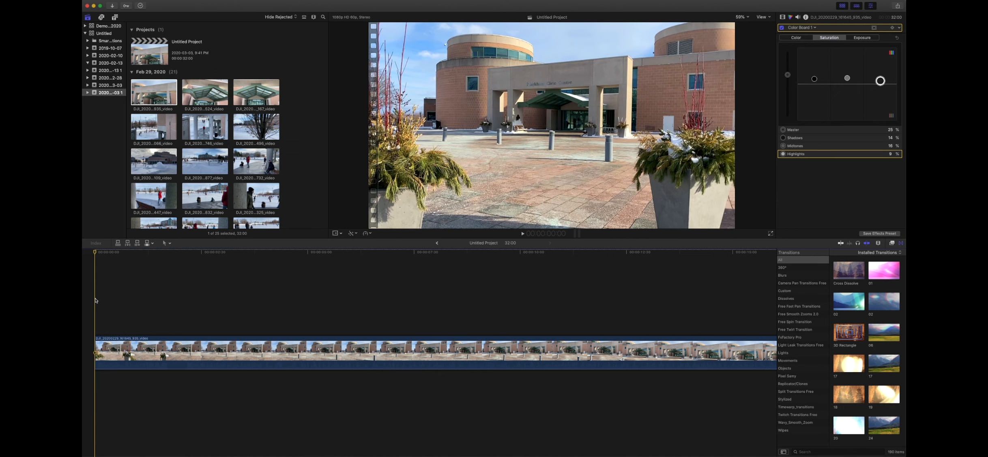
key("space")
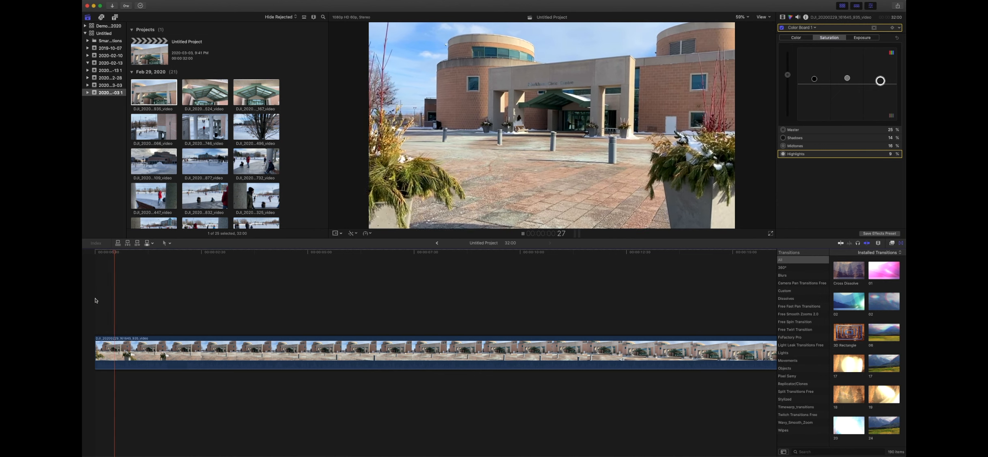
key("space")
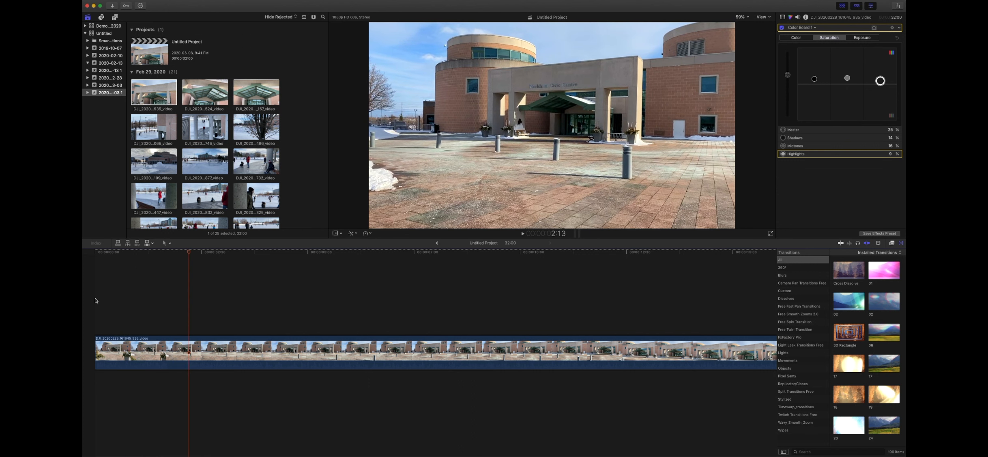
left_click(96, 300)
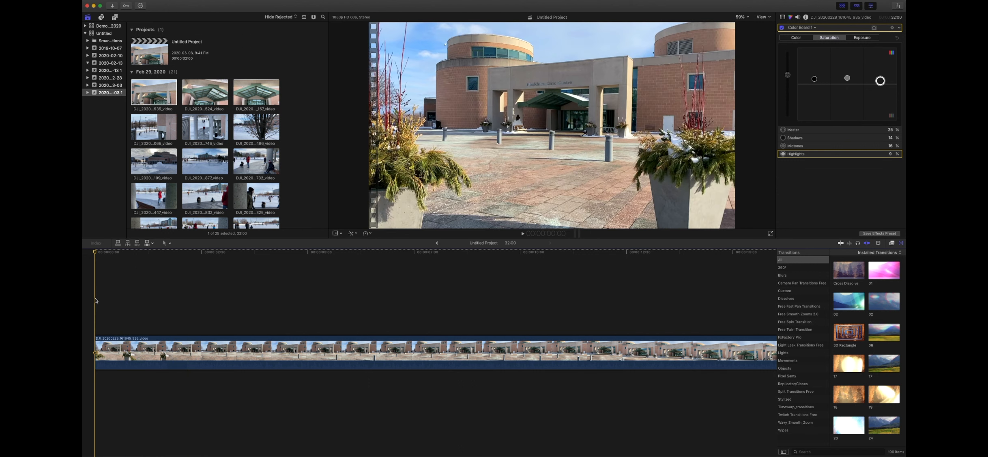
key("space")
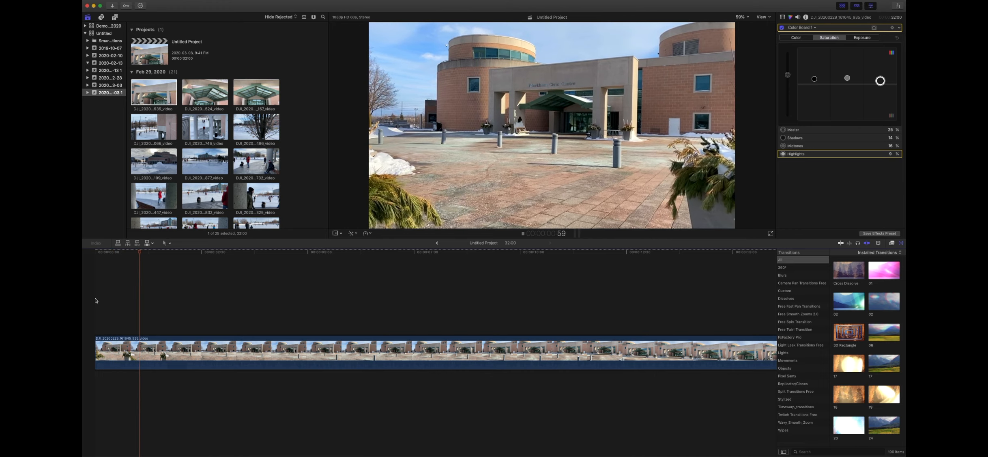
left_click(96, 300)
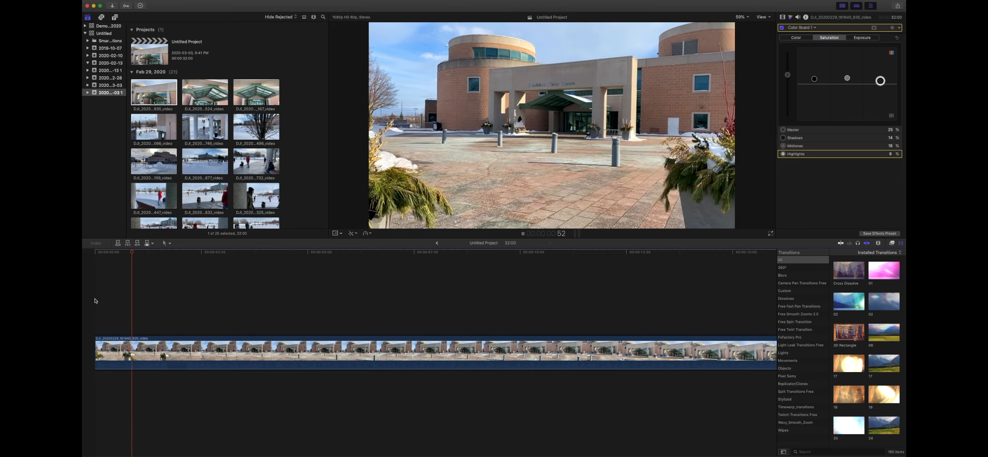
left_click(95, 300)
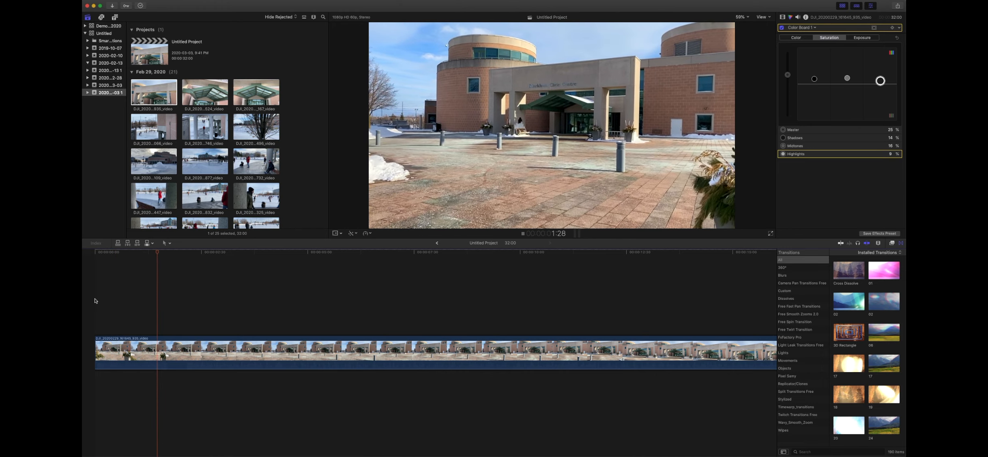
left_click(96, 301)
left_click(95, 300)
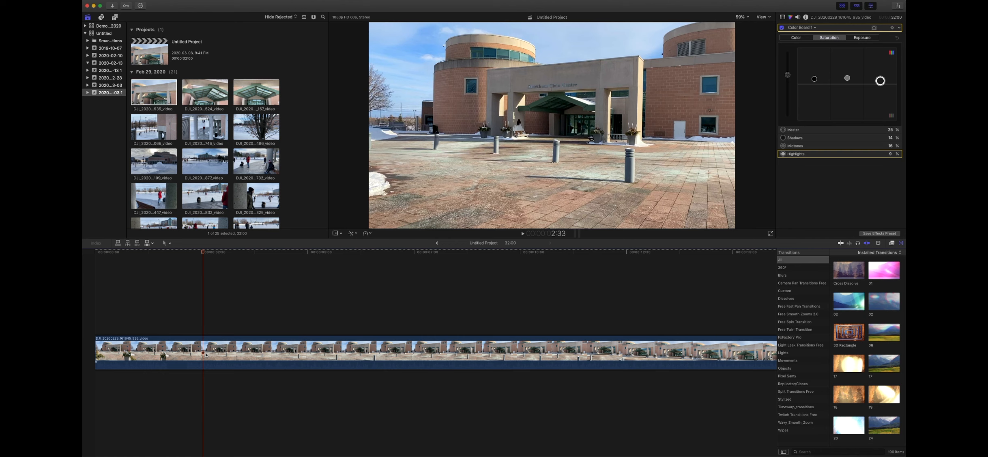
Split the timeline clip at 2:33 with the Blade tool.
key("b")
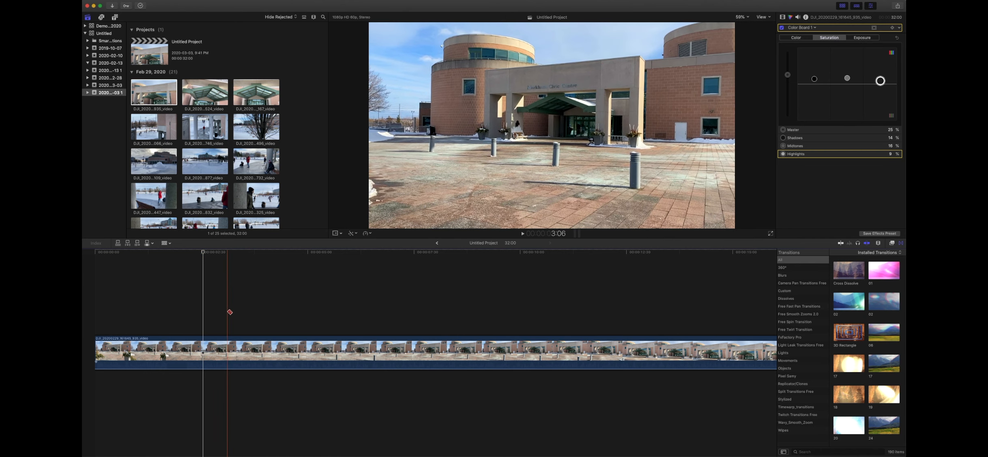
left_click(205, 350)
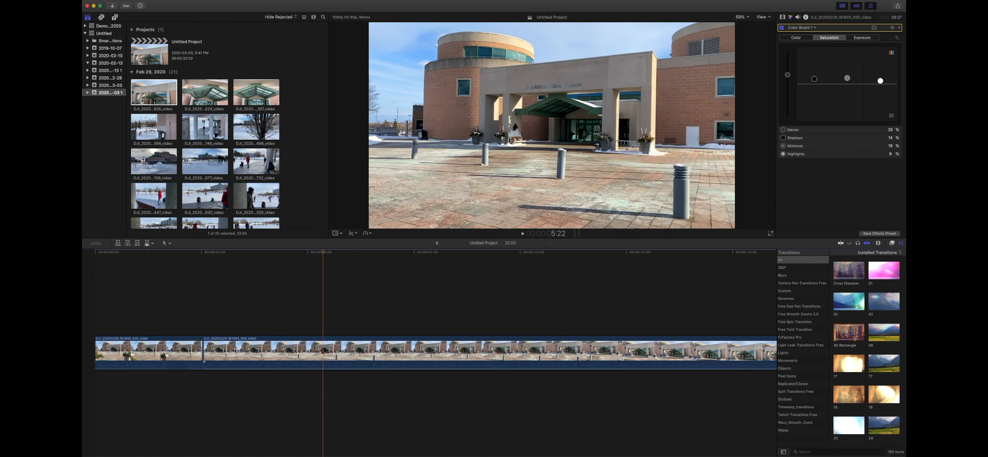
left_click(201, 329)
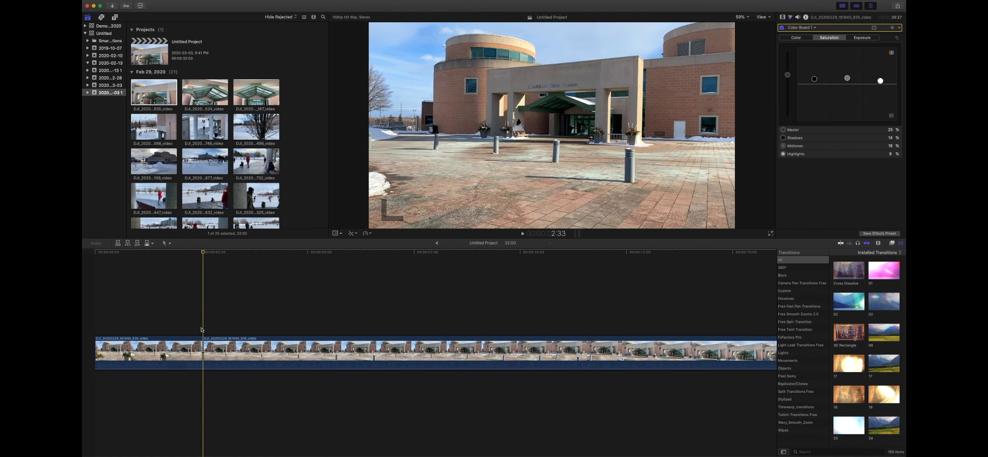
Play from just before the cut and sample the rest of the footage toward its end to find a second cut point.
left_click(132, 317)
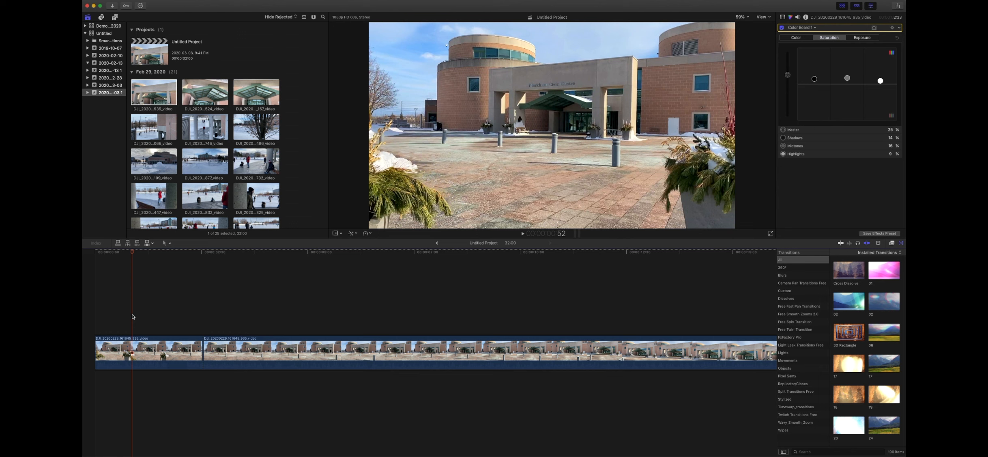
key("space")
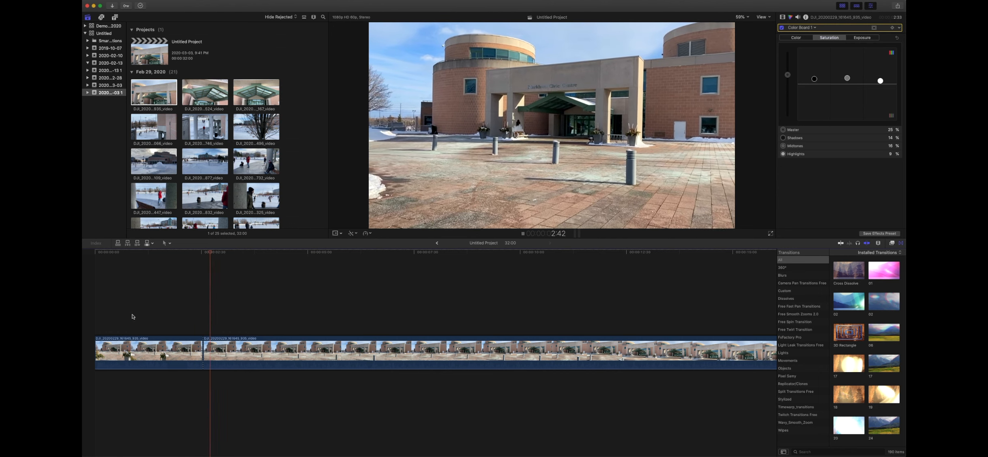
scroll(347, 329, "right", 1)
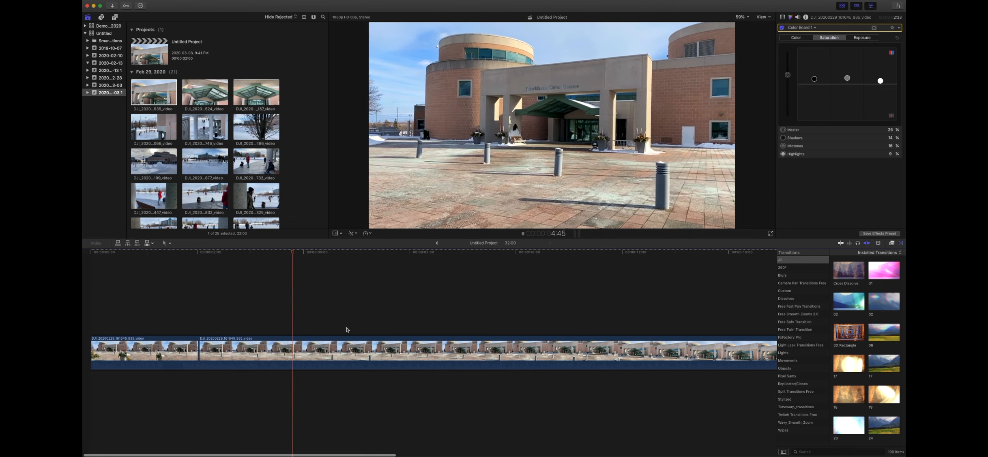
left_click(112, 316)
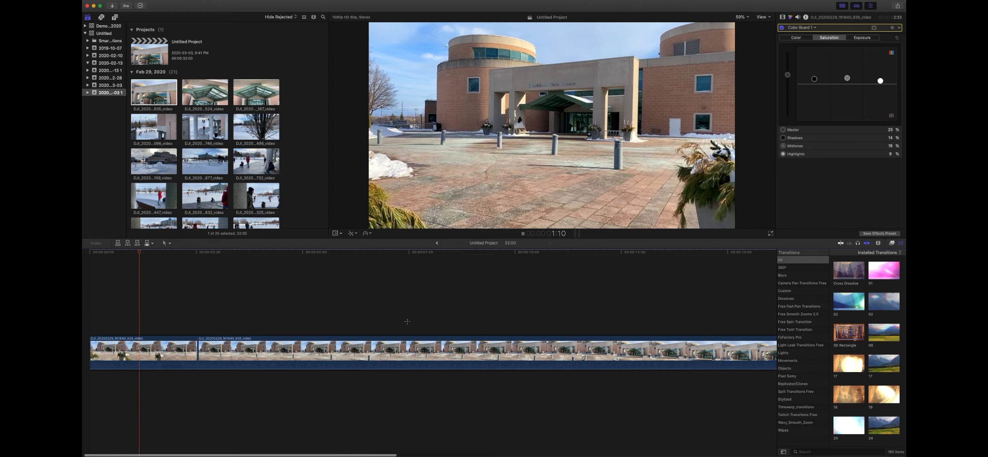
left_click(407, 322)
scroll(463, 324, "right", 3)
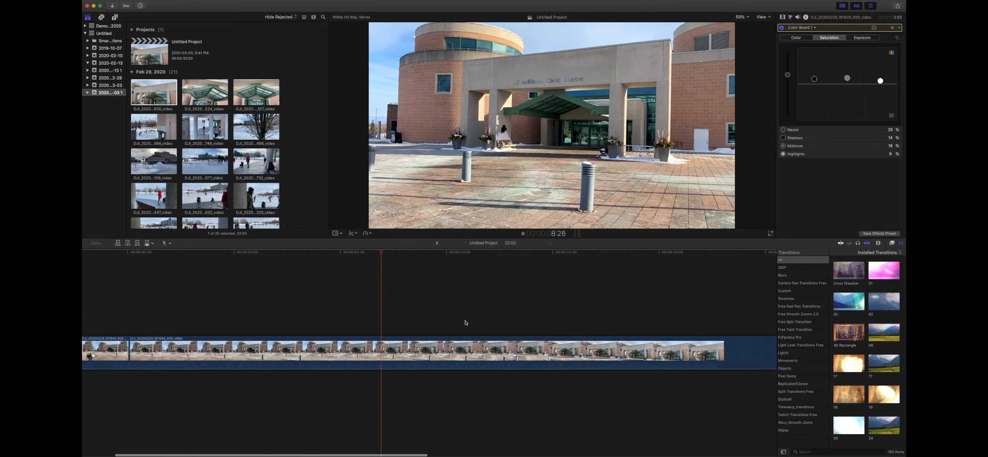
left_click(523, 320)
scroll(523, 319, "right", 7)
left_click(542, 319)
scroll(543, 319, "right", 8)
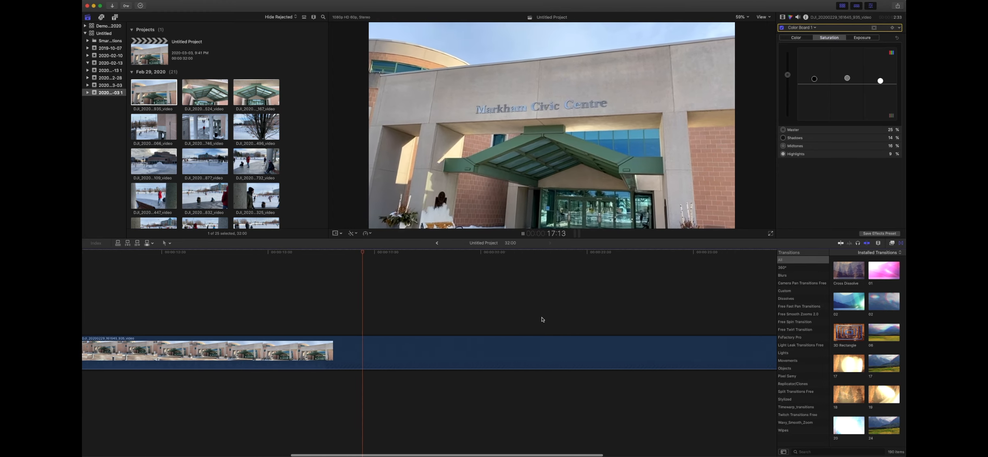
left_click(543, 319)
scroll(535, 320, "right", 8)
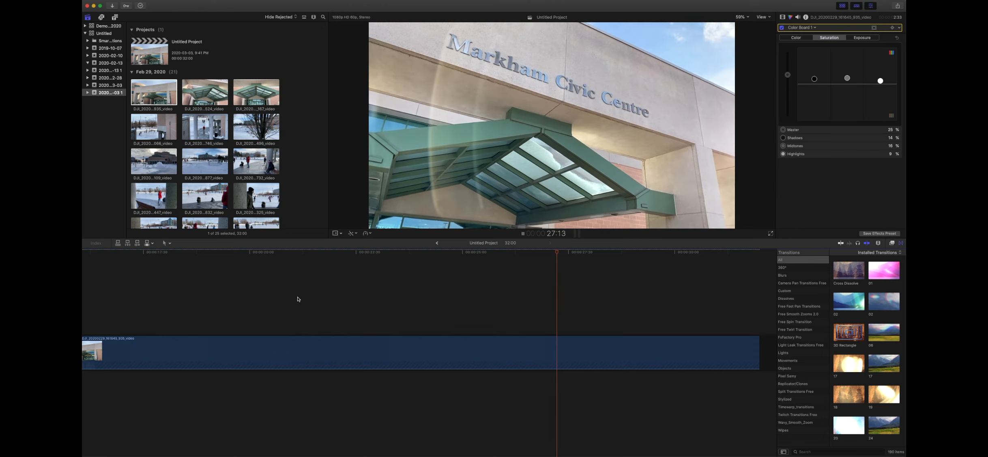
left_click(407, 298)
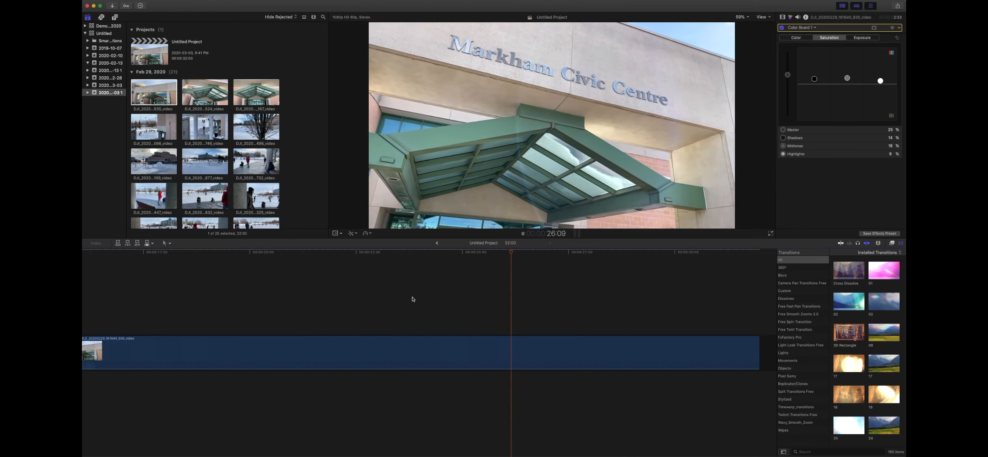
left_click(385, 297)
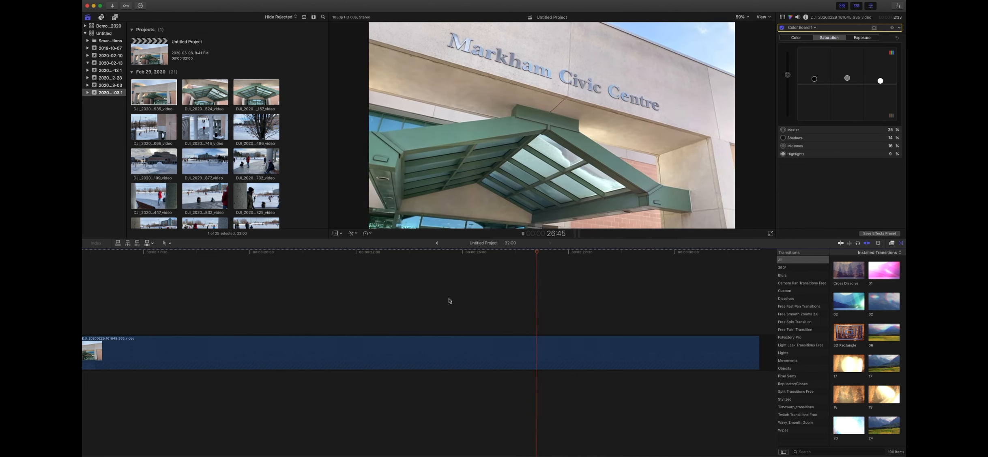
key("space")
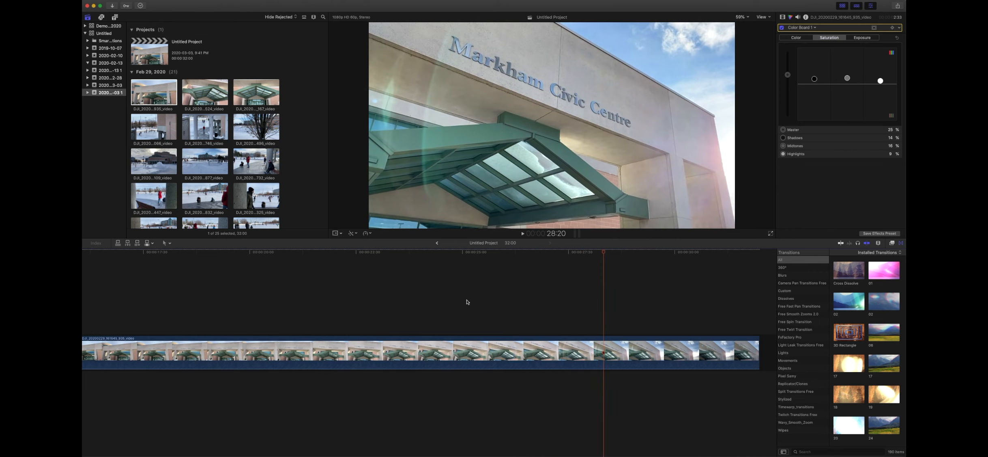
Split the long second section at 26:47 with the Blade tool.
left_click(513, 310)
left_click_drag(500, 310, 438, 311)
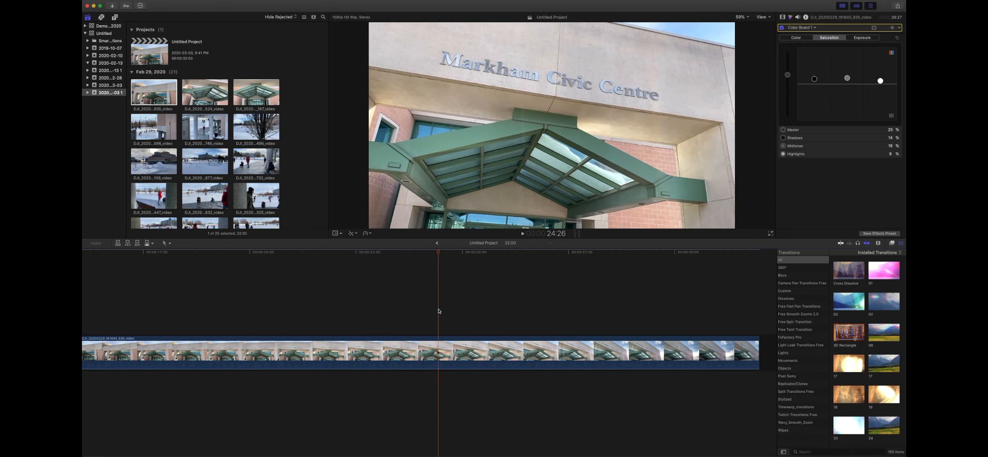
key("b")
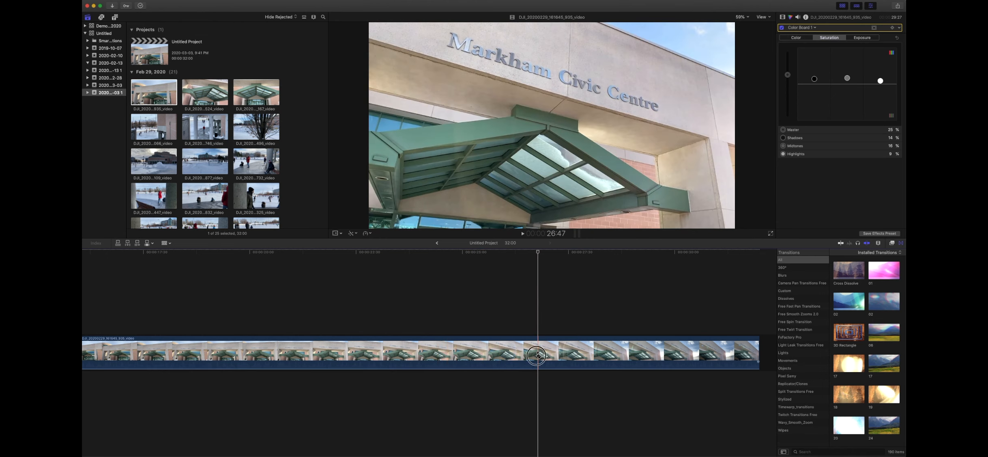
left_click(538, 355)
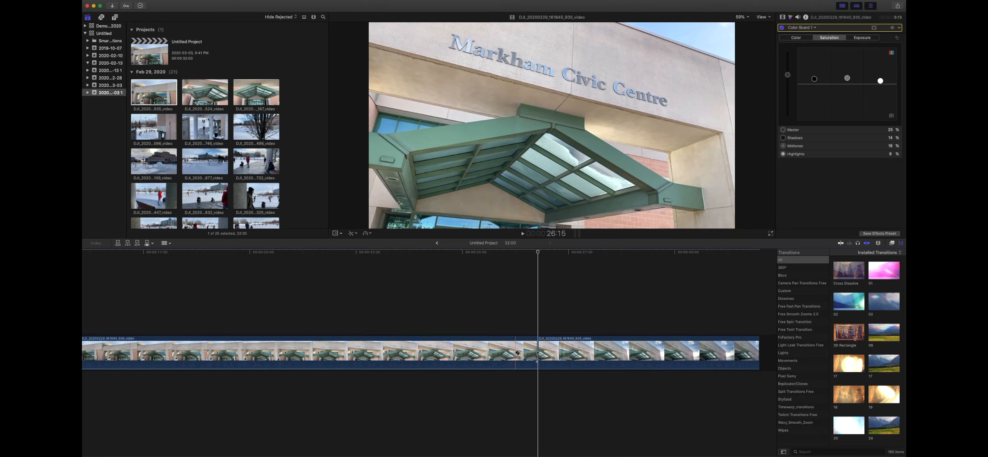
Delete the middle section between the two cuts so that the opening and closing sections join.
key("a")
left_click(494, 354)
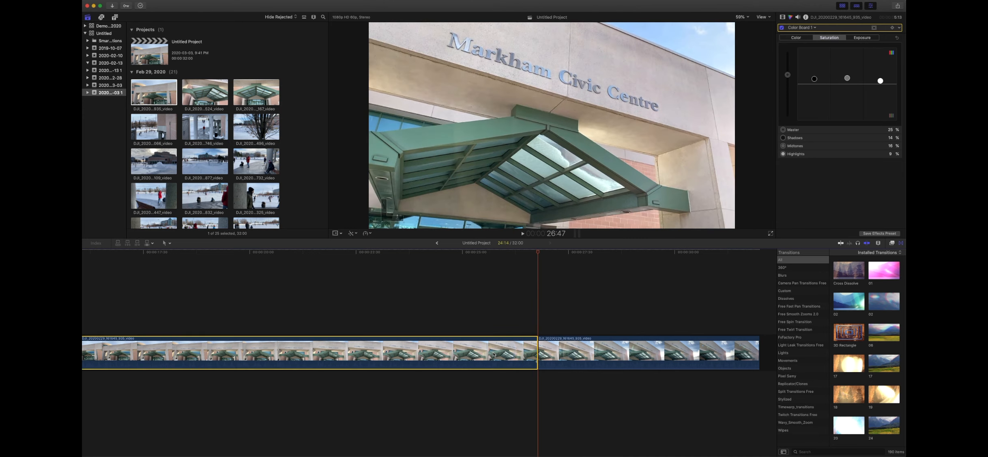
scroll(452, 352, "left", 15)
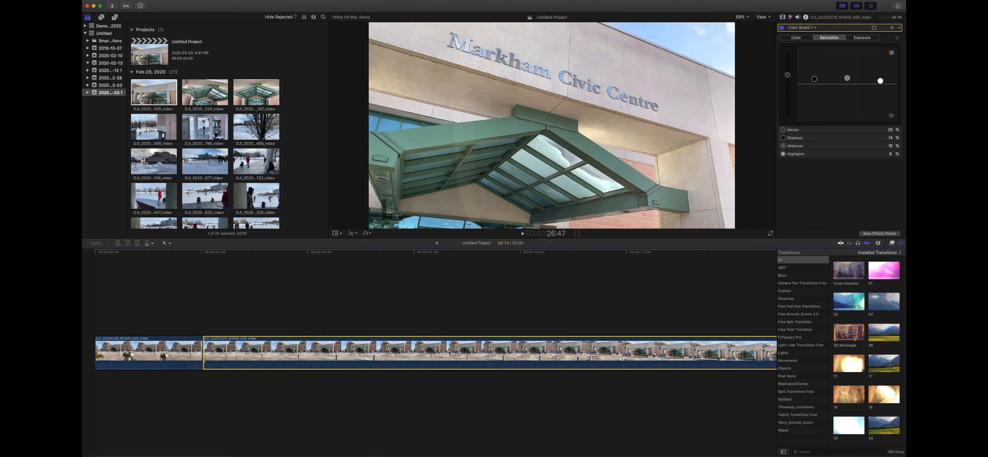
key("Delete")
Play the shortened sequence from the first section across the cut to check how the two sections join.
left_click(162, 315)
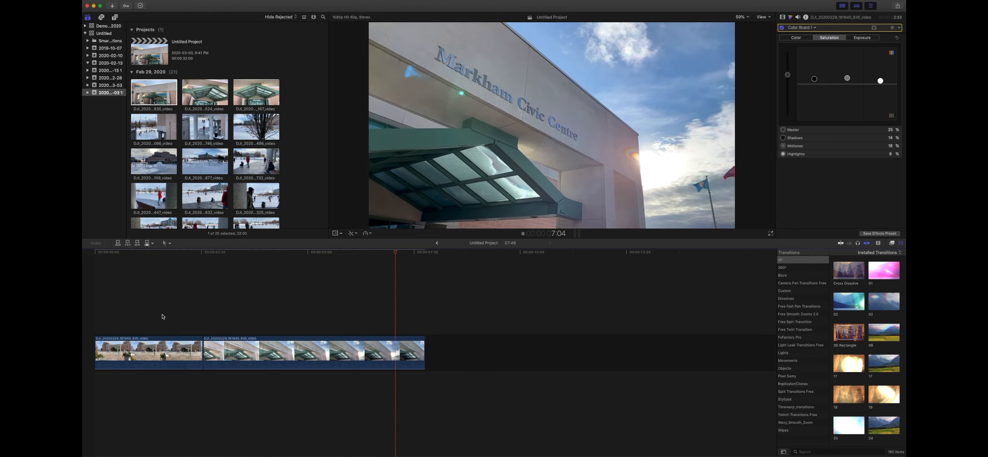
key("space")
left_click(236, 310)
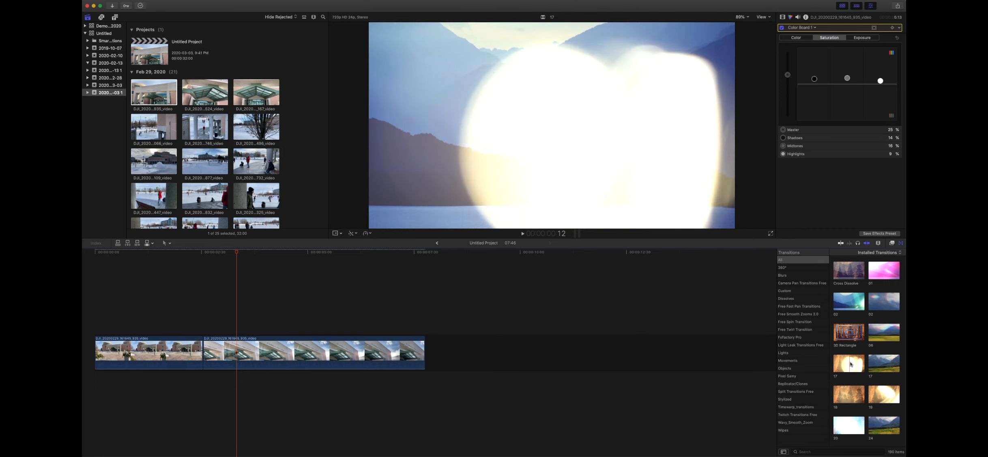
Browse the installed transitions and try a Cross Dissolve on the cut between the two clips.
scroll(852, 363, "down", 3)
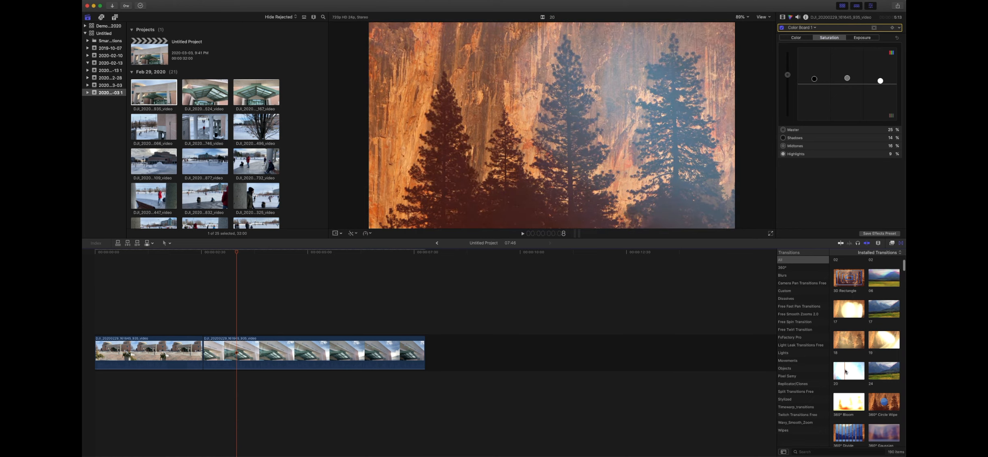
scroll(857, 371, "down", 3)
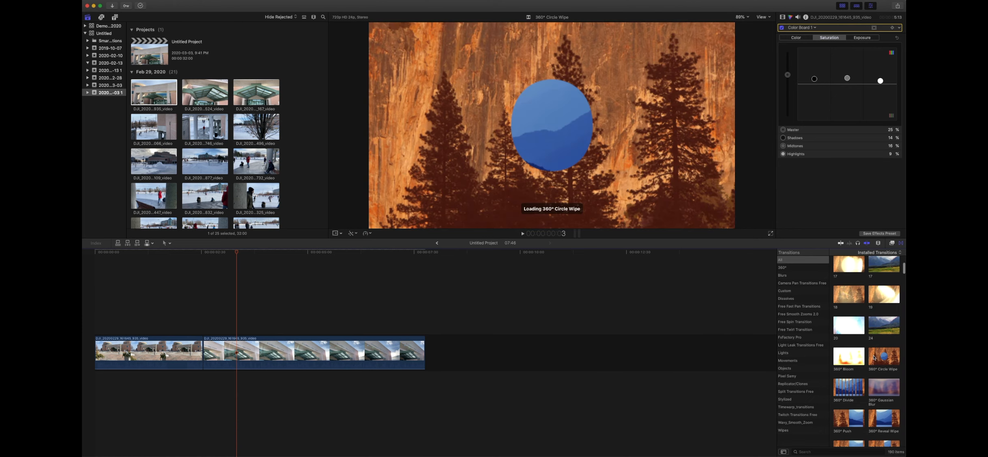
left_click_drag(849, 270, 182, 353)
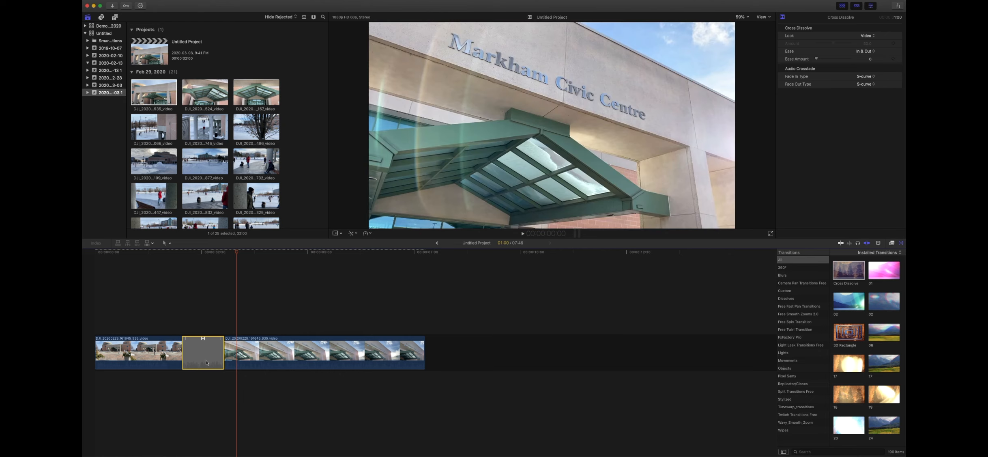
key("super+z")
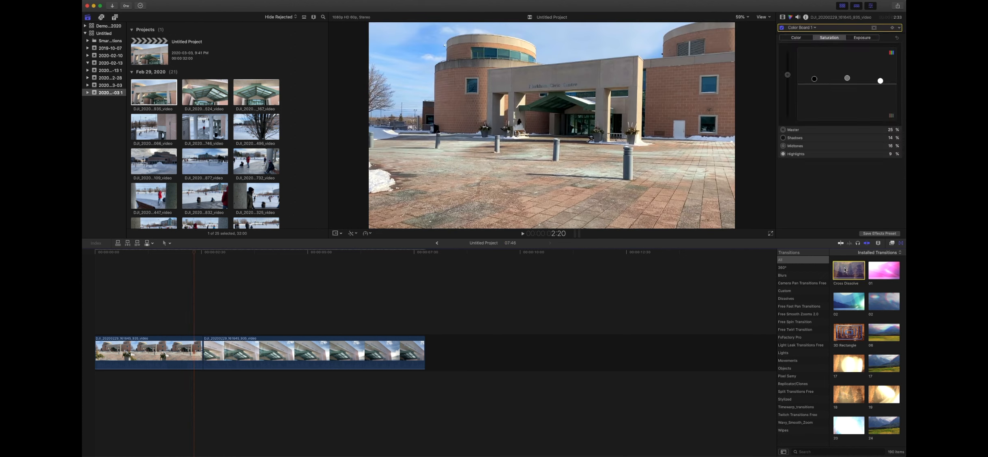
Add a Cross Dissolve transition on the cut between the two clips and place the playhead ahead of it.
left_click_drag(844, 269, 194, 352)
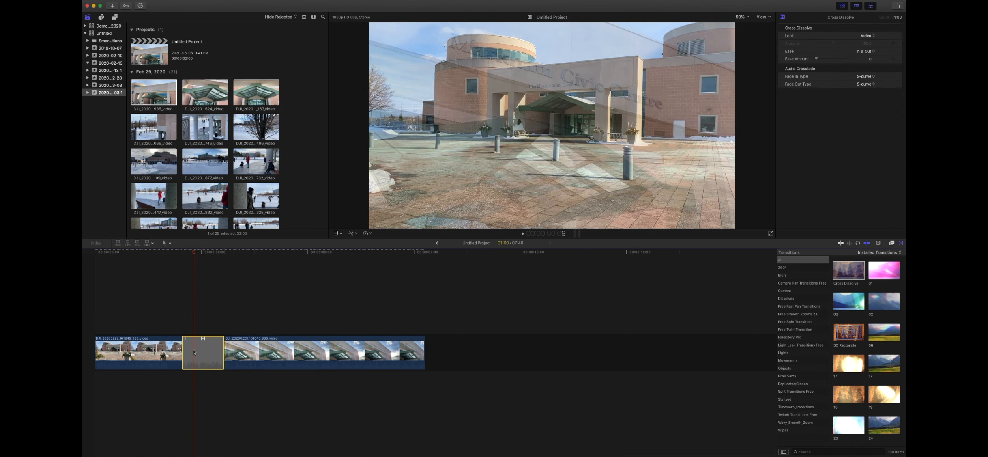
left_click(132, 314)
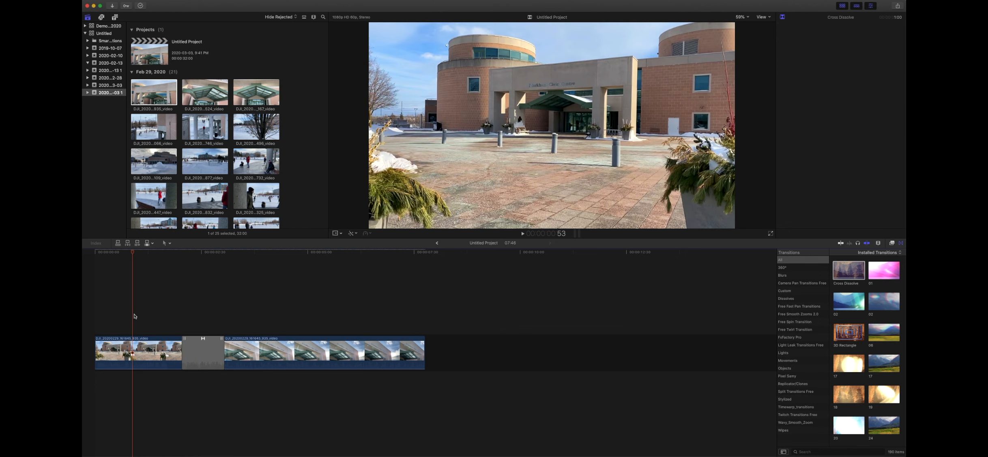
Play the sequence from its beginning through the Cross Dissolve to check the transition.
left_click(96, 317)
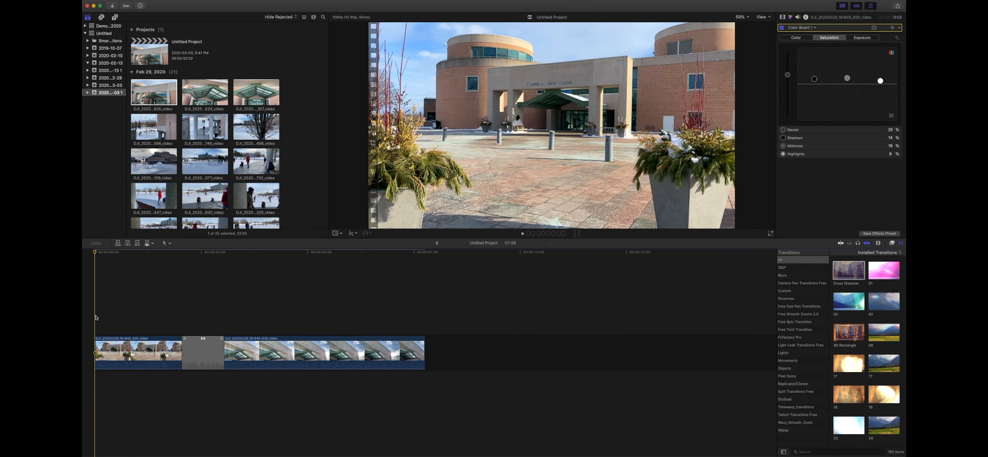
key("space")
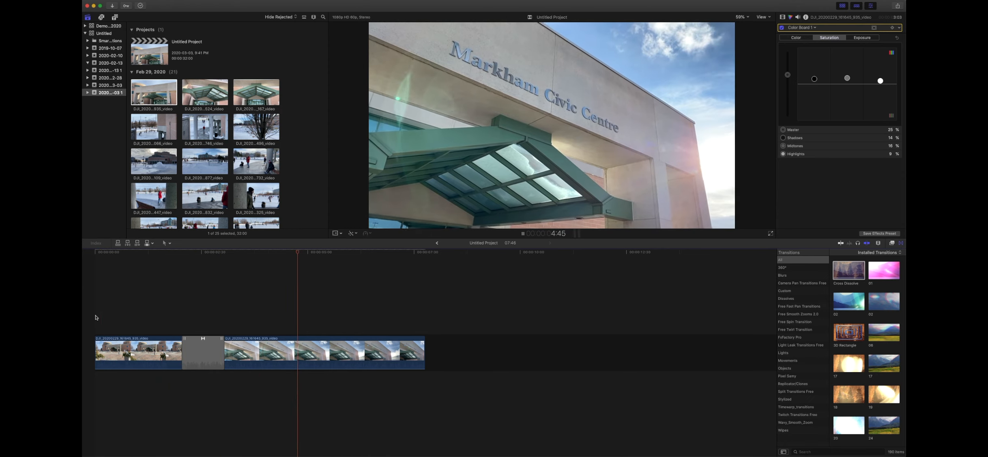
Lengthen the Cross Dissolve between the two clips to about 01:56 and play across it.
left_click_drag(224, 350, 245, 350)
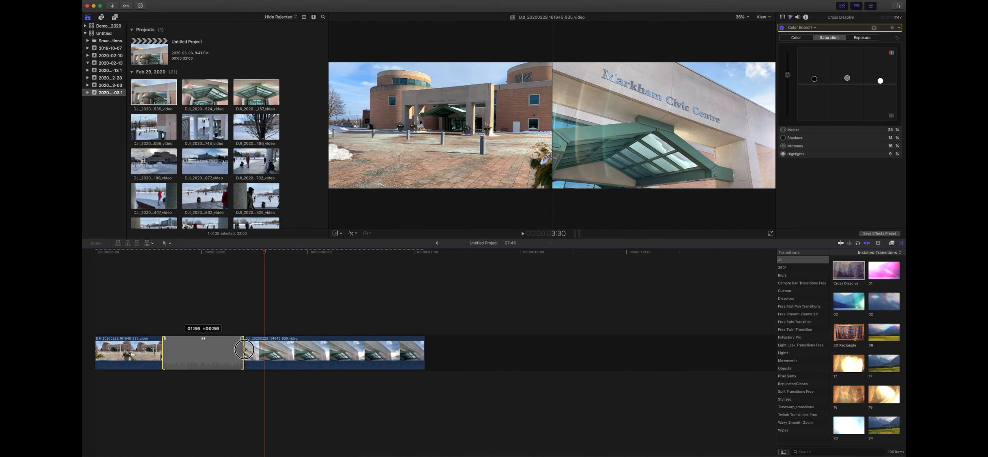
left_click(127, 311)
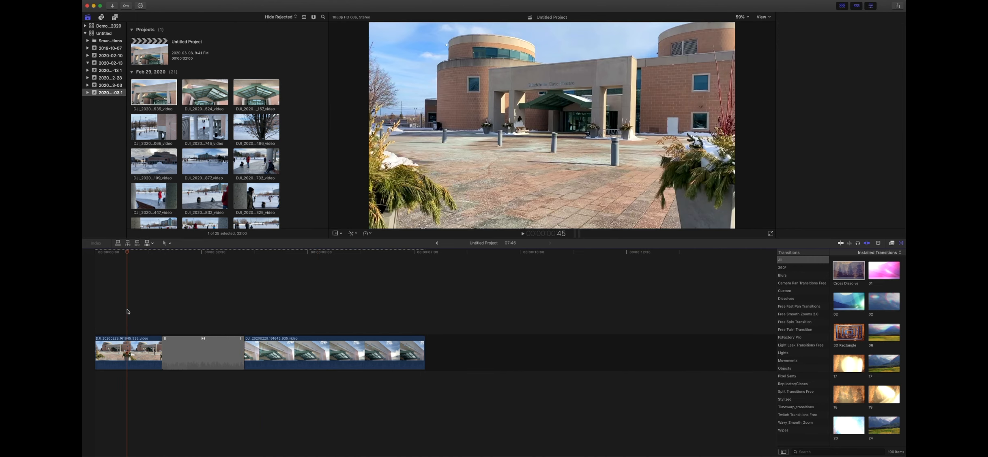
key("space")
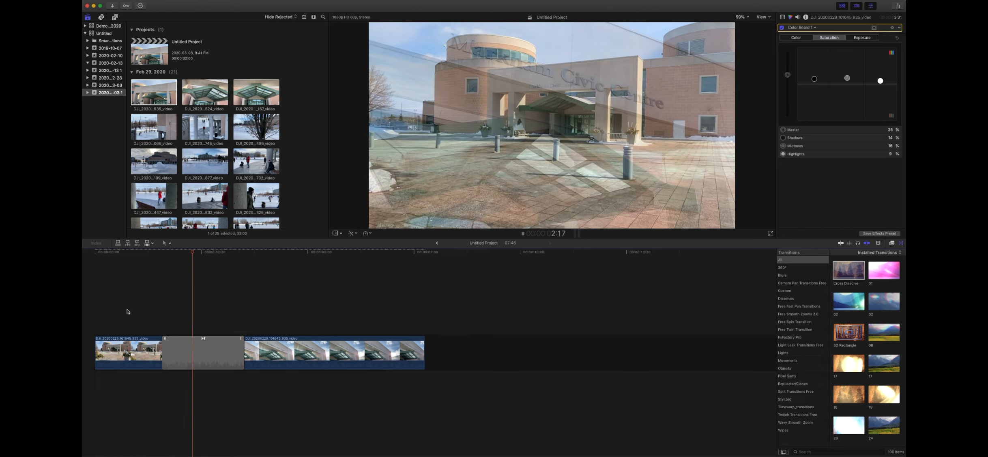
left_click(155, 309)
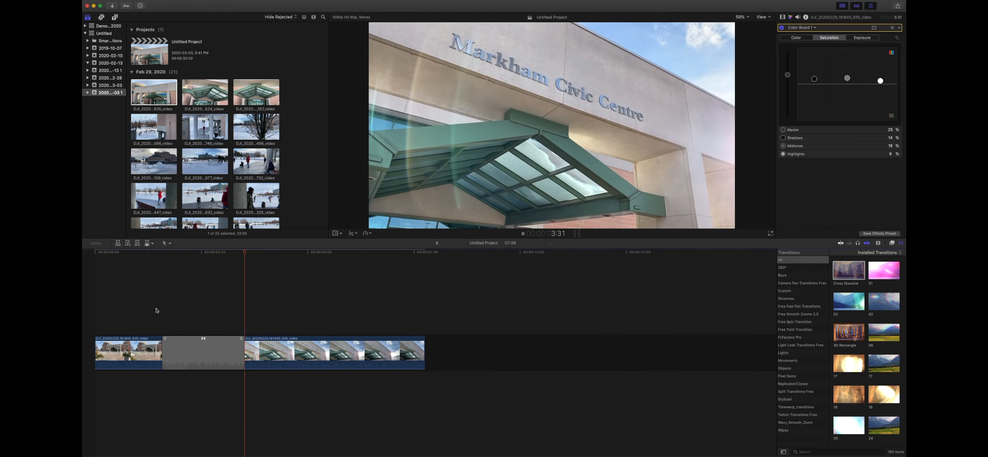
key("space")
Set the opening clip's stabilization method to SmoothCam and play the sequence from its beginning.
key("c")
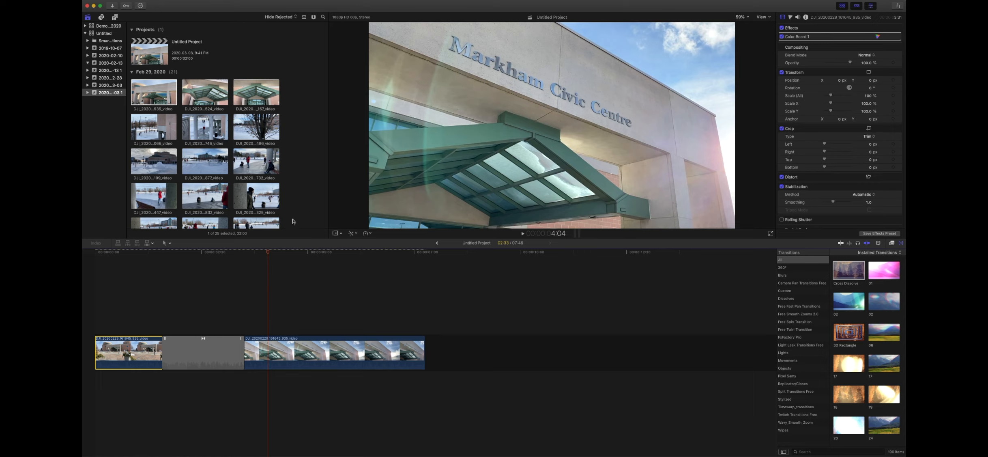
left_click(873, 195)
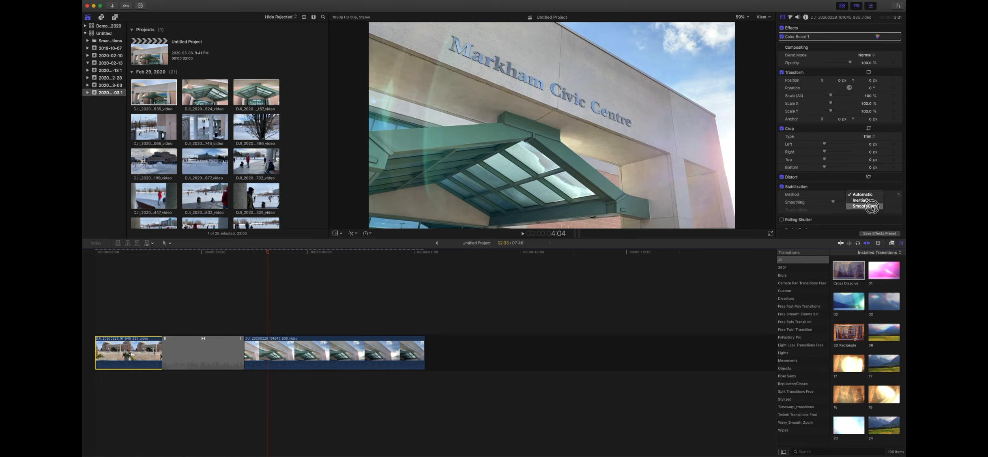
left_click(872, 206)
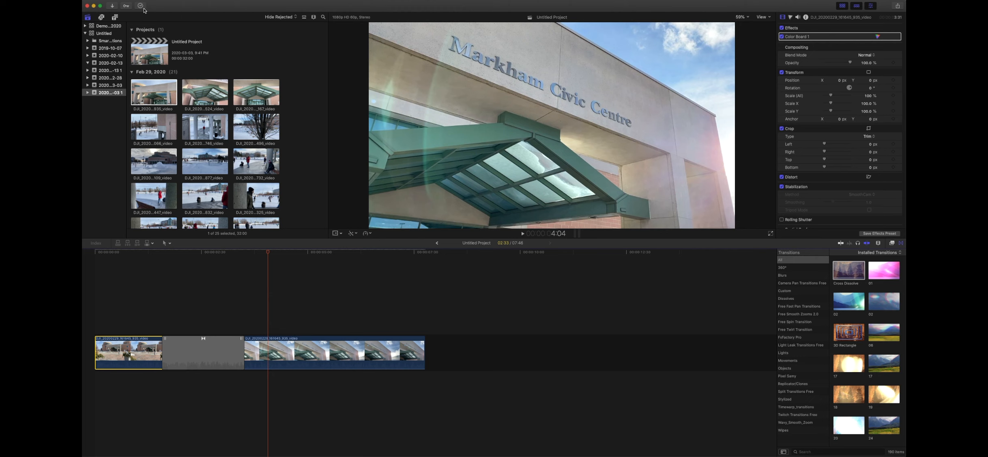
left_click(95, 315)
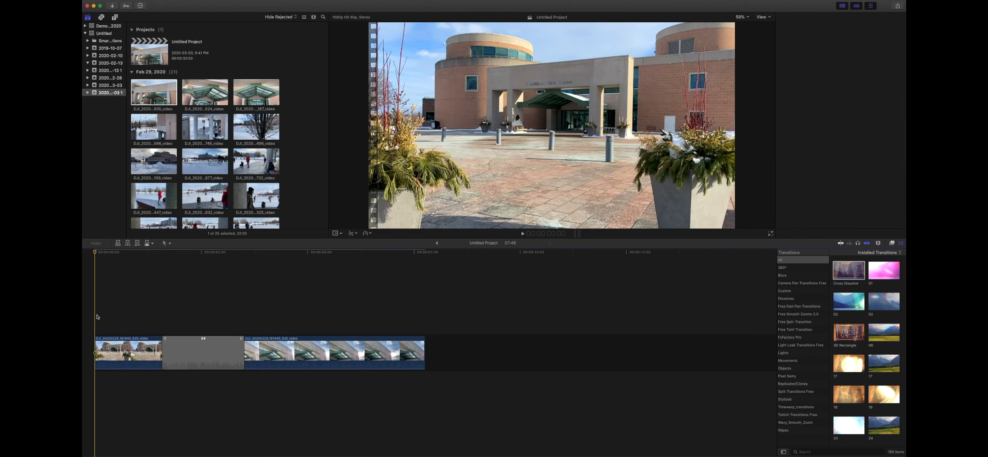
key("space")
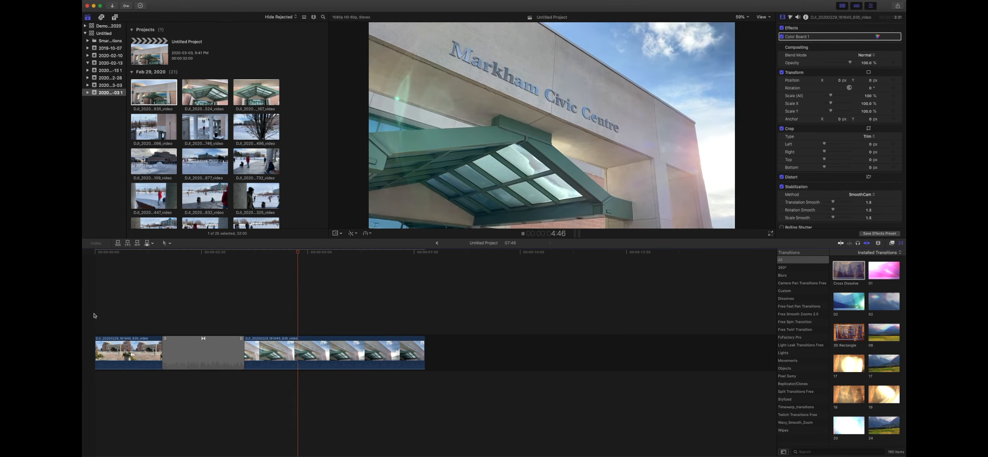
key("space")
Set the closing clip's stabilization method to SmoothCam and play the sequence through that clip.
left_click(325, 367)
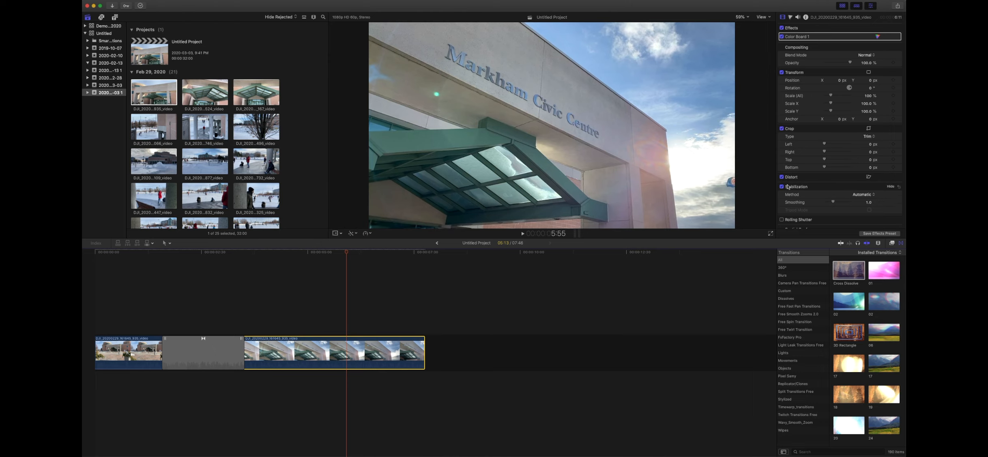
left_click(861, 198)
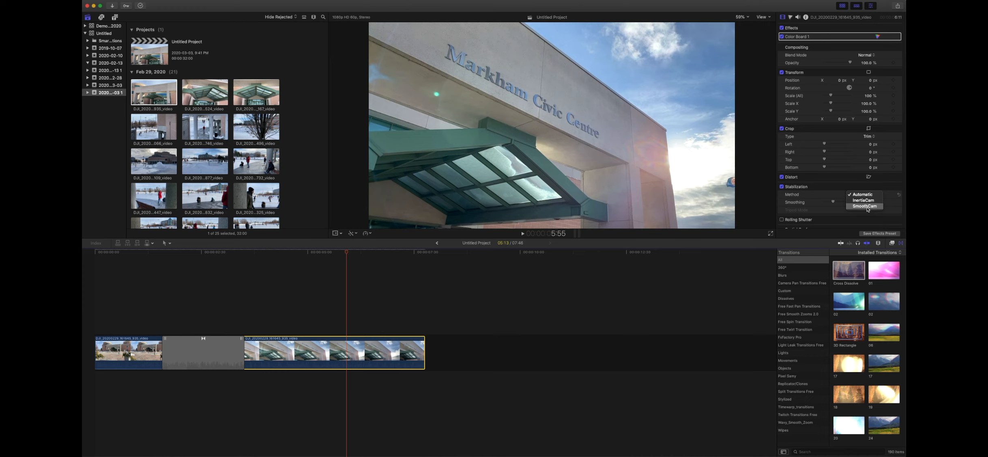
left_click(867, 206)
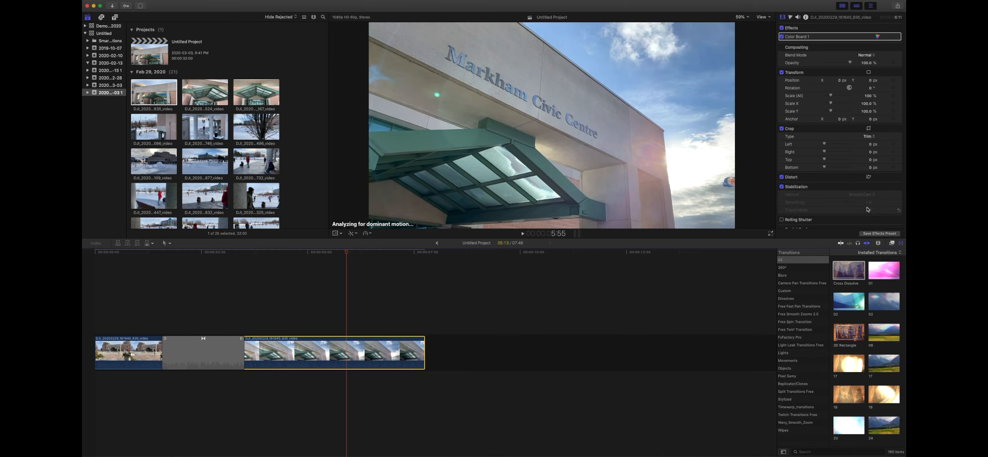
left_click(125, 300)
key("space")
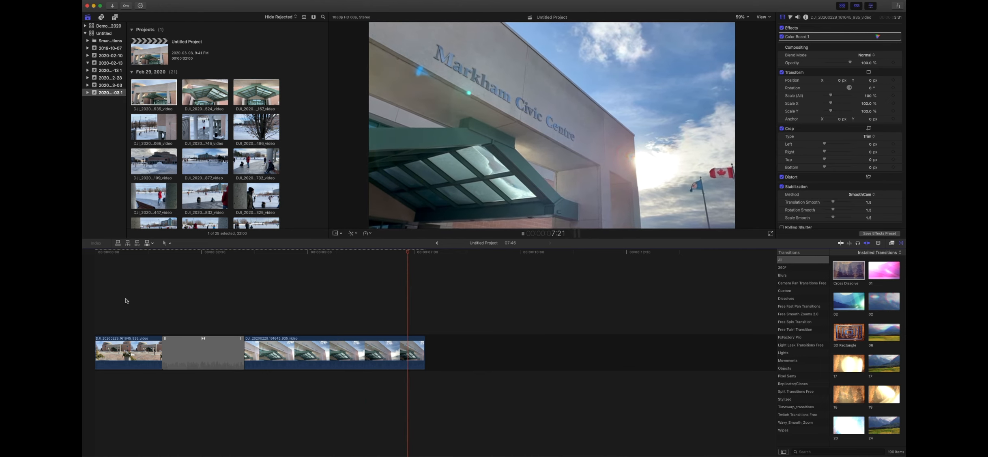
Find the output_HD1080 logo clip in the media browser and insert it at the very beginning of the sequence.
scroll(290, 188, "down", 10)
scroll(290, 187, "up", 5)
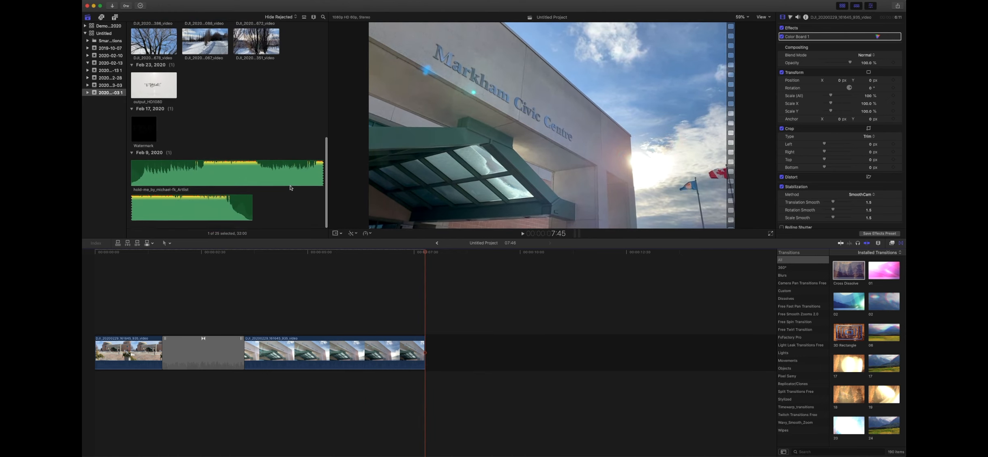
left_click(144, 163)
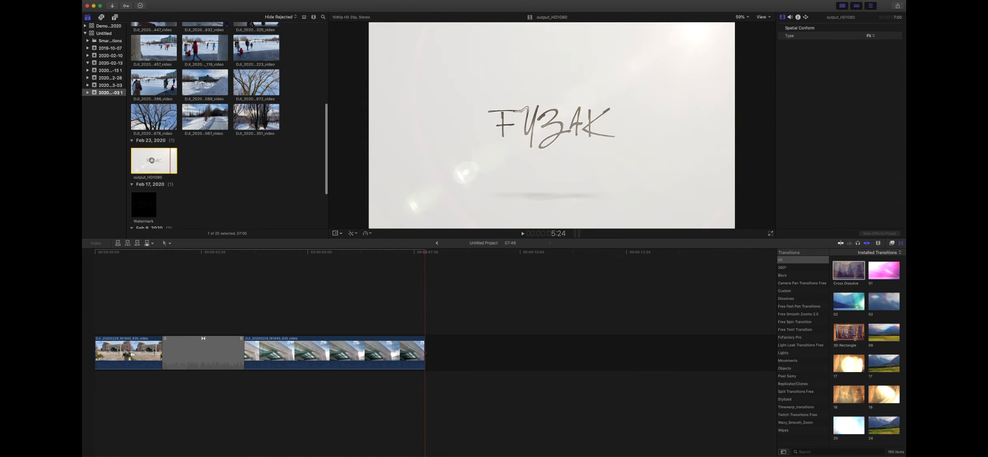
left_click(137, 160)
left_click_drag(154, 162, 89, 347)
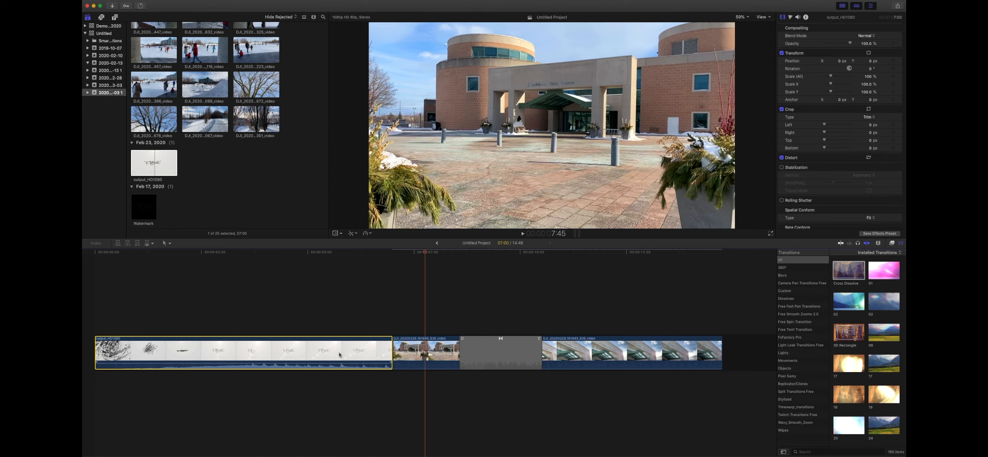
Play the logo intro from near its beginning and adjust the system volume while listening to its sound.
left_click(101, 312)
key("space")
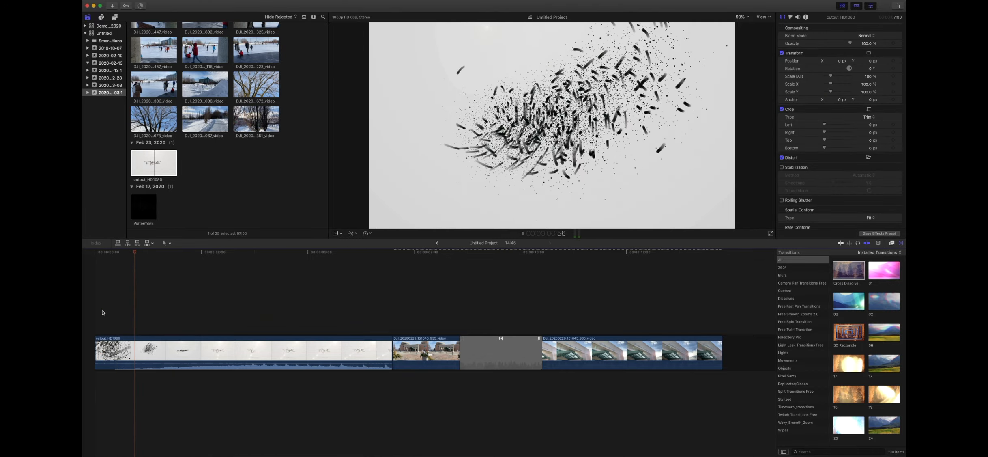
key("XF86AudioRaiseVolume")
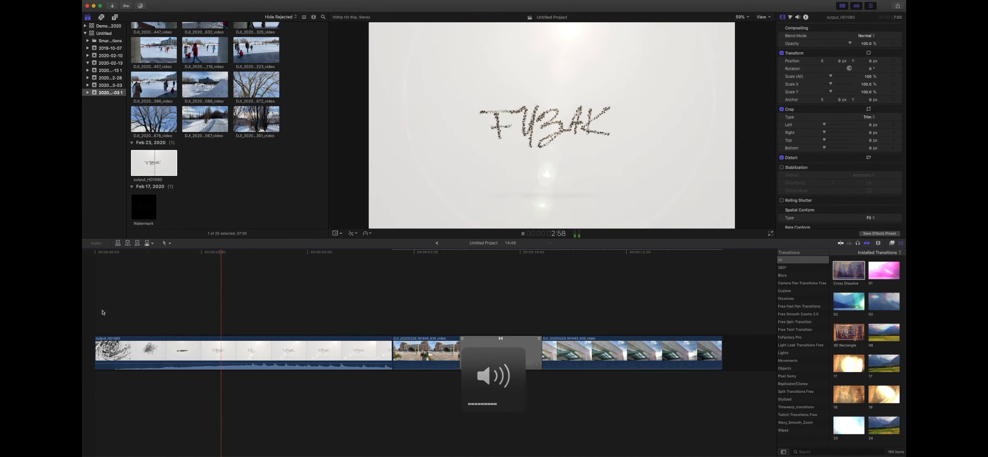
key("XF86AudioLowerVolume")
key("XF86AudioLowerVolume")
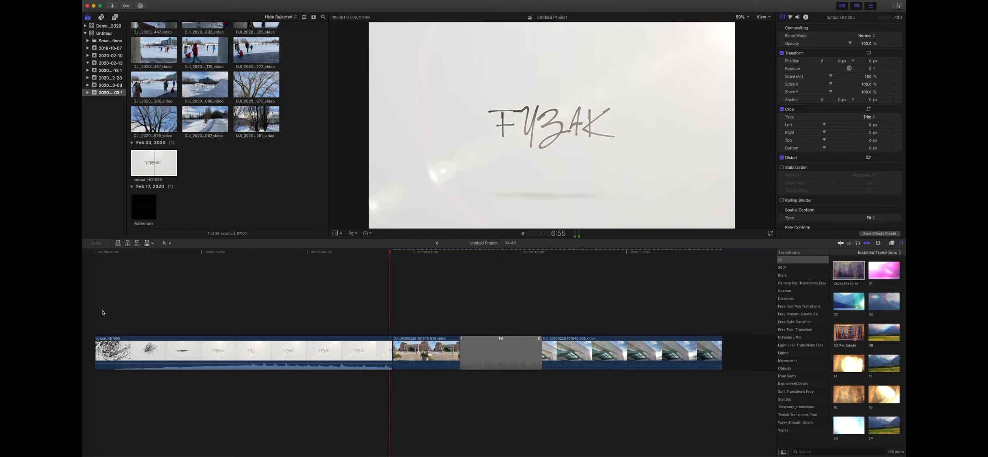
Replay part of the logo intro and lower its audio level all the way down to silence it.
left_click(164, 309)
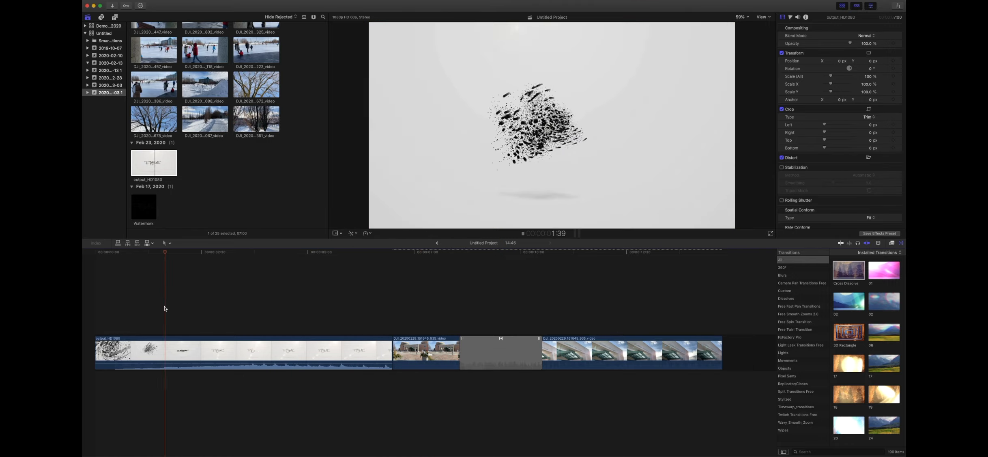
key("space")
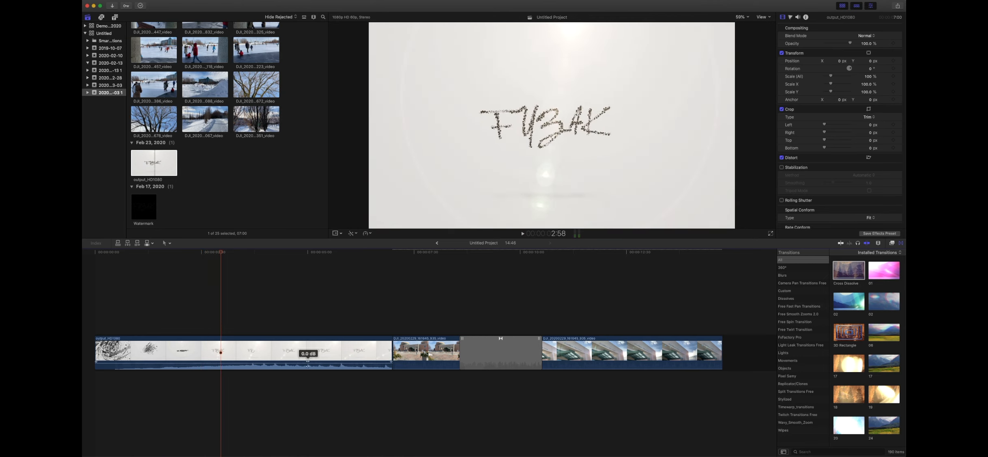
left_click_drag(308, 364, 307, 370)
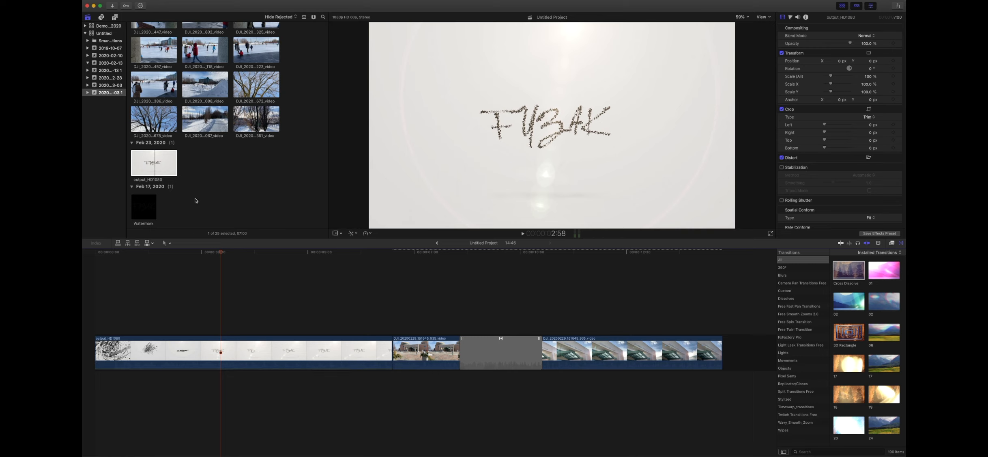
Attach the hold-me music track beneath the video from the sequence's start and trim about 4 seconds off its opening.
scroll(195, 200, "up", 3)
scroll(195, 200, "down", 8)
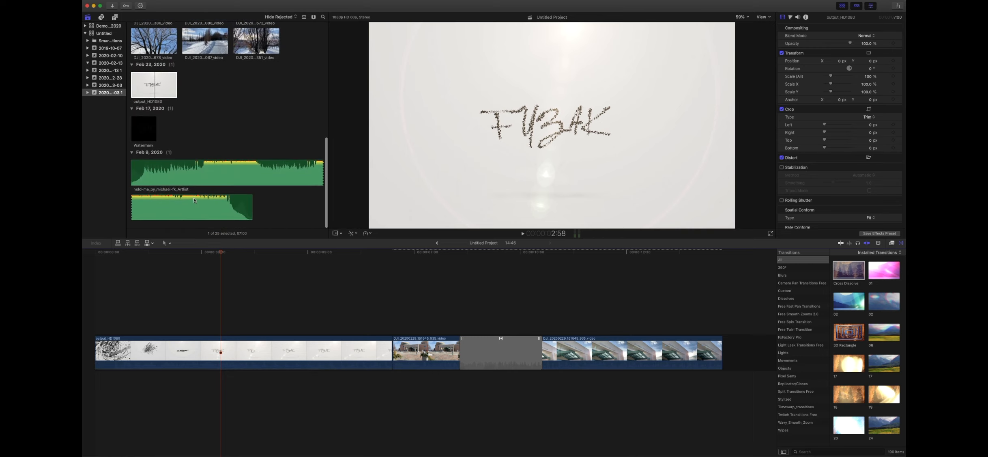
left_click(168, 169)
left_click_drag(169, 169, 83, 383)
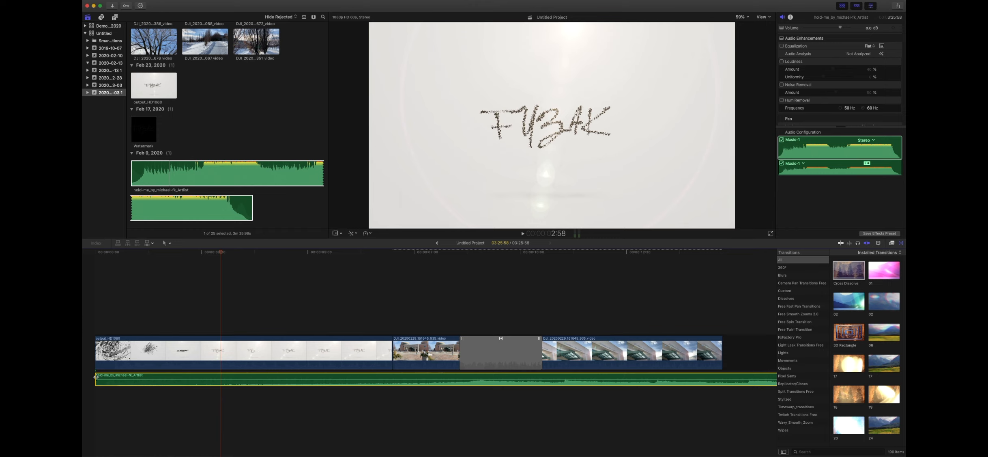
mouse_move(96, 376)
left_mouse_down()
mouse_move(283, 380)
mouse_move(108, 378)
left_mouse_up()
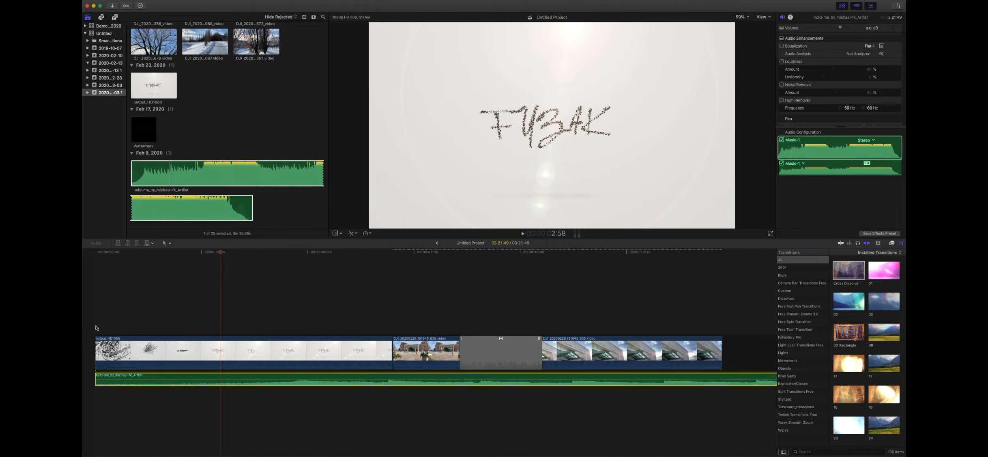
Play the sequence with its music from the beginning, and replay the cut from the logo intro to the building clip.
left_click(97, 328)
key("space")
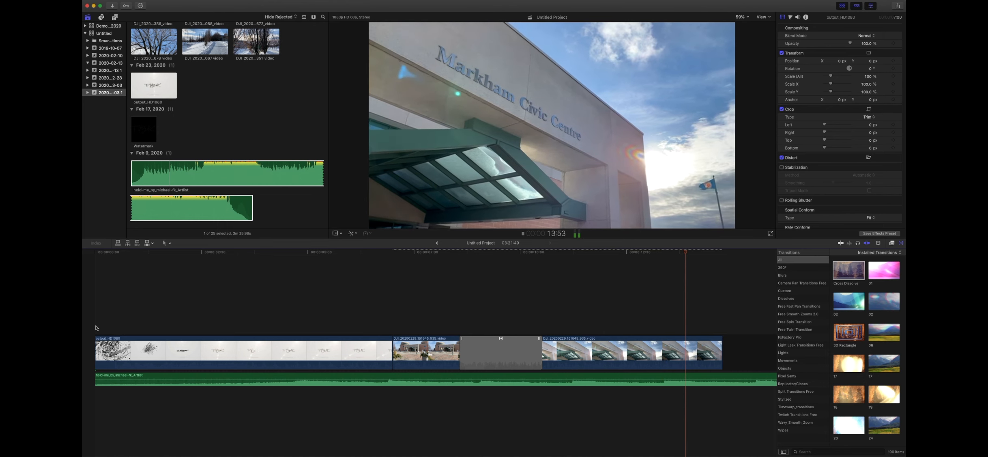
left_click(384, 318)
key("space")
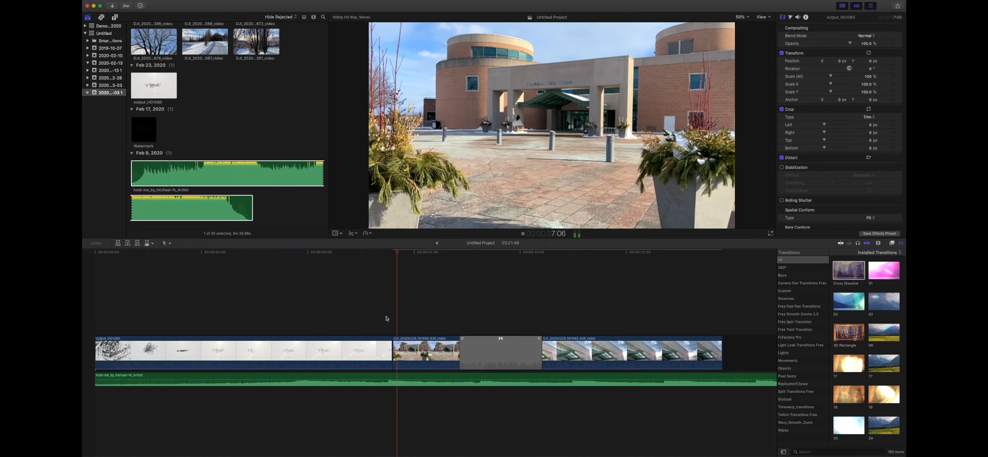
left_click(409, 352)
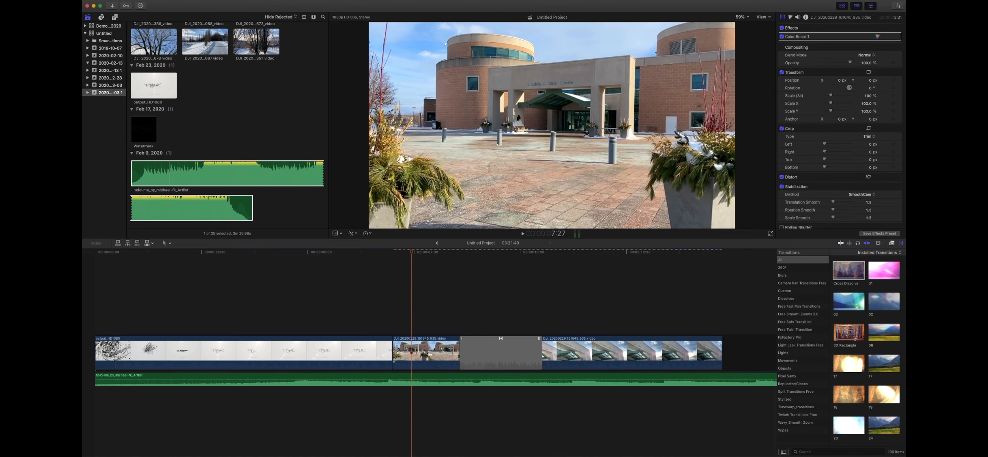
Try to add a Cross Dissolve between the logo intro and the building clip, and delete the one at the sequence's end.
left_click_drag(855, 266, 373, 355)
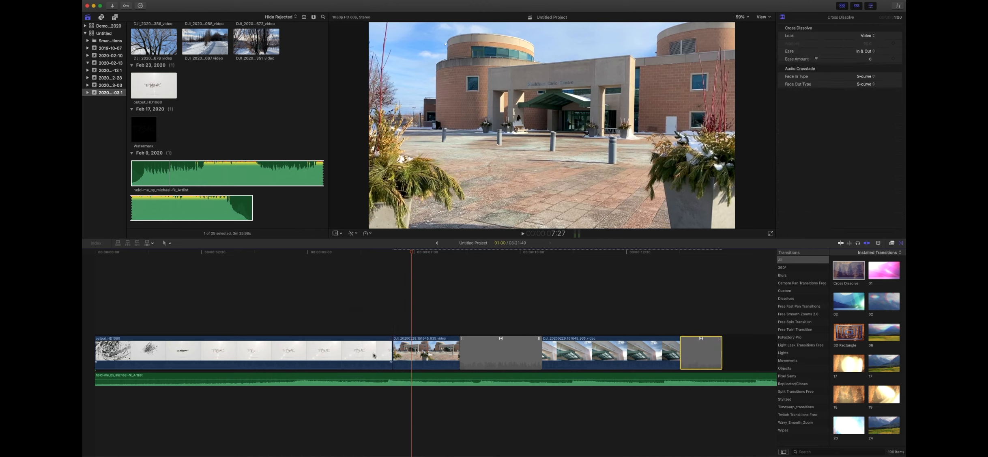
left_click_drag(853, 275, 392, 357)
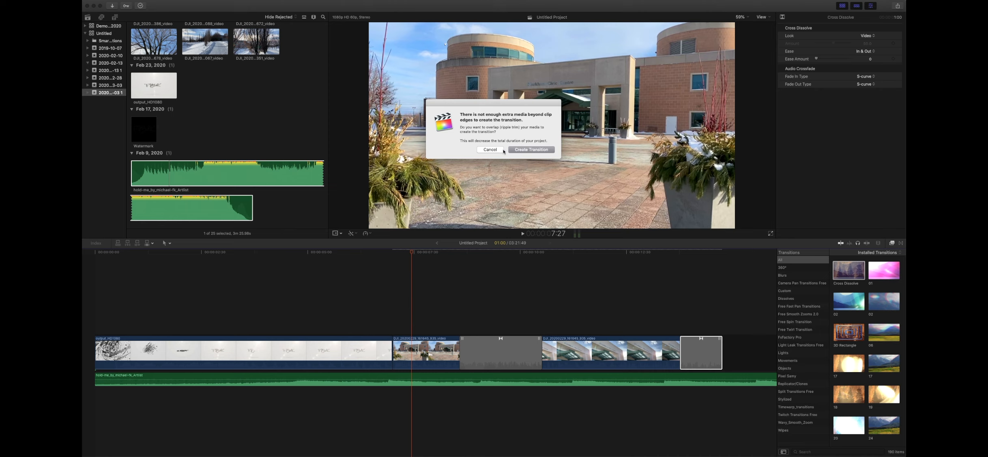
left_click(485, 150)
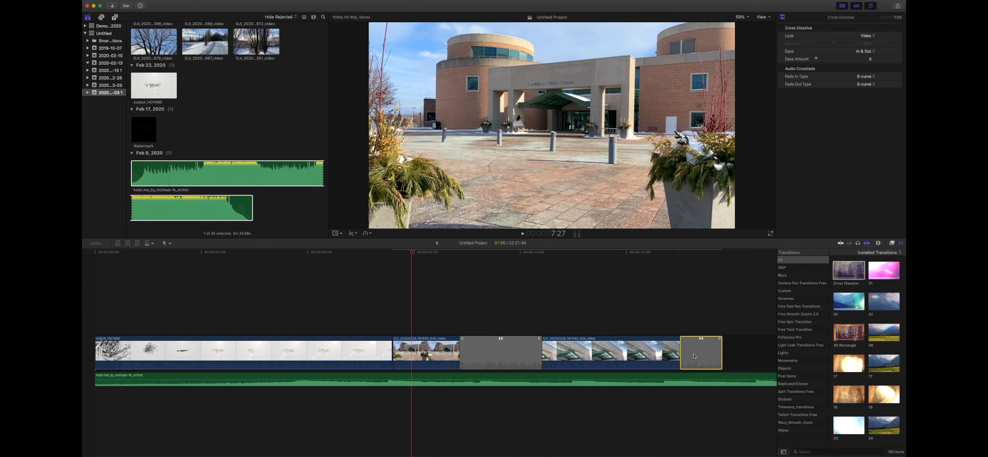
key("Delete")
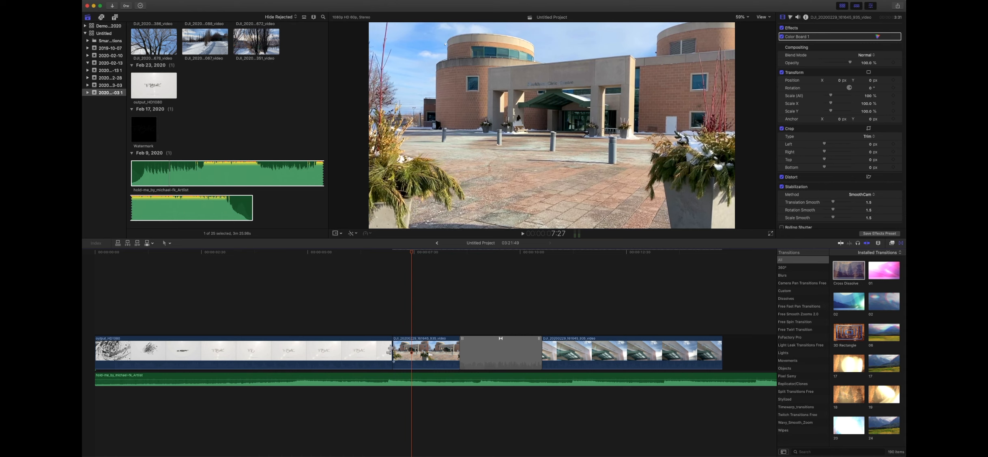
Trim the end of the logo intro to free up handles and add a Cross Dissolve between it and the building clip.
left_click(404, 348)
left_click(381, 350)
left_click_drag(392, 348, 392, 349)
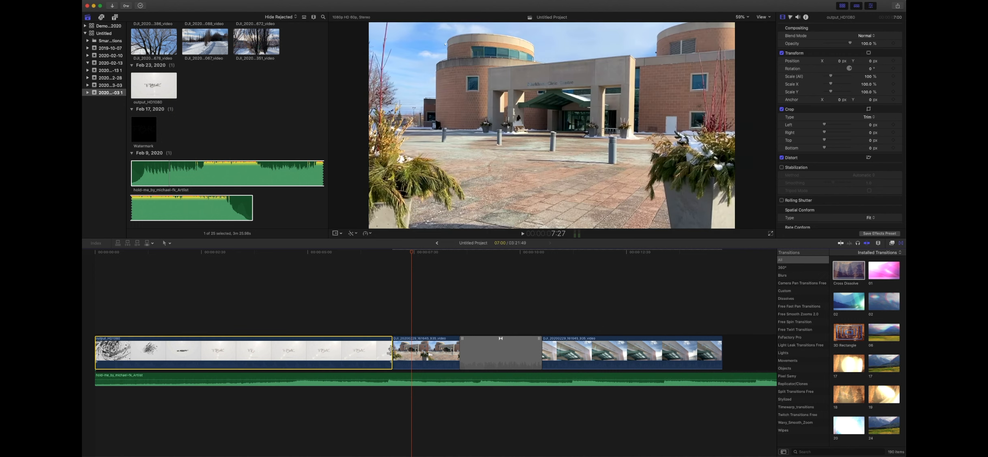
left_click(390, 349)
left_click(391, 349)
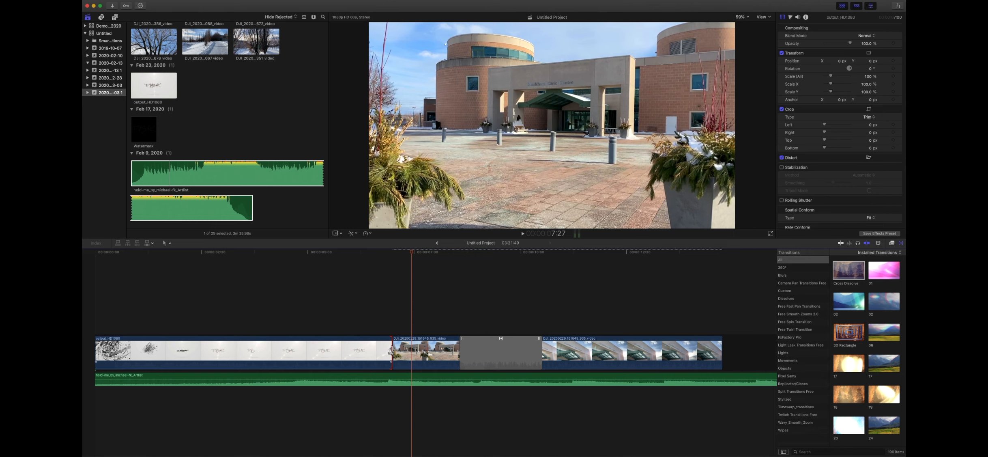
mouse_move(391, 349)
left_mouse_down()
mouse_move(363, 348)
mouse_move(378, 350)
left_mouse_up()
left_click(377, 351)
left_click_drag(458, 350, 379, 353)
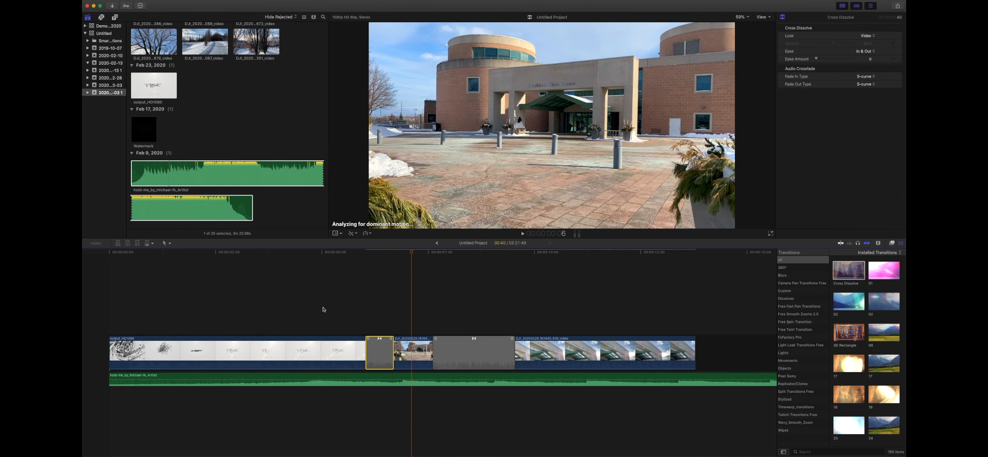
left_click(323, 309)
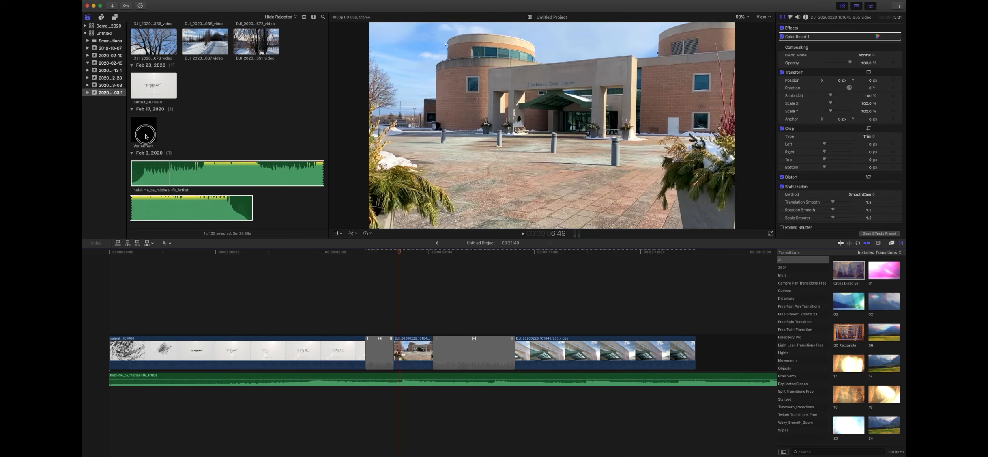
Add the Watermark image from the sequence's start and stack it above the video clips.
left_click(147, 136)
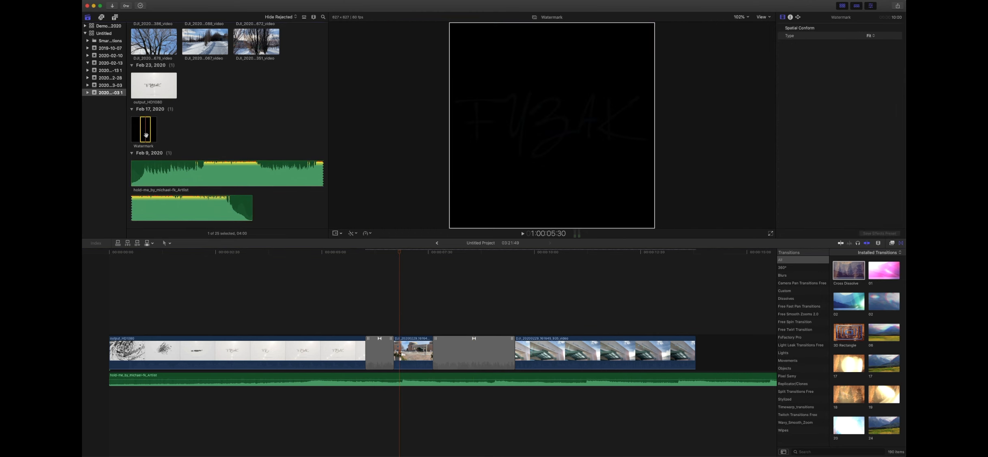
left_click_drag(139, 133, 193, 442)
left_click(196, 291)
left_click(234, 293)
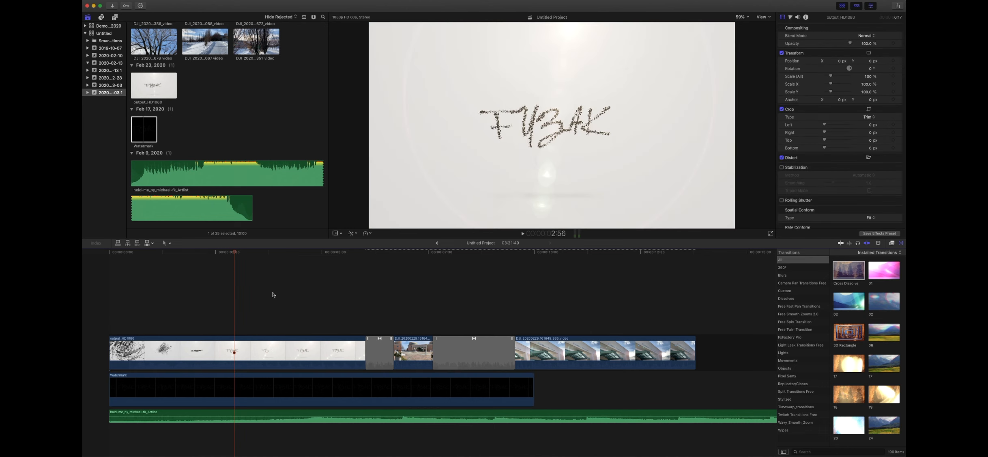
left_click(440, 287)
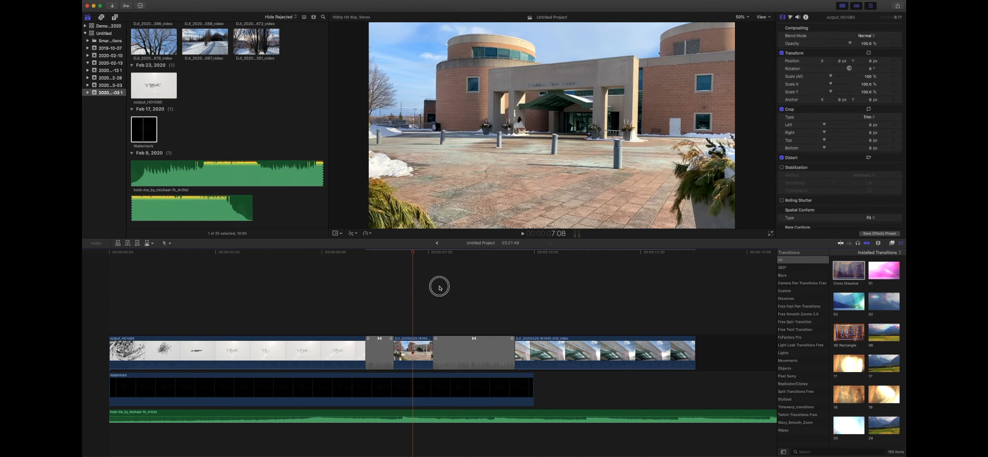
left_click_drag(291, 383, 282, 314)
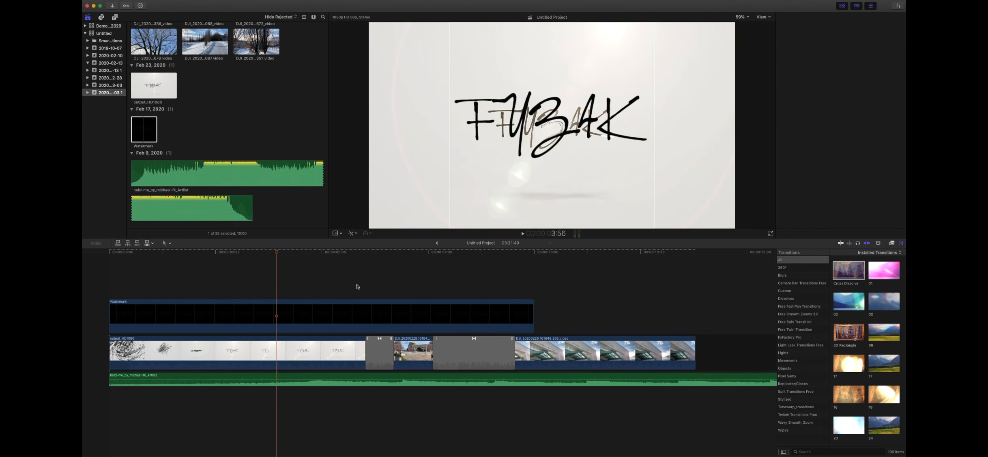
Shift the watermark so it starts with the building clip after the intro's transition, and check it over the footage.
left_click(357, 286)
left_click(394, 288)
left_click(230, 295)
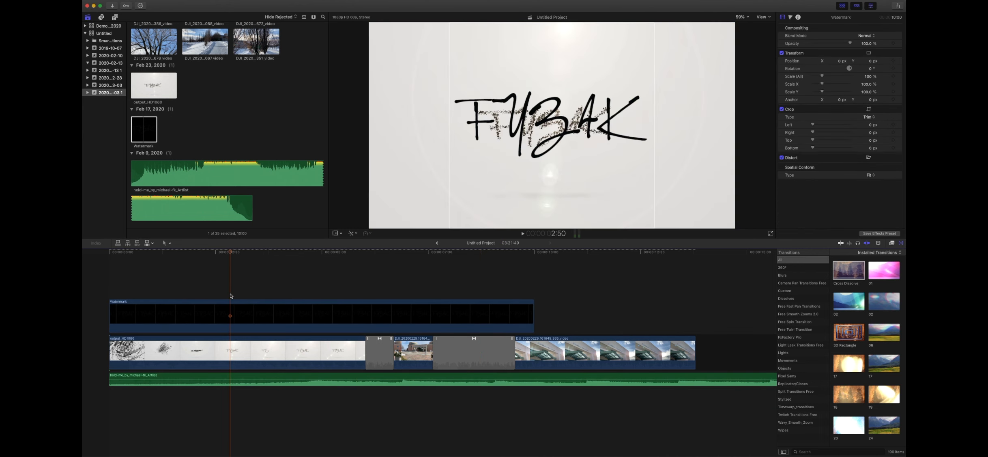
left_click(139, 284)
left_click_drag(115, 312, 404, 309)
left_click(385, 287)
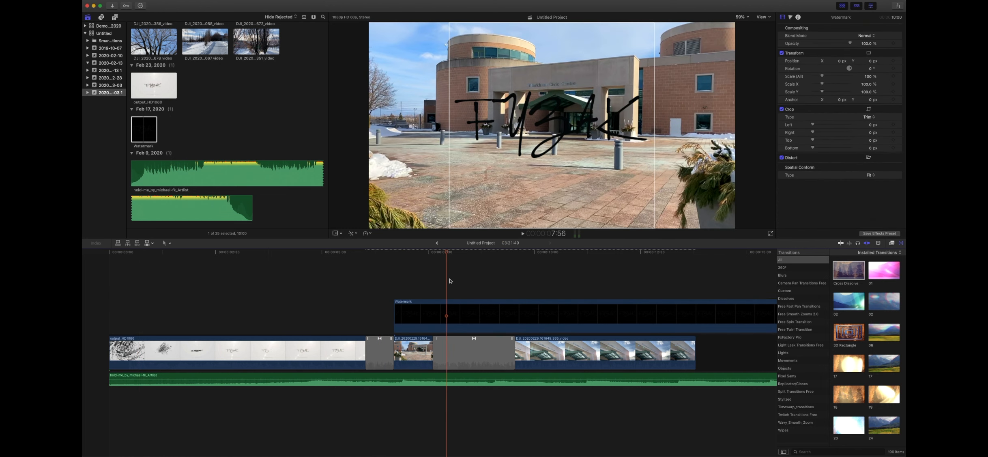
left_click(476, 280)
left_click(407, 275)
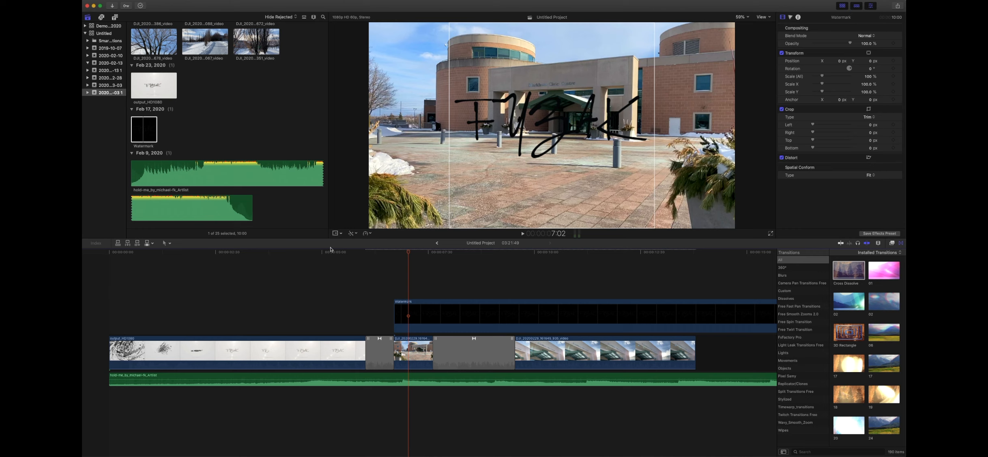
Crop all four sides of the watermark closely around its lettering in Trim mode, about 14 px off the left and 18 px off the right.
left_click(341, 234)
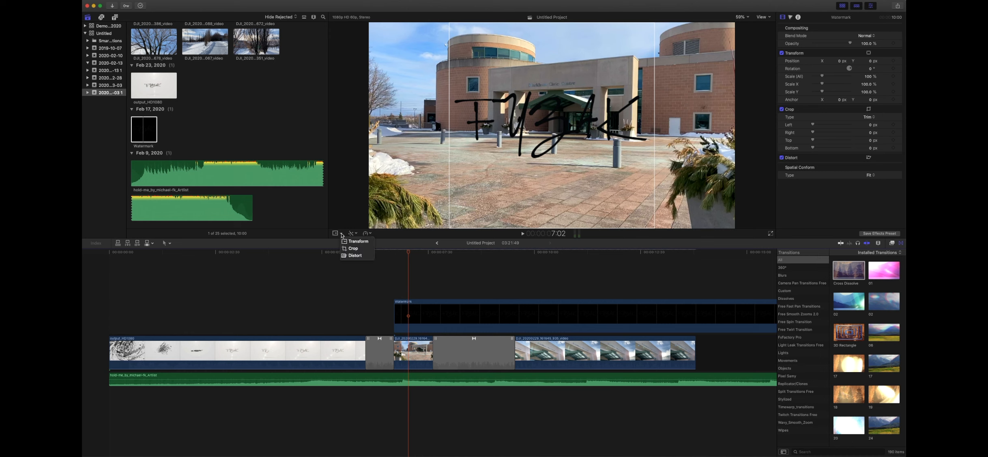
left_click(352, 248)
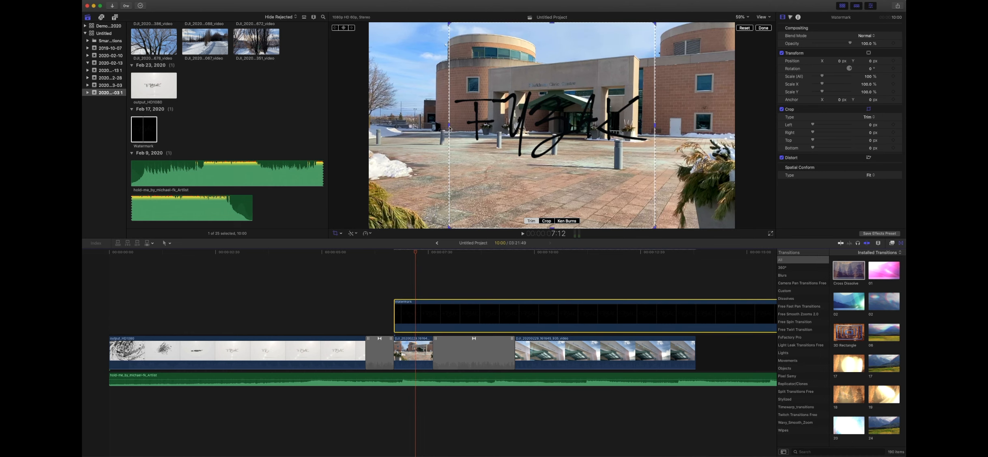
left_click_drag(449, 128, 454, 128)
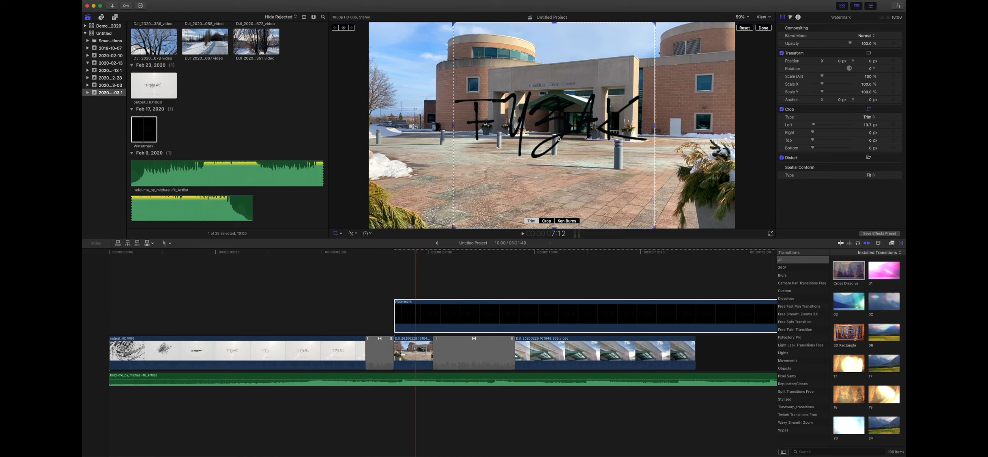
left_click_drag(655, 127, 650, 127)
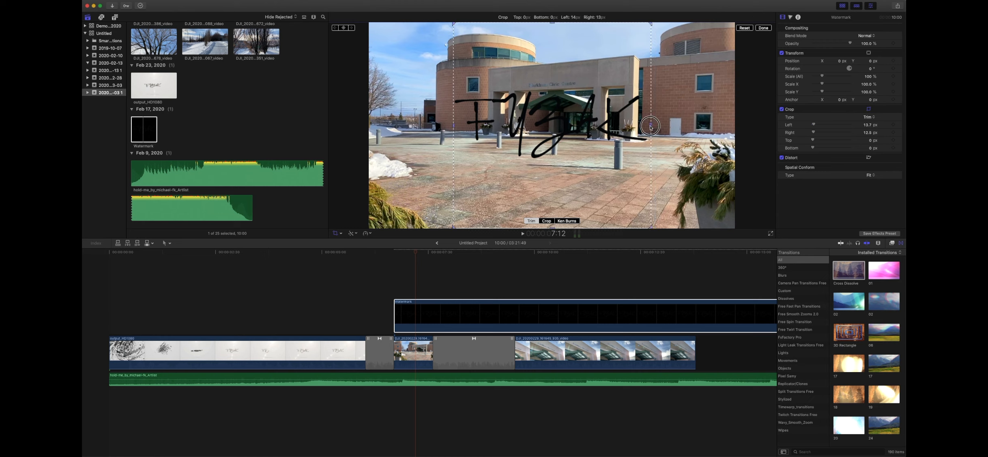
left_click_drag(551, 229, 549, 166)
left_click_drag(551, 227, 549, 171)
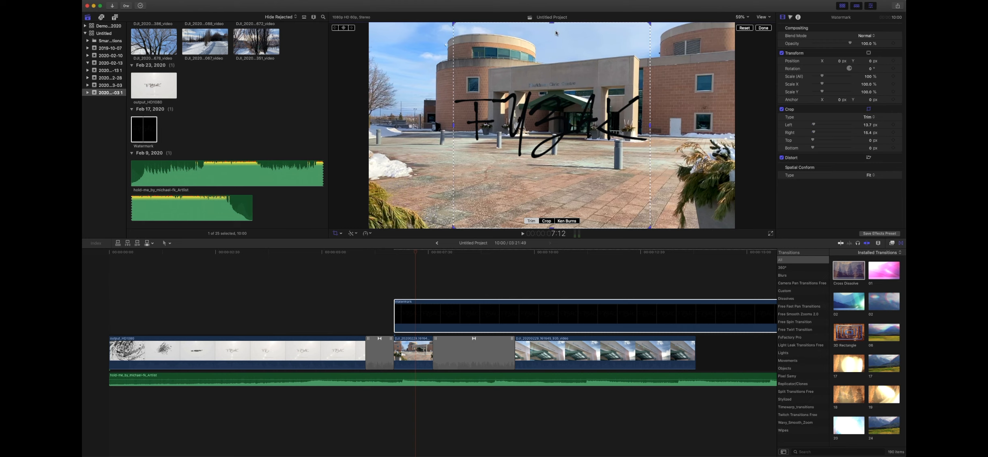
left_click_drag(552, 25, 556, 88)
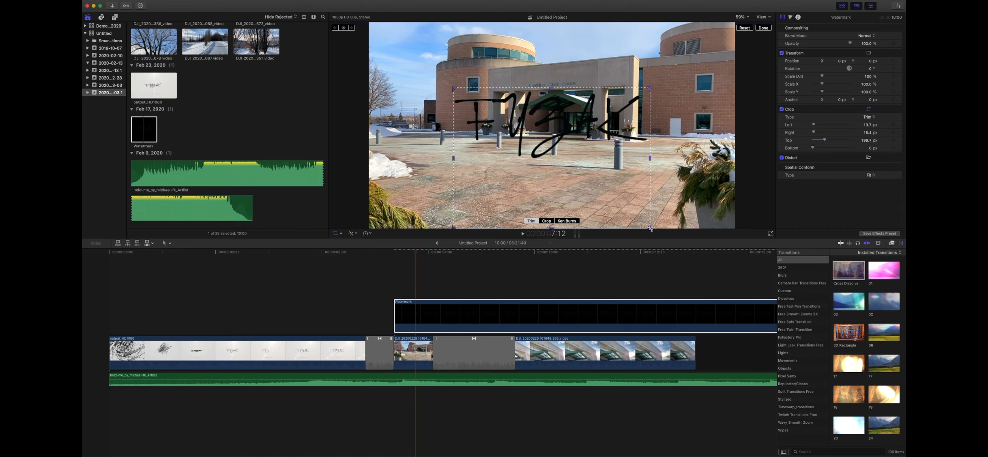
left_click_drag(650, 228, 648, 161)
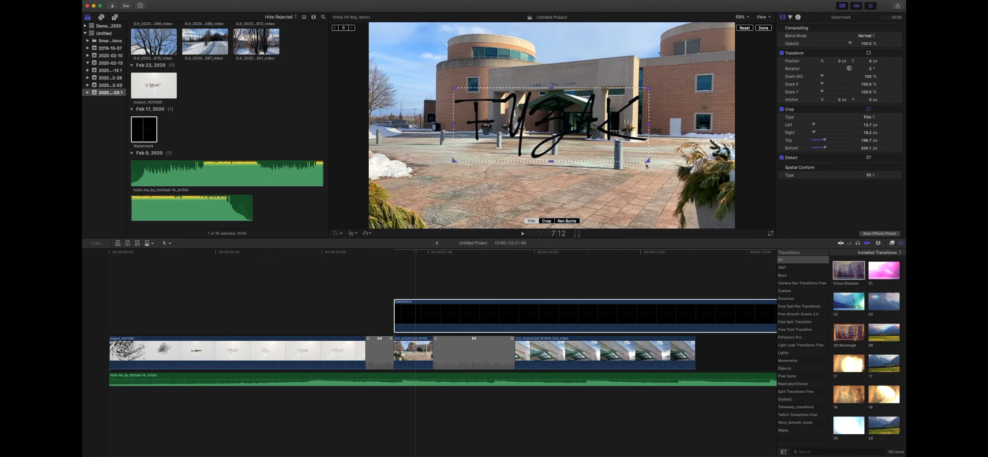
left_click(763, 28)
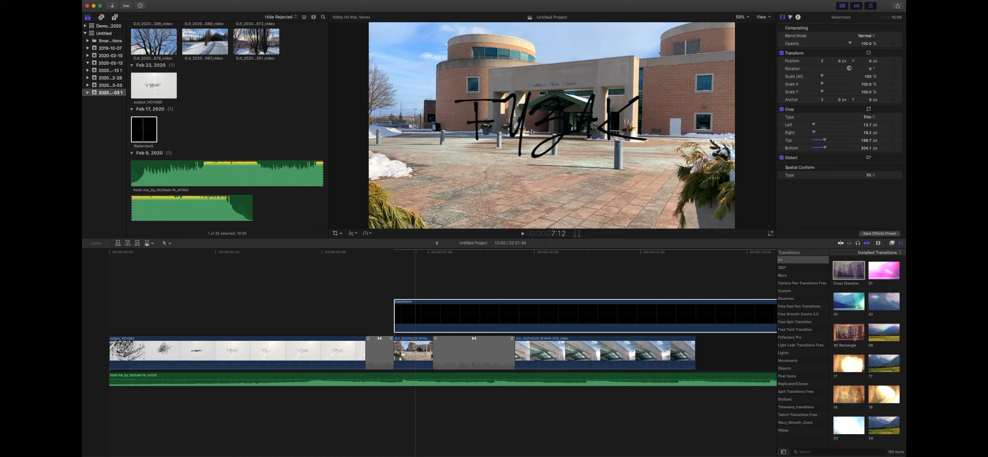
Transform the watermark, scaling it down to about 35% and placing it in the lower-right corner of the picture.
left_click(341, 234)
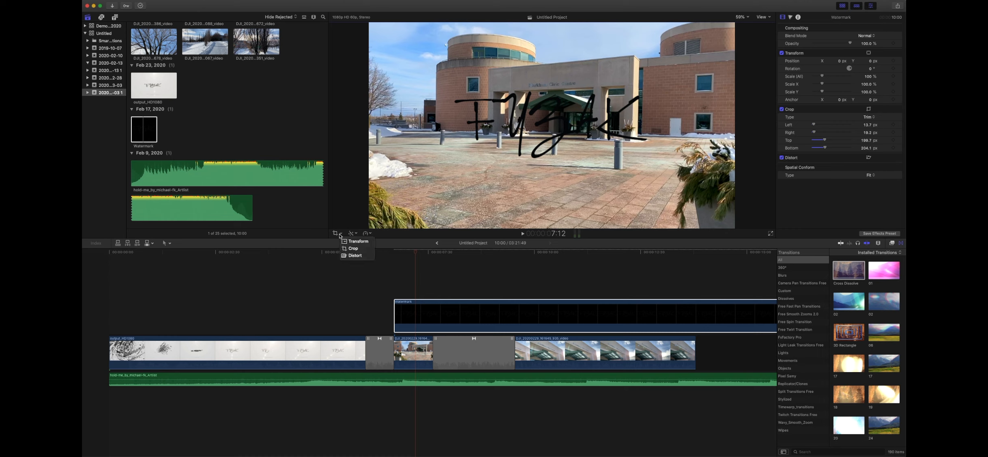
left_click(354, 239)
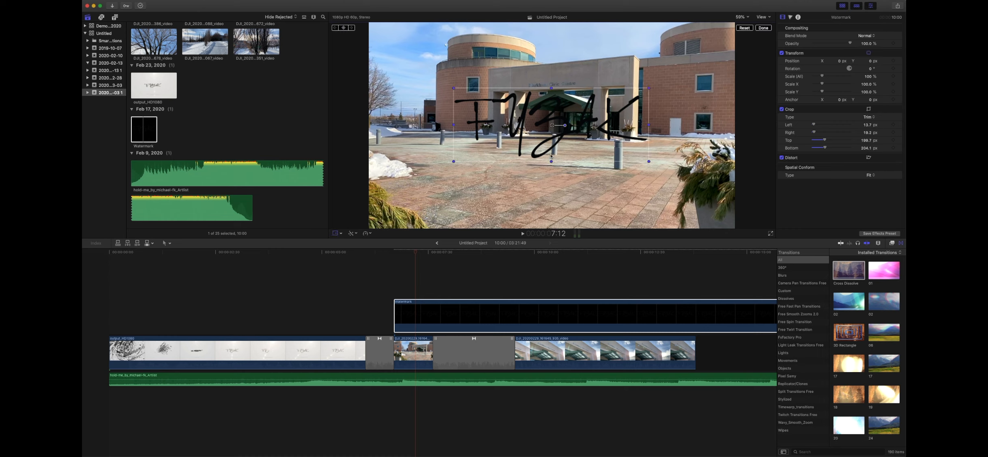
left_click_drag(549, 149, 631, 218)
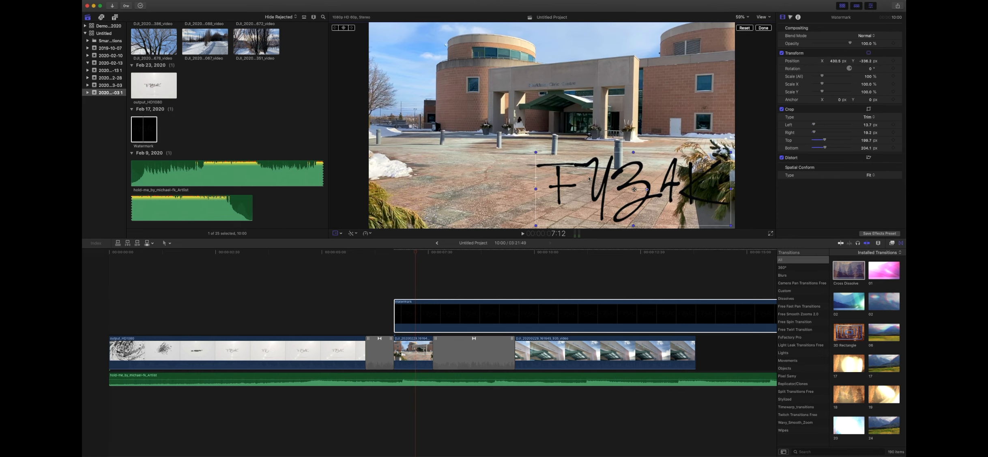
left_click_drag(536, 152, 555, 170)
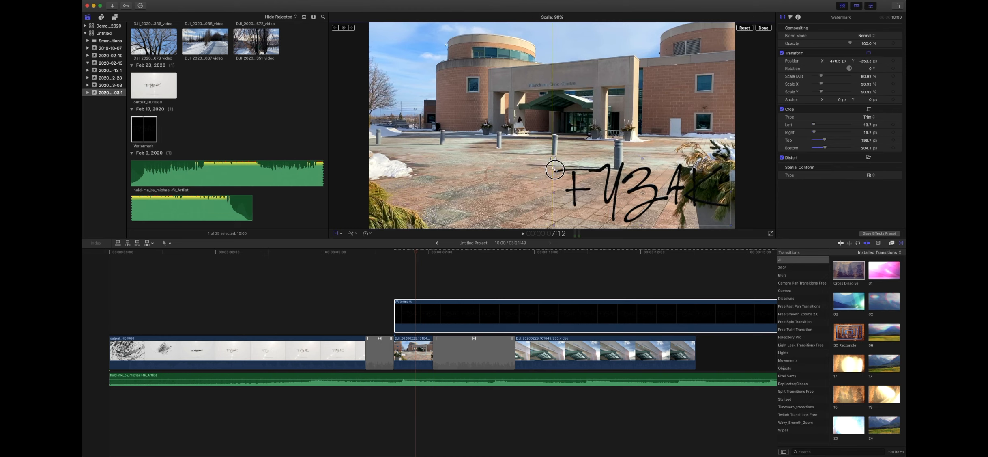
left_click_drag(555, 170, 680, 211)
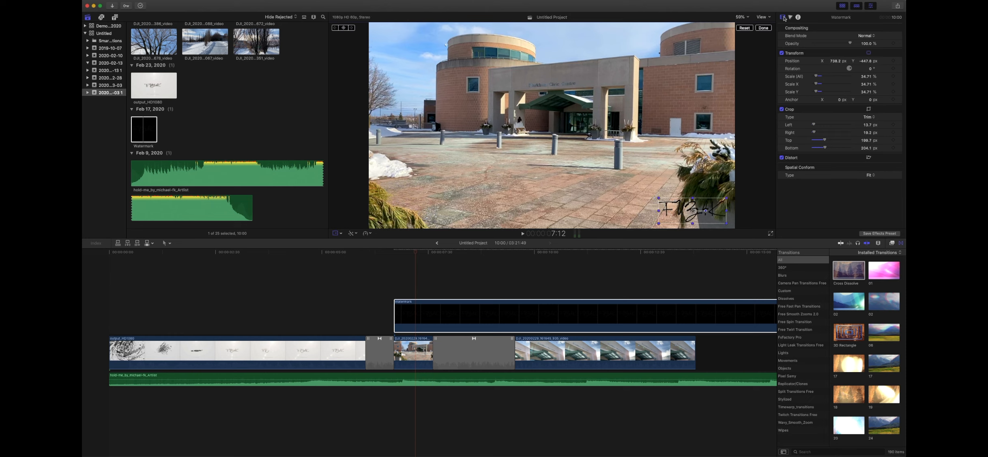
left_click(764, 28)
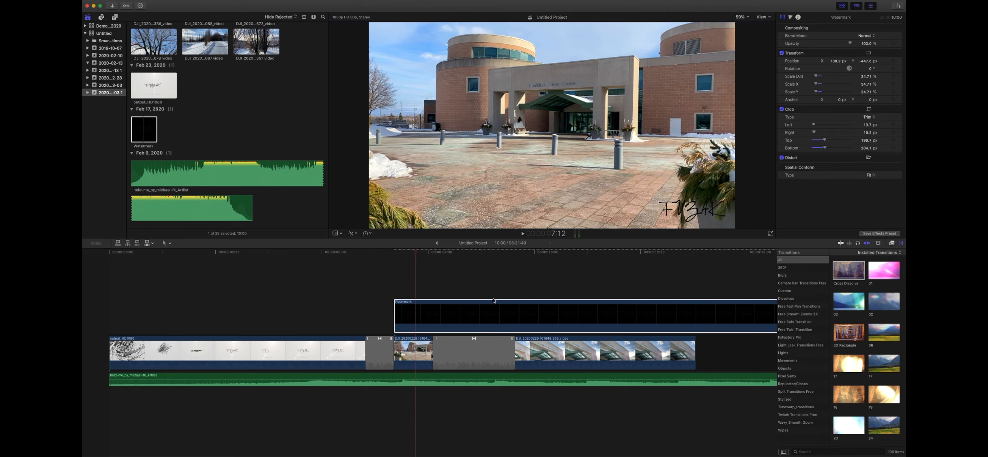
Play the sequence from the end of the logo intro to preview how the watermark appears.
left_click(384, 281)
left_click(338, 278)
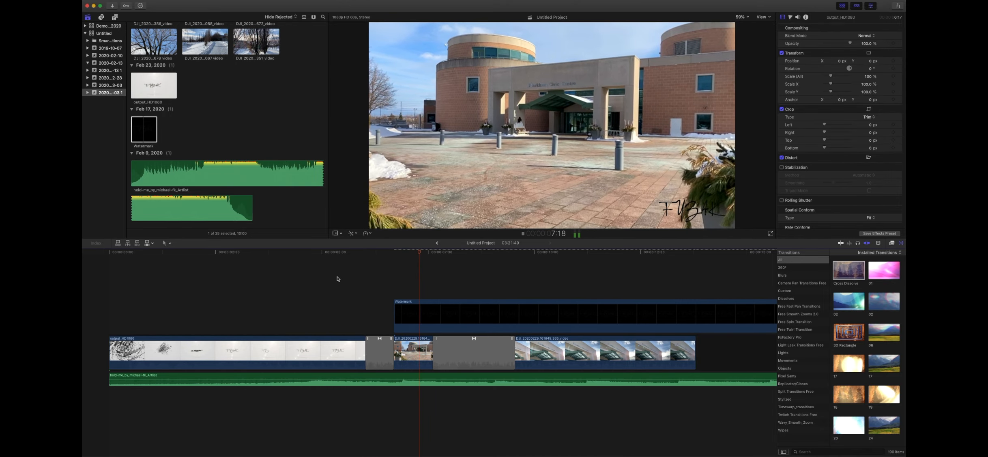
key("space")
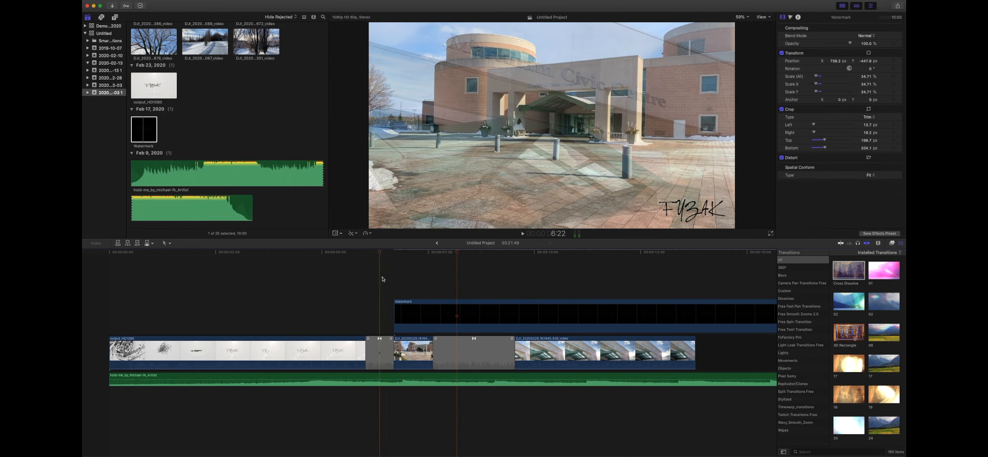
key("space")
key("space")
Add a Cross Dissolve to the start of the watermark and play that section to check the fade-in.
left_click(670, 312)
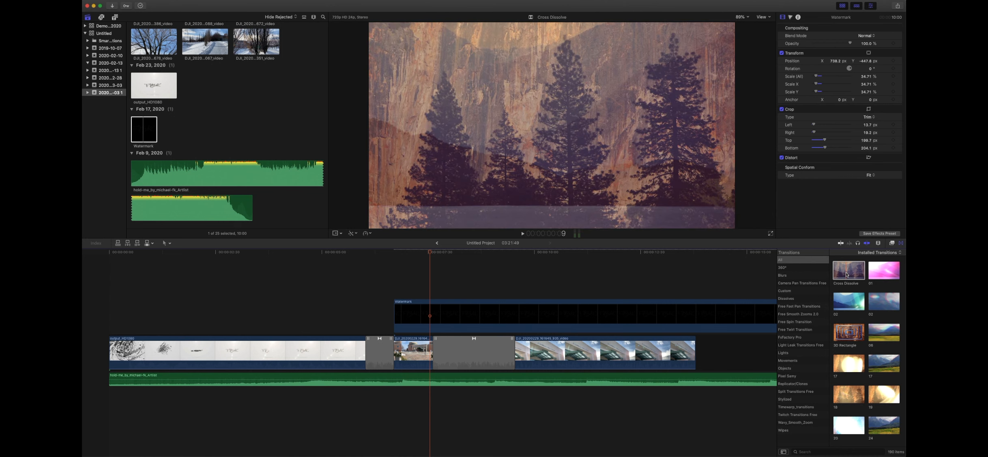
left_click_drag(846, 275, 413, 316)
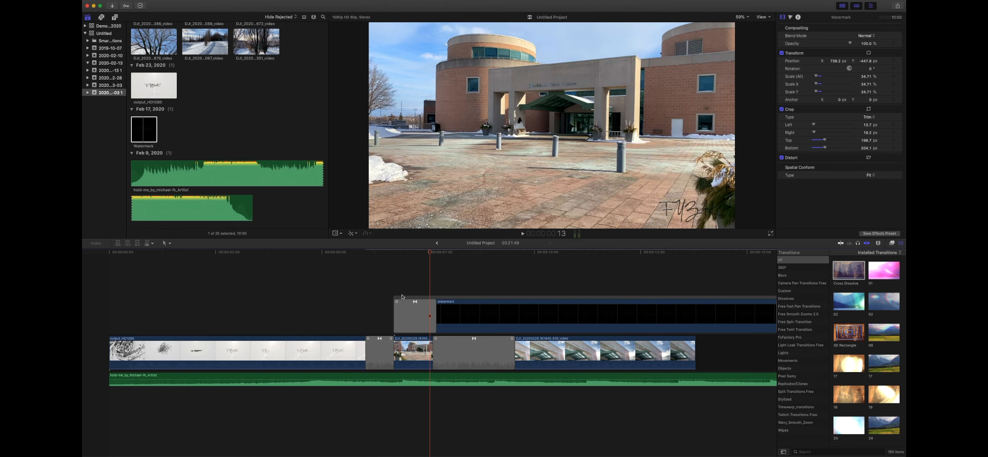
key("space")
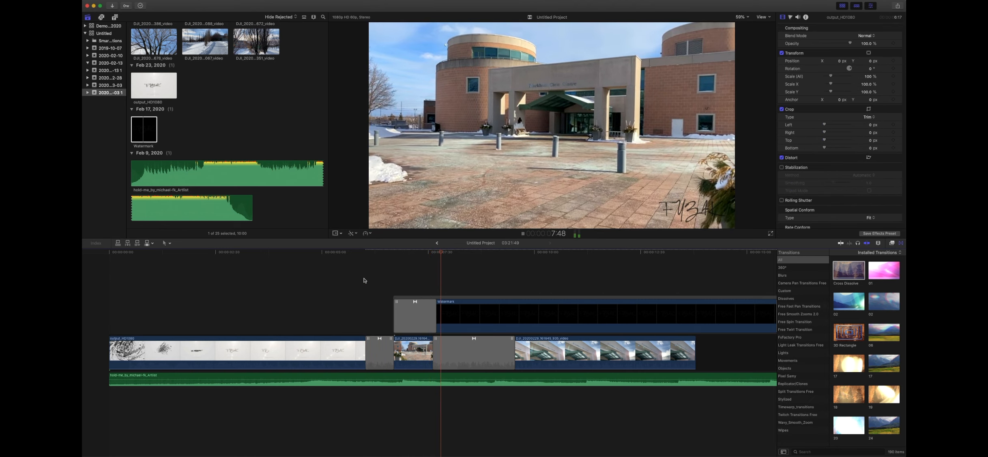
key("space")
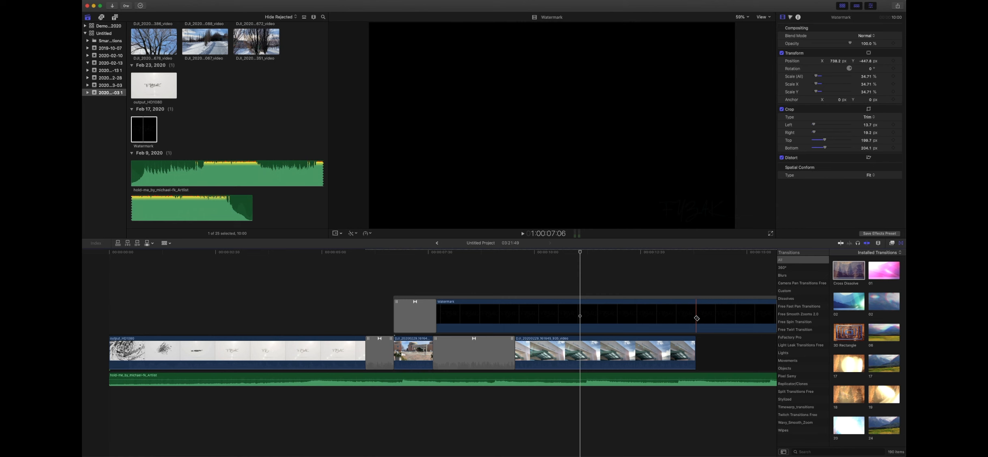
Cut the watermark where the video ends, delete the excess piece, and add a Cross Dissolve at the watermark's end.
left_click(696, 318)
key("a")
left_click(708, 319)
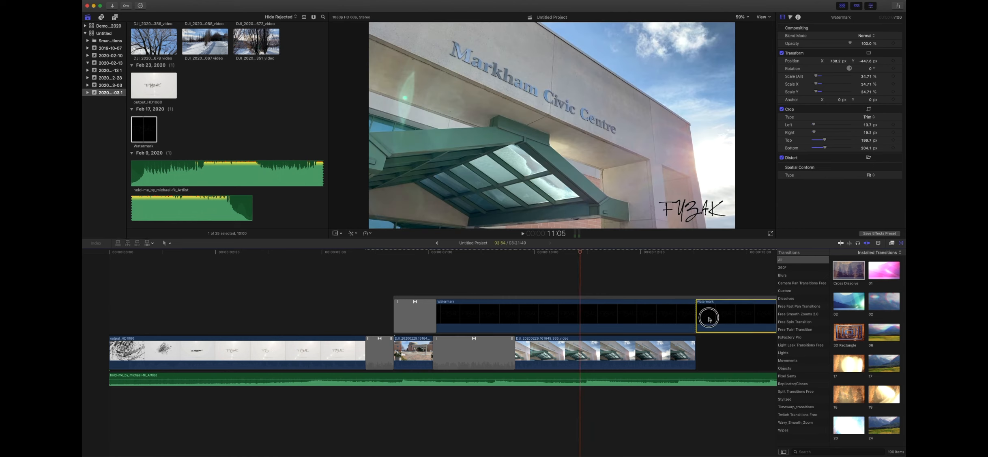
key("Delete")
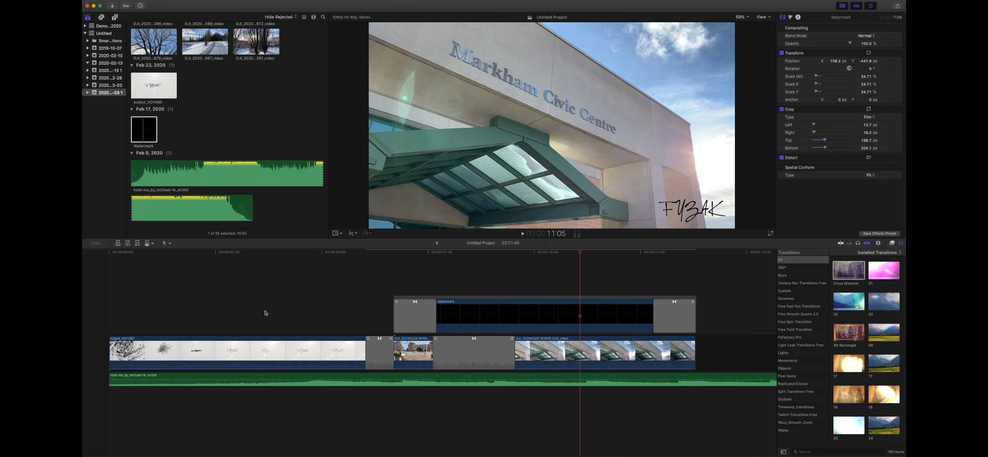
Add the Fade title above the watermark at the start of the first building shot and shorten it to one second.
left_click(114, 18)
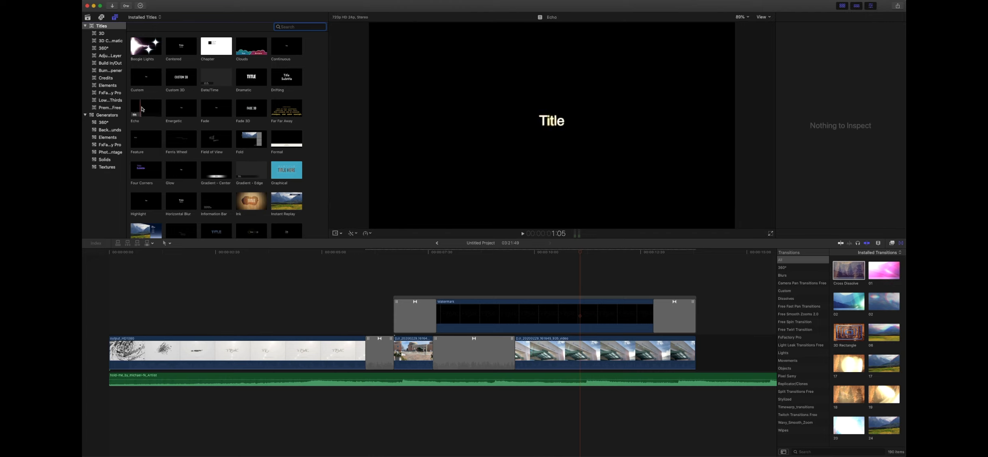
scroll(186, 182, "up", 5)
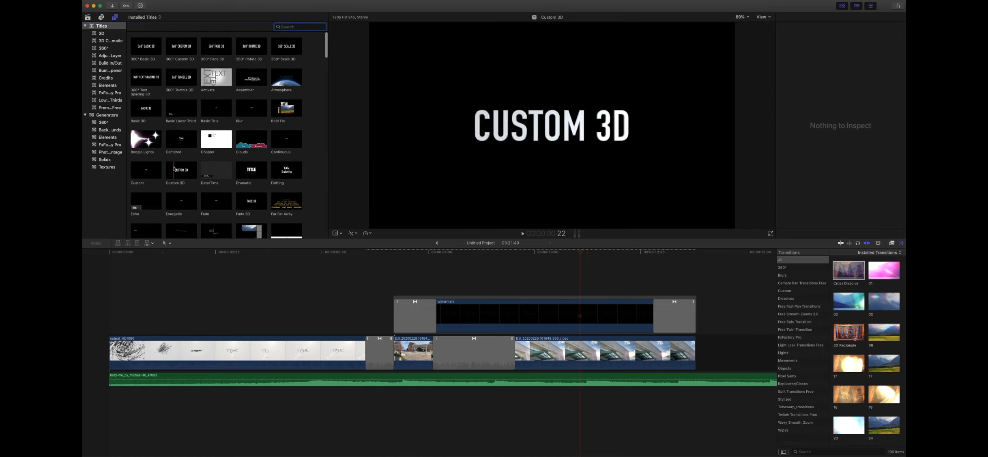
left_click(143, 171)
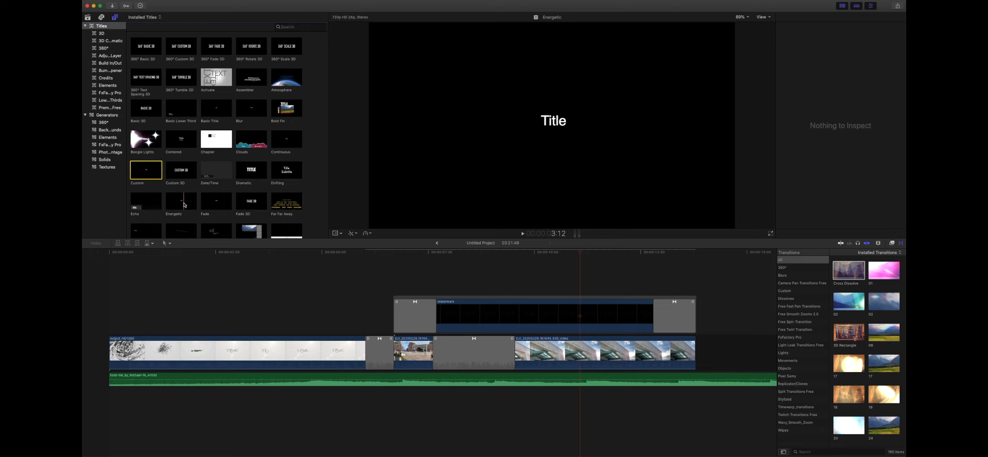
scroll(184, 204, "down", 2)
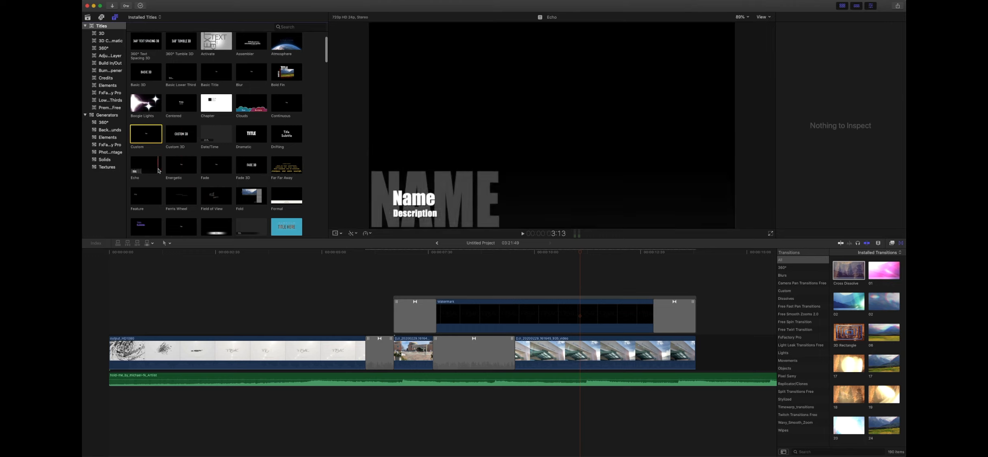
scroll(194, 138, "down", 2)
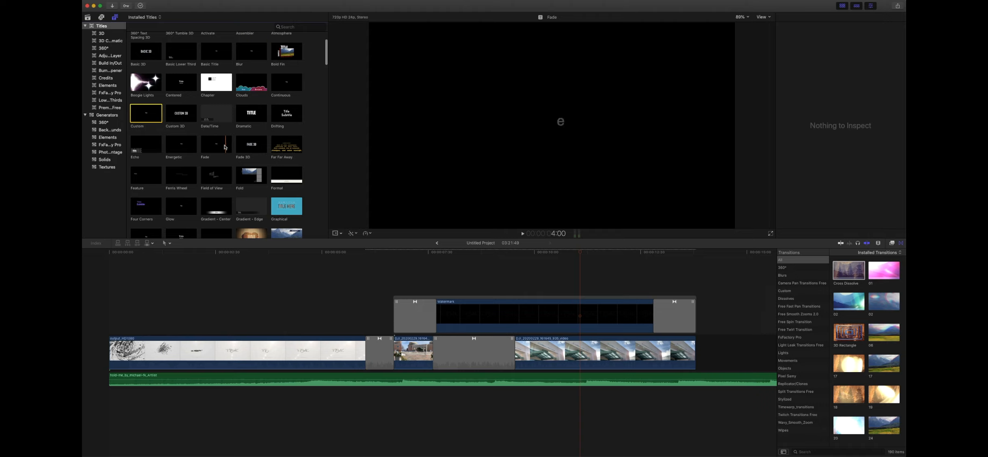
left_click_drag(210, 145, 405, 286)
left_click_drag(604, 289, 435, 288)
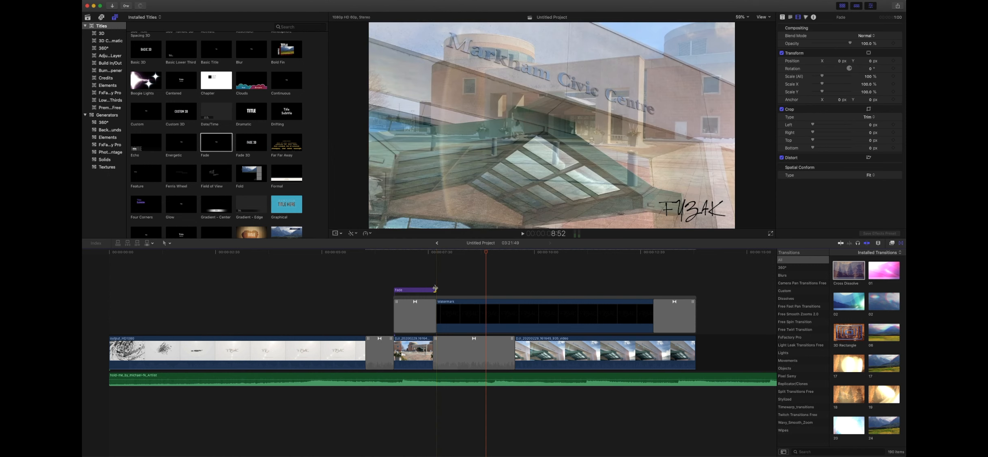
Set the Fade title's font size to 108 and change its text to "Welcome".
left_click(407, 290)
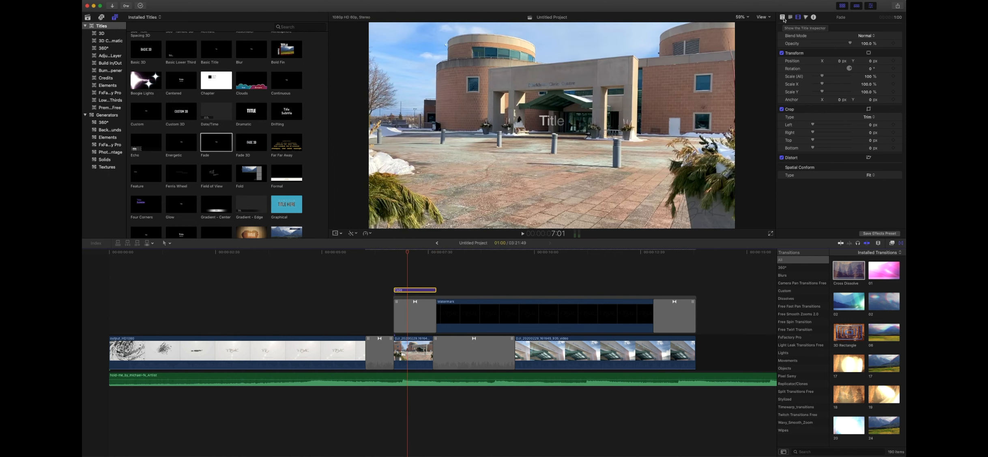
left_click(782, 17)
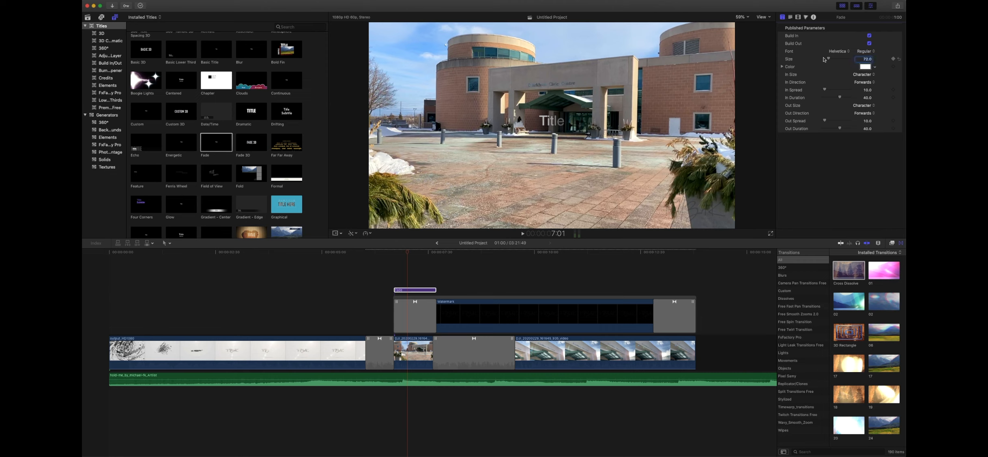
left_click_drag(828, 60, 831, 61)
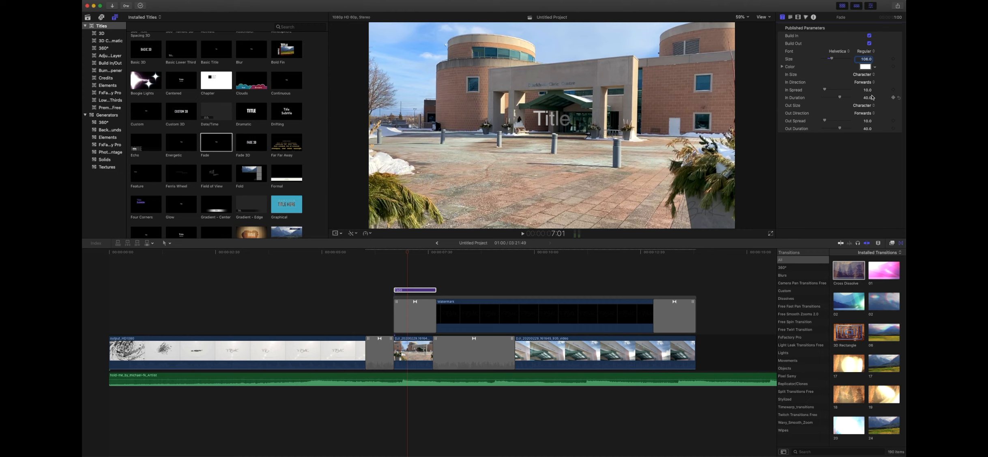
left_click(791, 18)
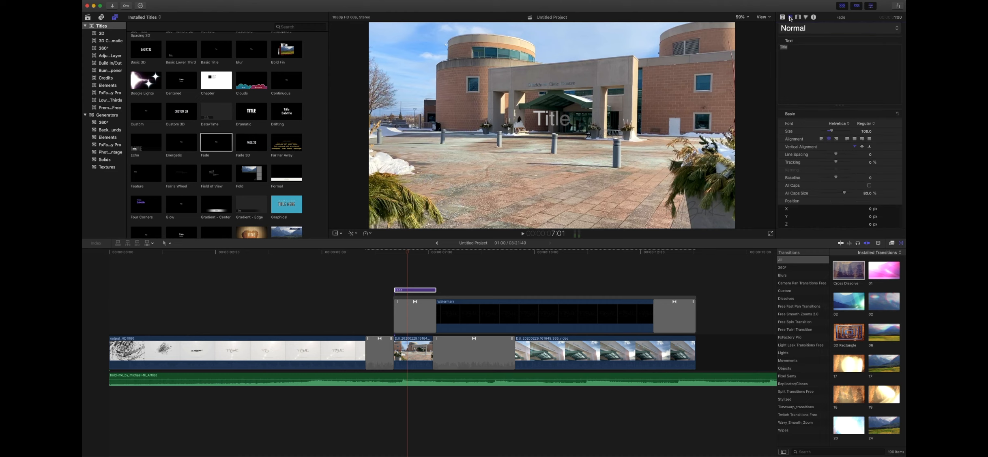
double_click(794, 50)
type("Welcome")
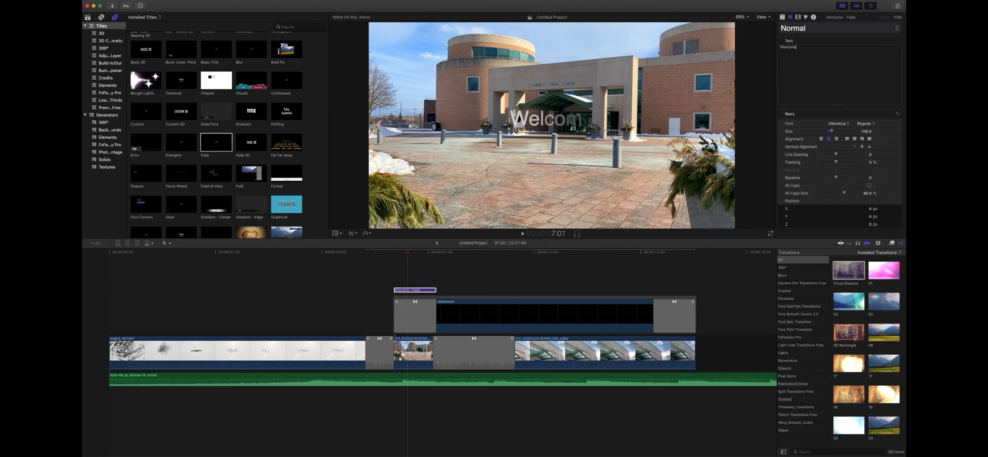
Play the section from just before the Welcome title to preview how the title fades over the building shot.
left_click(354, 274)
key("space")
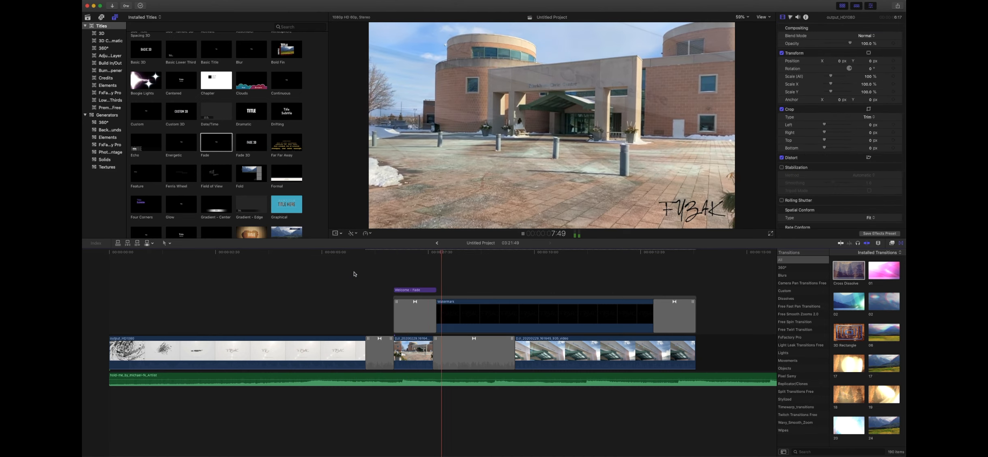
left_click(414, 290)
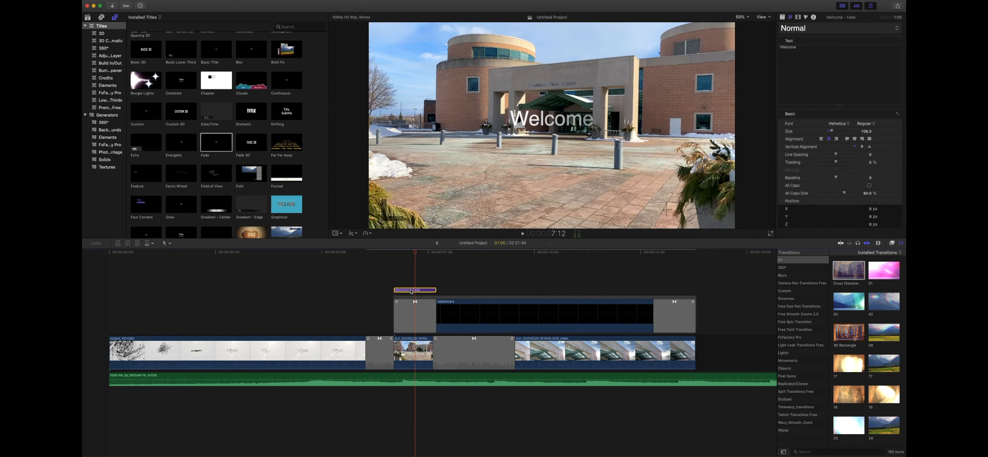
left_click(349, 279)
key("space")
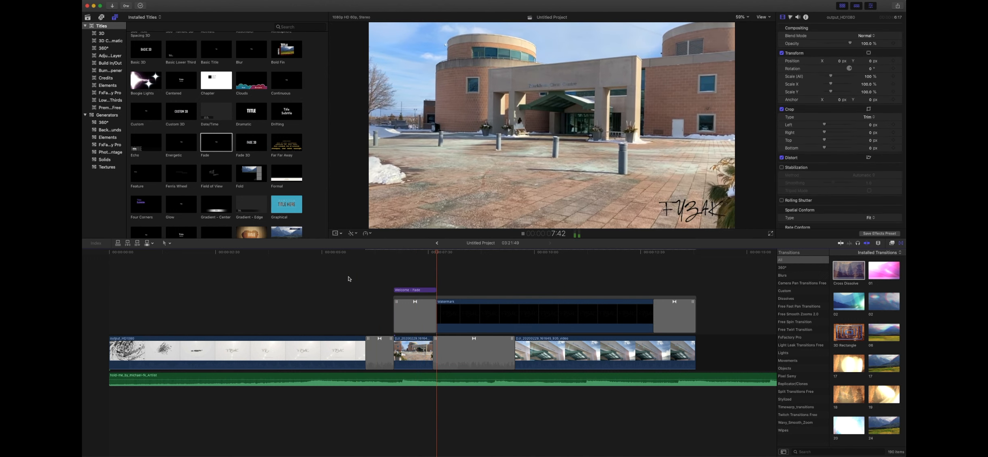
key("space")
Slow the first building clip to 50% and stretch the Welcome title to span the visible part of that clip.
left_click(407, 349)
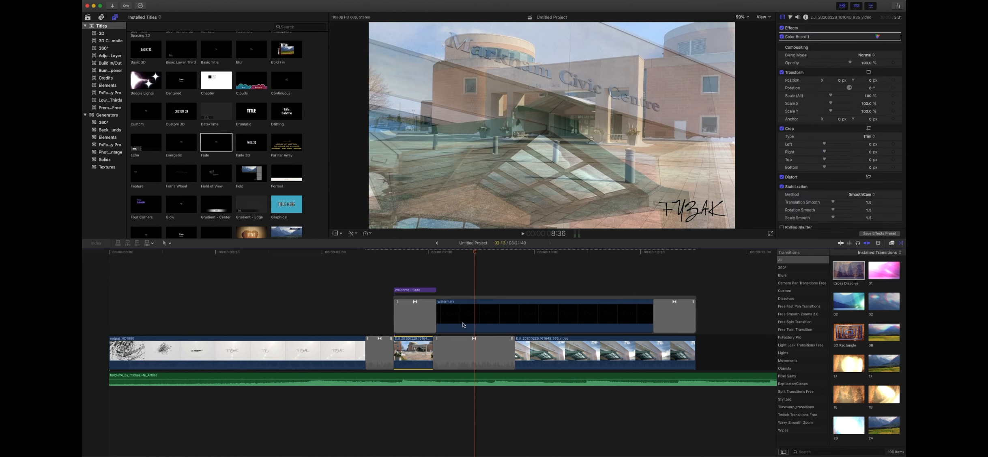
left_click(210, 0)
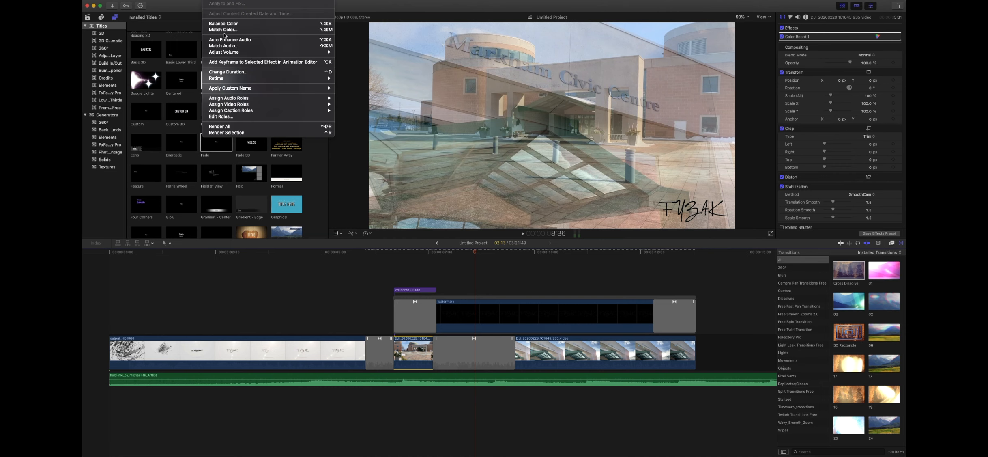
mouse_move(235, 82)
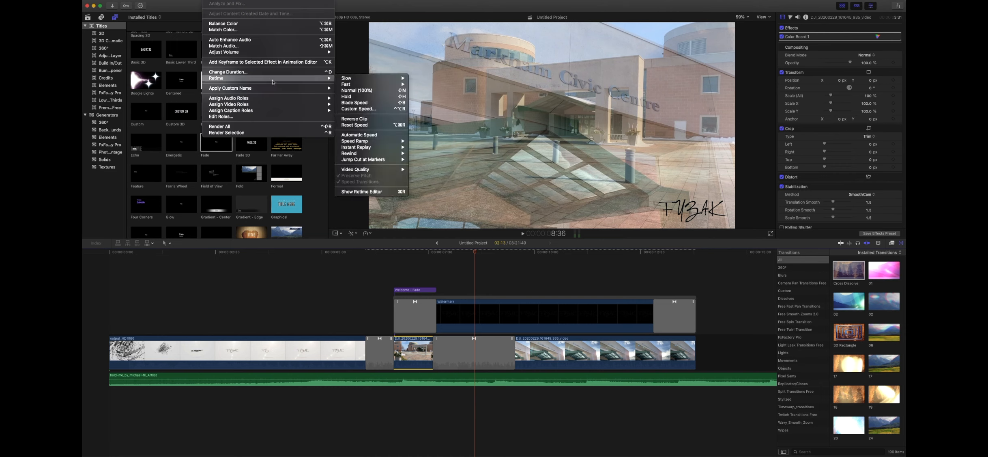
mouse_move(364, 82)
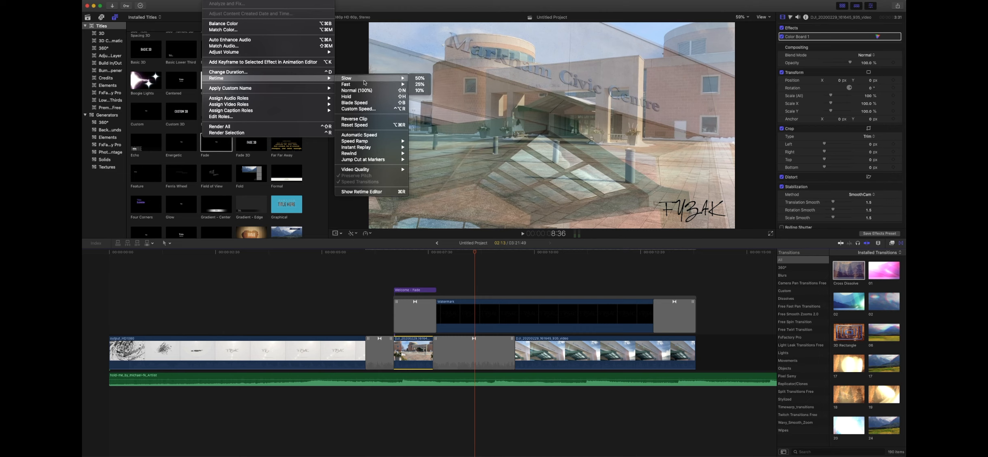
left_click(423, 81)
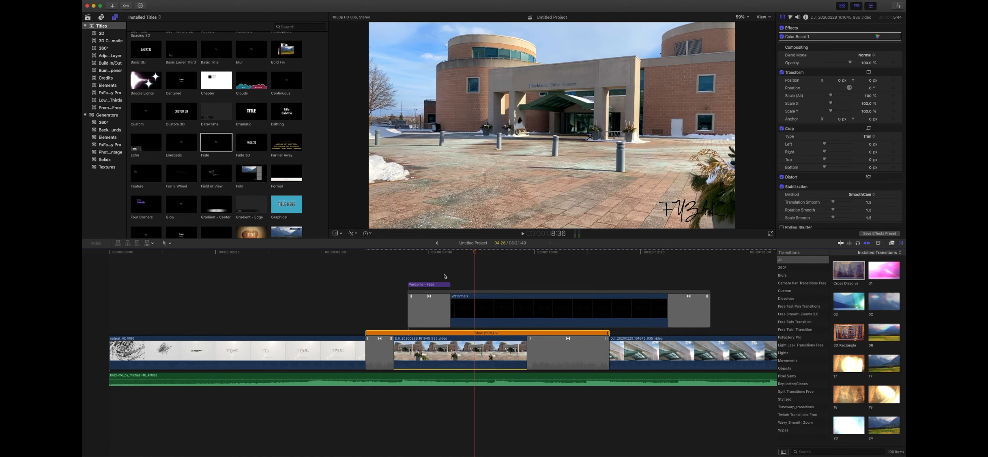
left_click(423, 285)
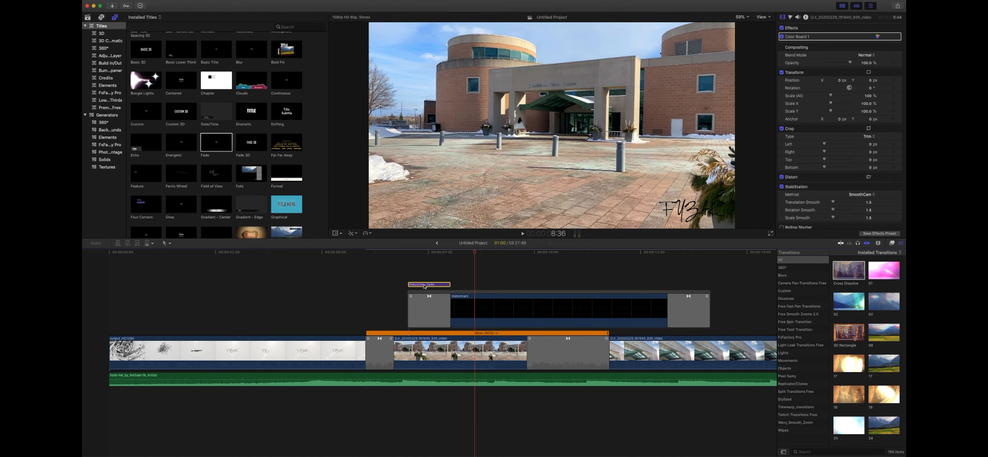
left_click_drag(431, 286, 526, 284)
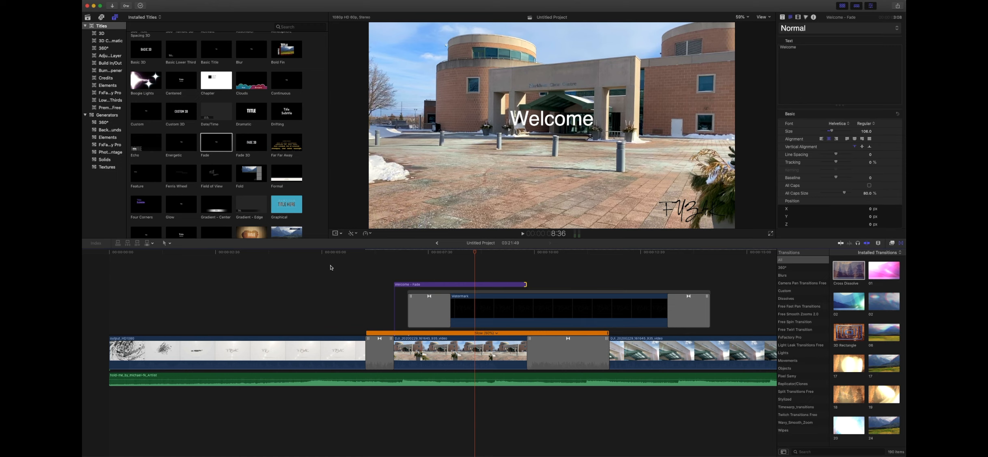
Delete both Cross Dissolves on the watermark and extend it from the title's start to the end of the last video clip.
scroll(497, 291, "right", 5)
left_click(492, 307)
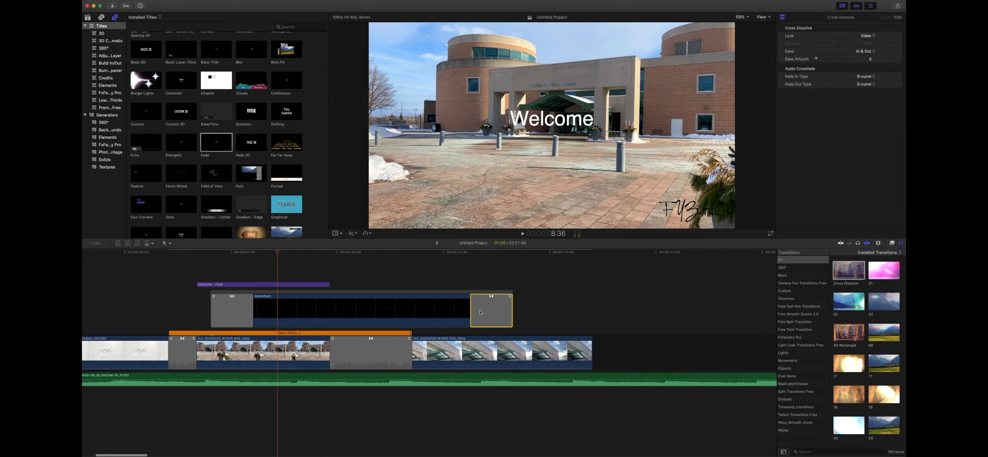
key("Delete")
left_click(224, 309)
key("Delete")
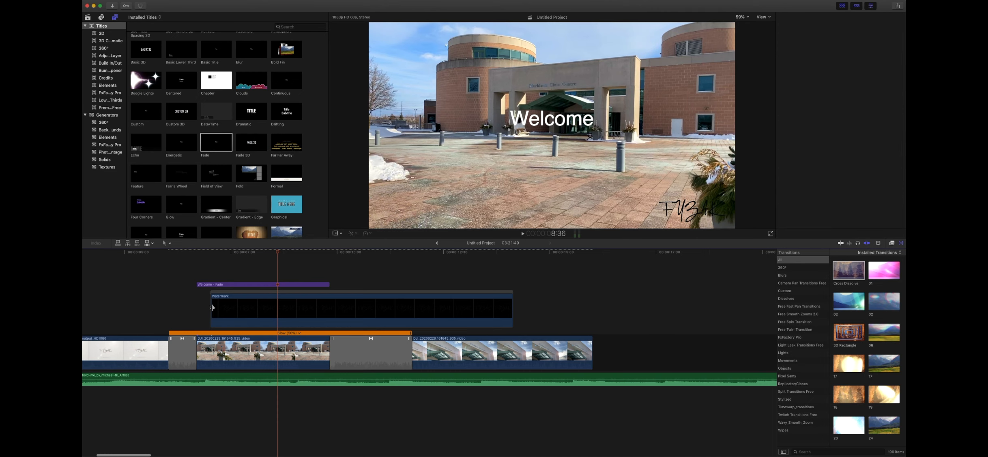
left_click_drag(212, 307, 197, 307)
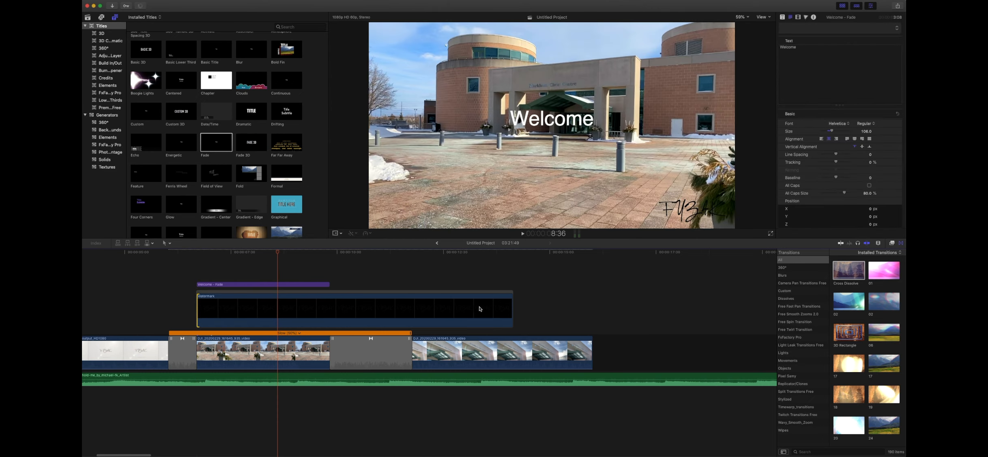
left_click(480, 308)
left_click_drag(512, 307, 593, 307)
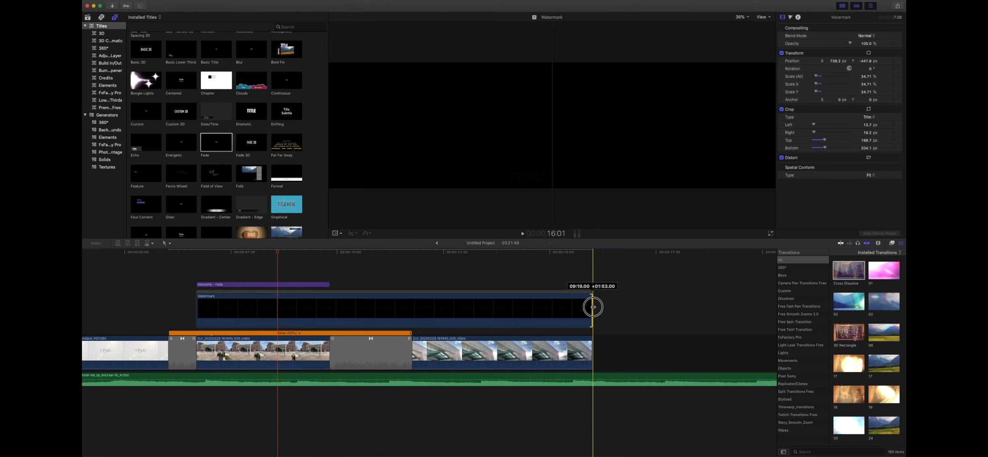
Play the sequence from before the Welcome title to preview the slowed clip with the title and watermark.
left_click(137, 269)
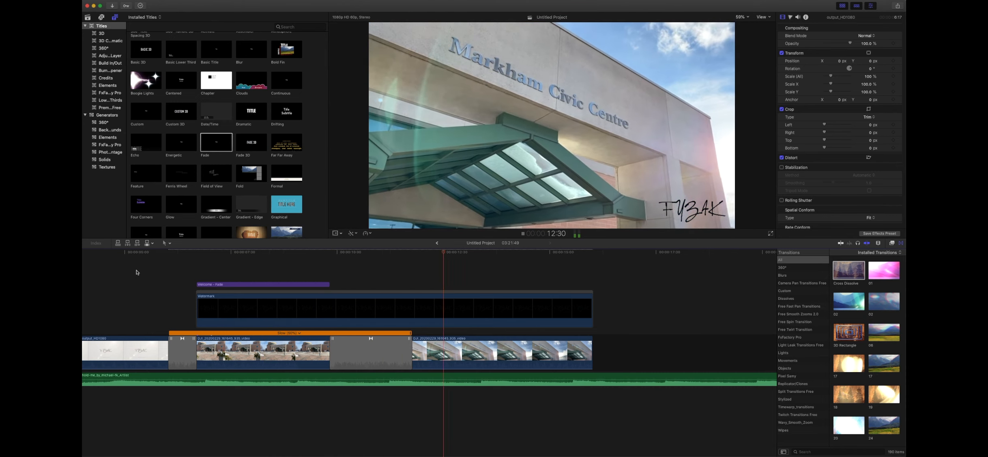
key("space")
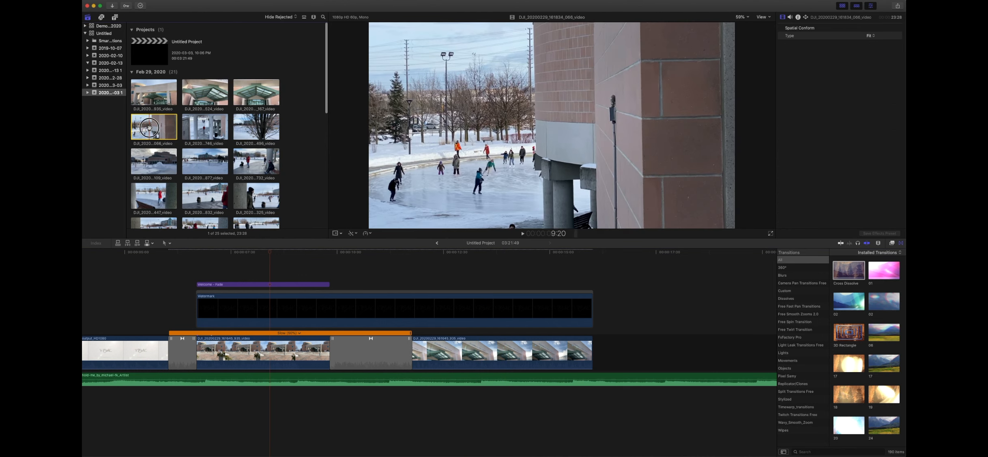
Browse the Feb 29, 2020 skating clips and append DJI_20200229_162710_457_video after the last clip in the timeline.
left_click(164, 128)
left_click(202, 128)
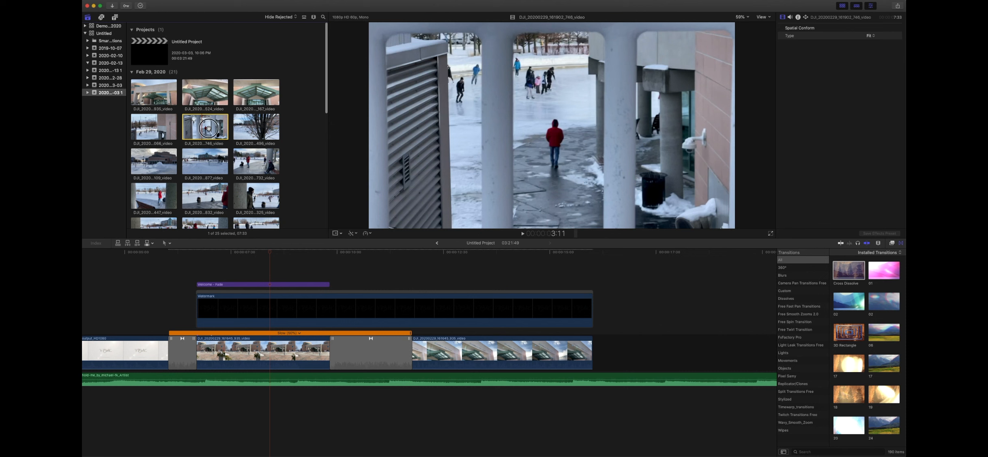
scroll(255, 174, "down", 2)
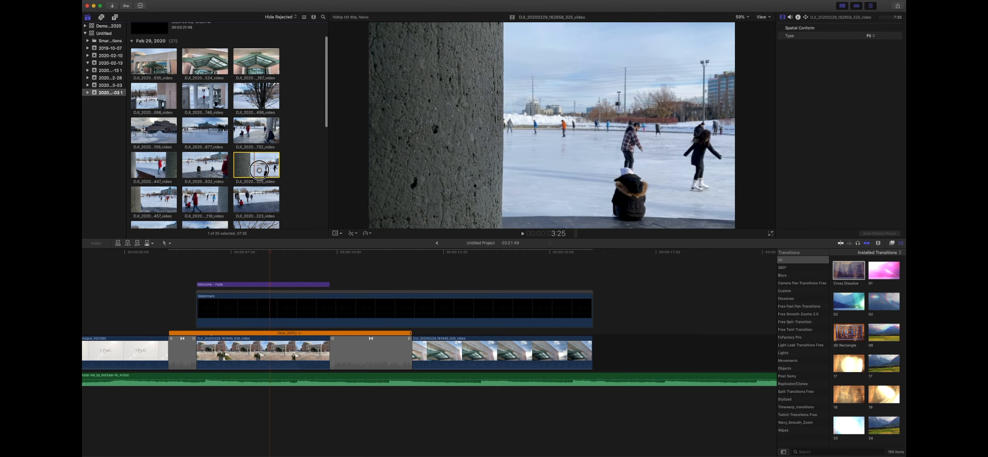
left_click(259, 169)
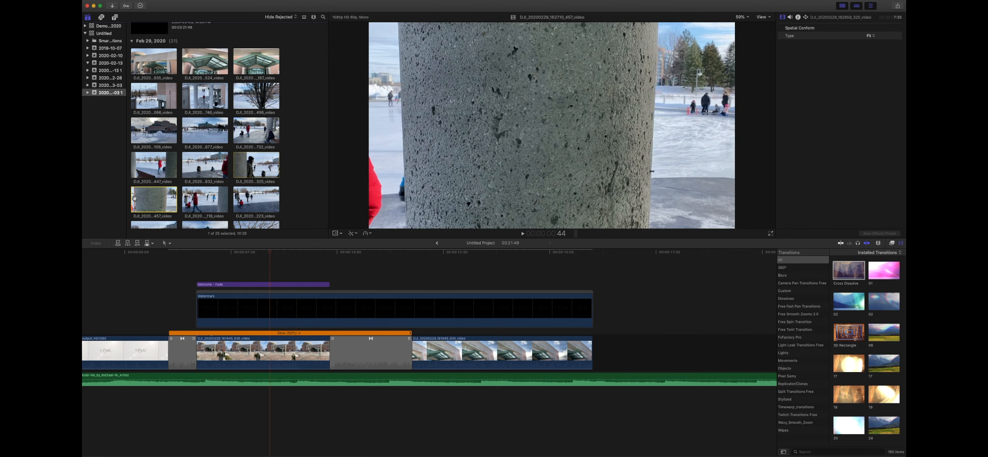
left_click(149, 200)
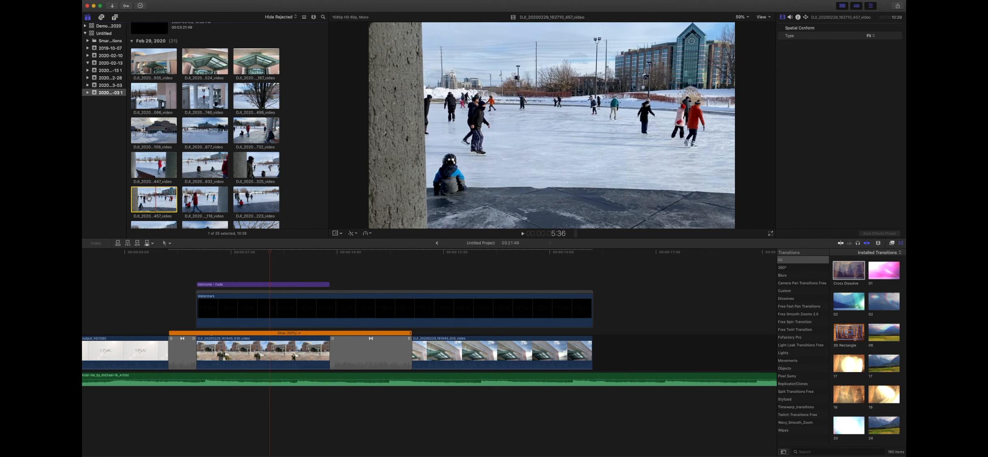
left_click_drag(154, 199, 603, 355)
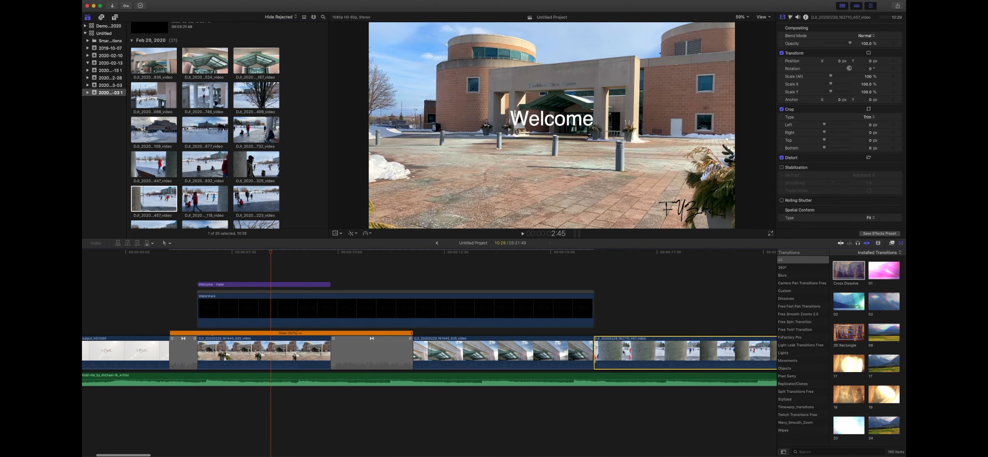
Trim the end of the Markham Civic Centre close-up clip and add a Cross Dissolve between it and the skating clip.
scroll(621, 349, "right", 3)
scroll(623, 345, "right", 3)
scroll(477, 370, "left", 3)
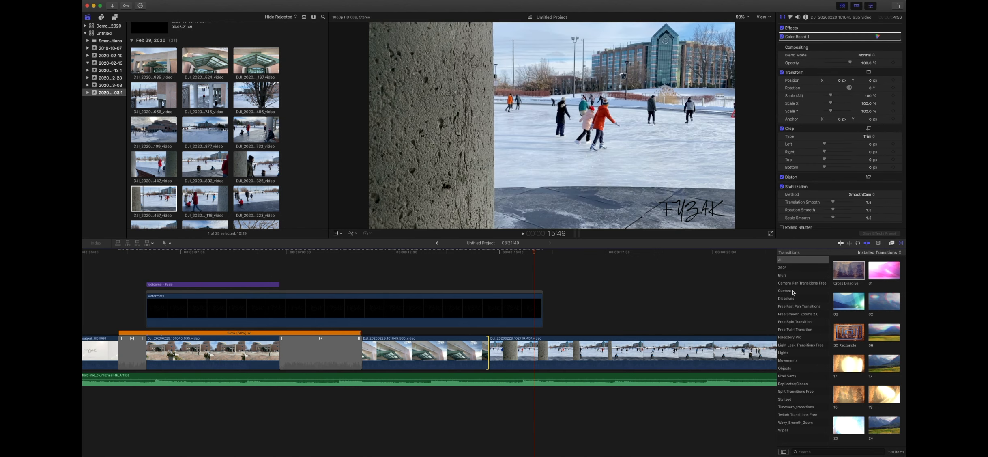
left_click_drag(849, 270, 482, 357)
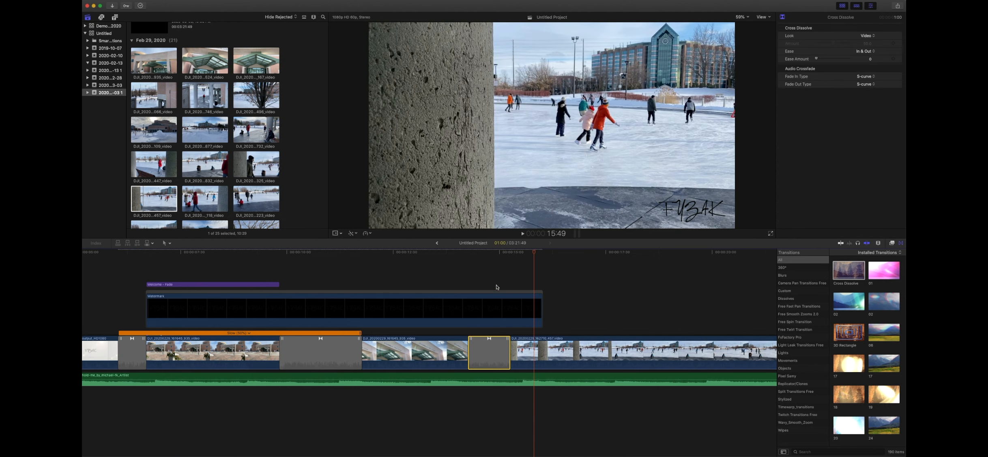
Extend the watermark to the end of the skating clip and play back that part of the sequence.
left_click(474, 295)
scroll(535, 300, "right", 5)
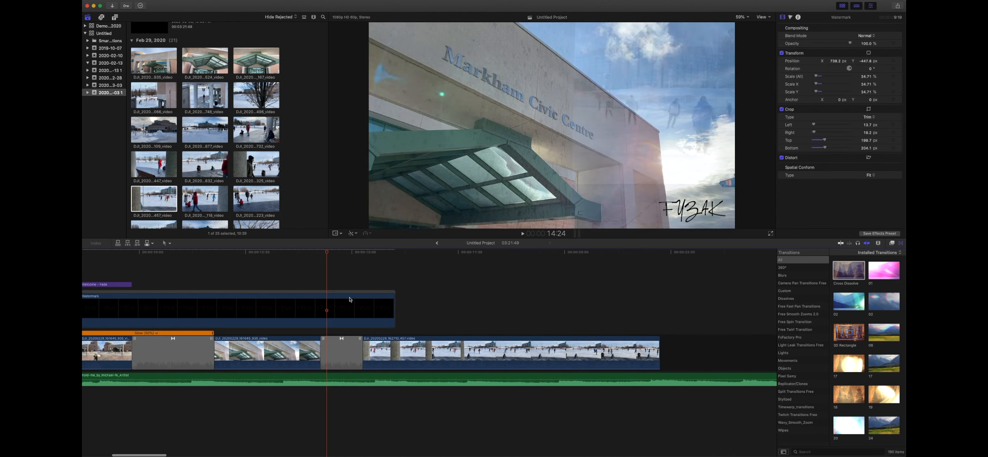
left_click_drag(392, 307, 659, 307)
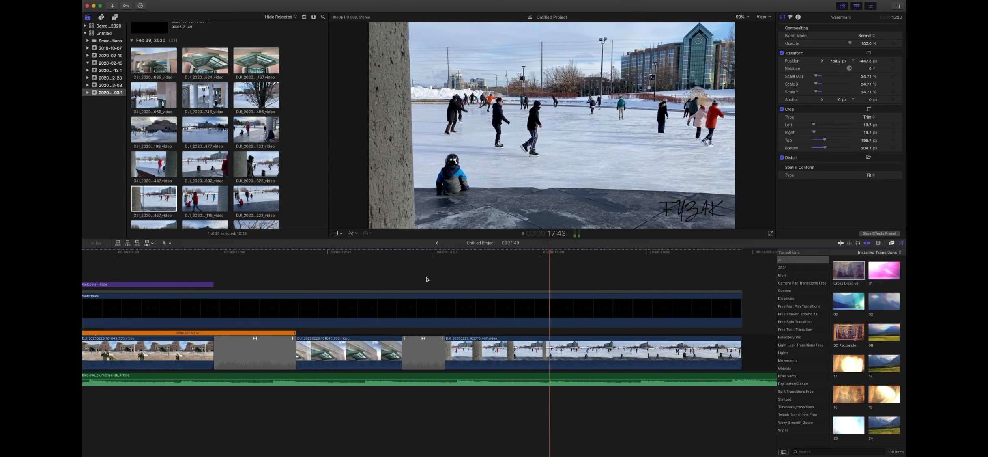
key("space")
left_click(444, 290)
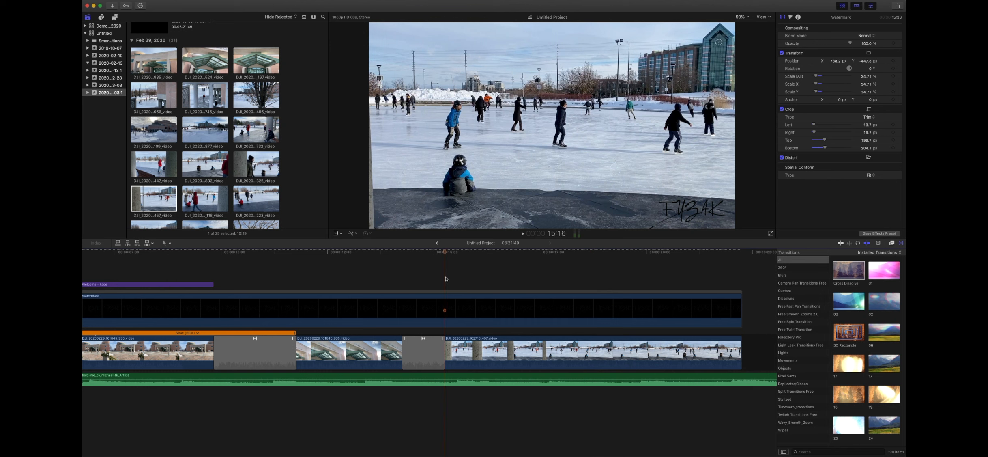
key("space")
Stabilize the skating clip with the SmoothCam method and extend its end past the watermark.
left_click(529, 359)
left_click(781, 167)
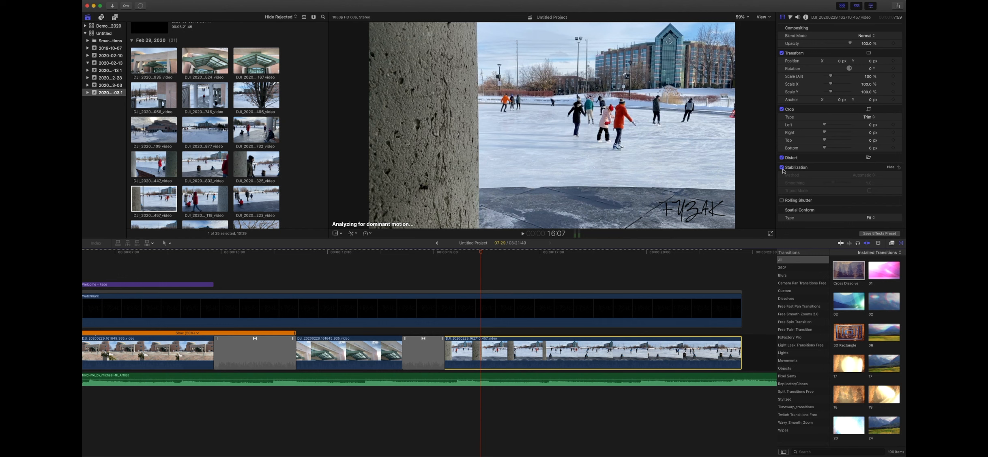
left_click(863, 175)
left_click(873, 189)
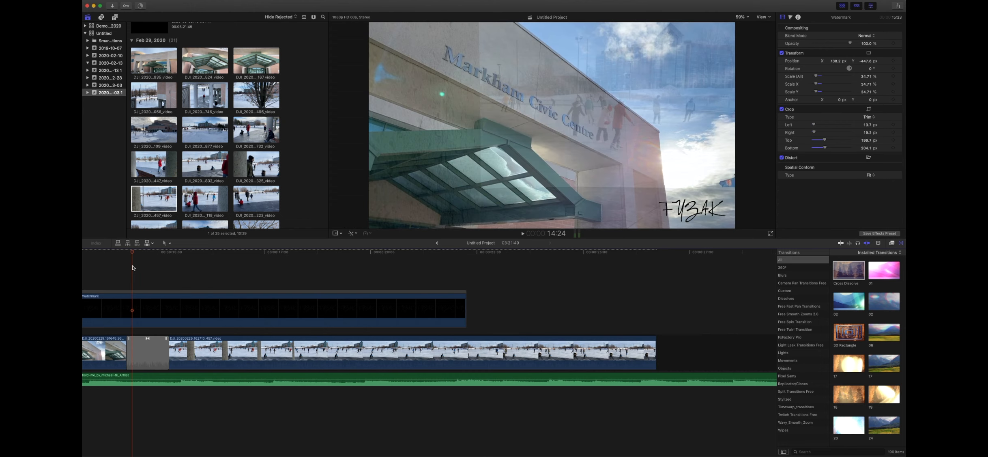
Play the skating clip and blade it into three sections, cutting at 17:30 and again about 6:49 further on.
left_click(114, 266)
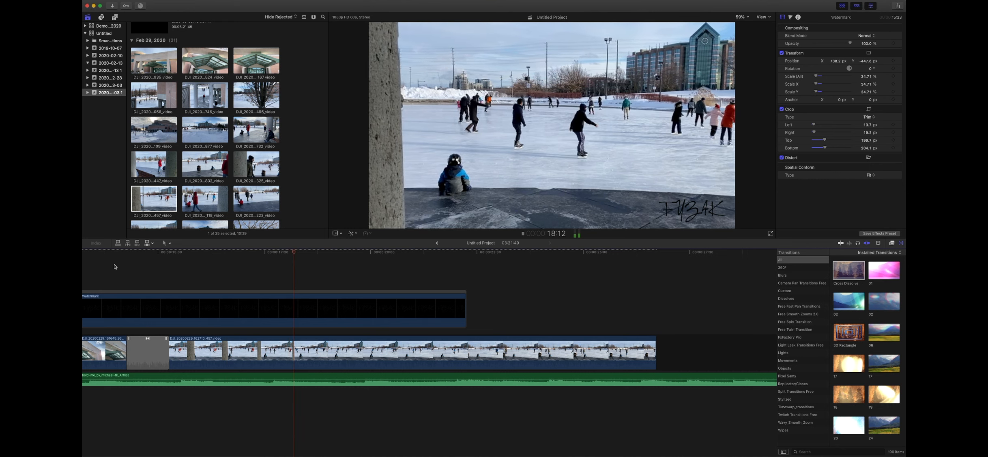
key("space")
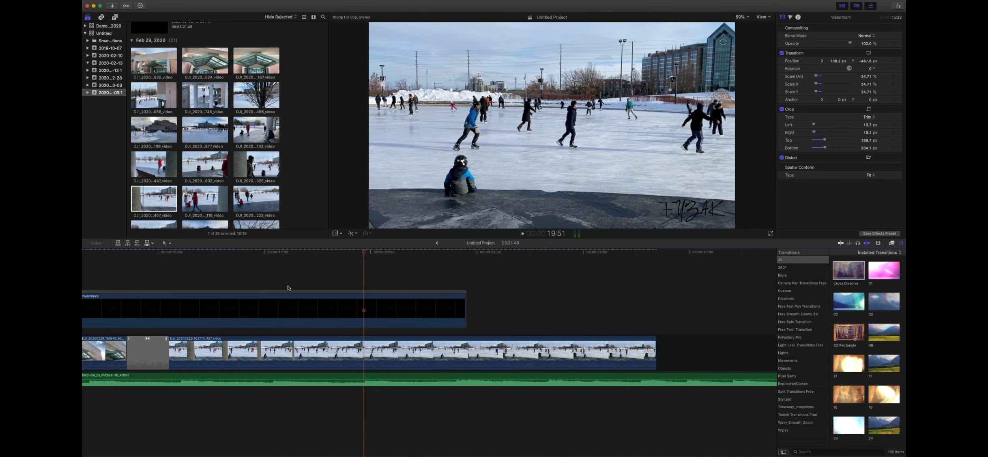
left_click_drag(336, 255, 265, 254)
left_click(266, 349)
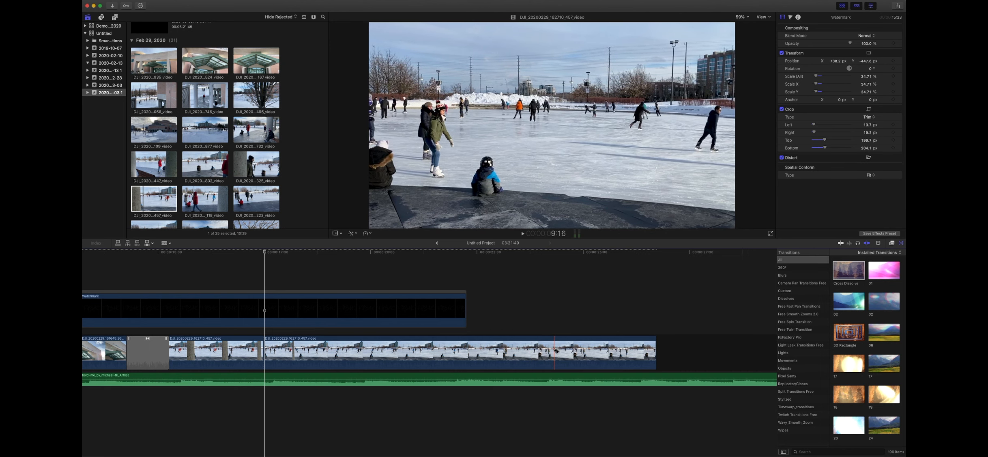
left_click(555, 350)
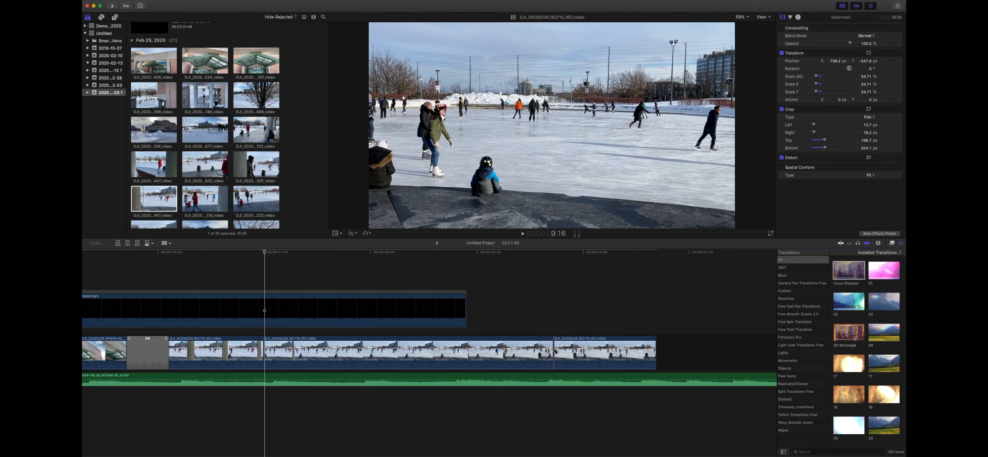
key("a")
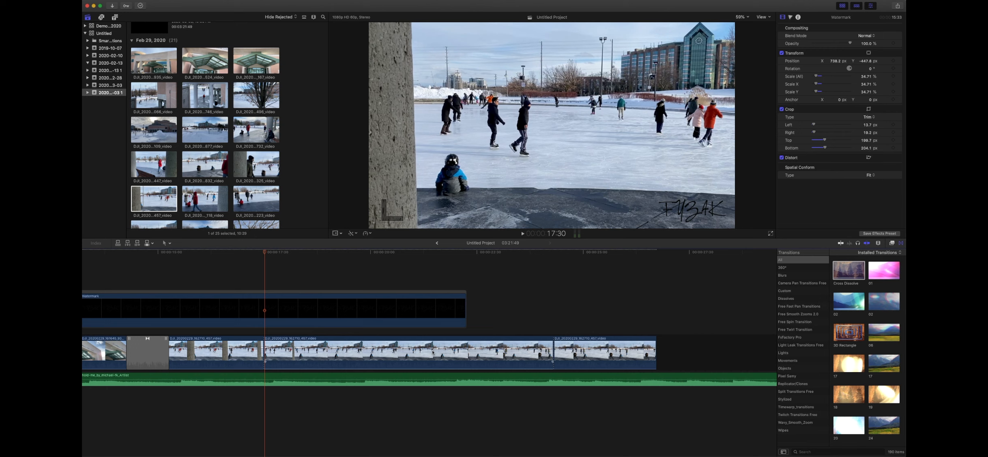
Retime the middle section of the skating clip to Fast 4x.
left_click(428, 355)
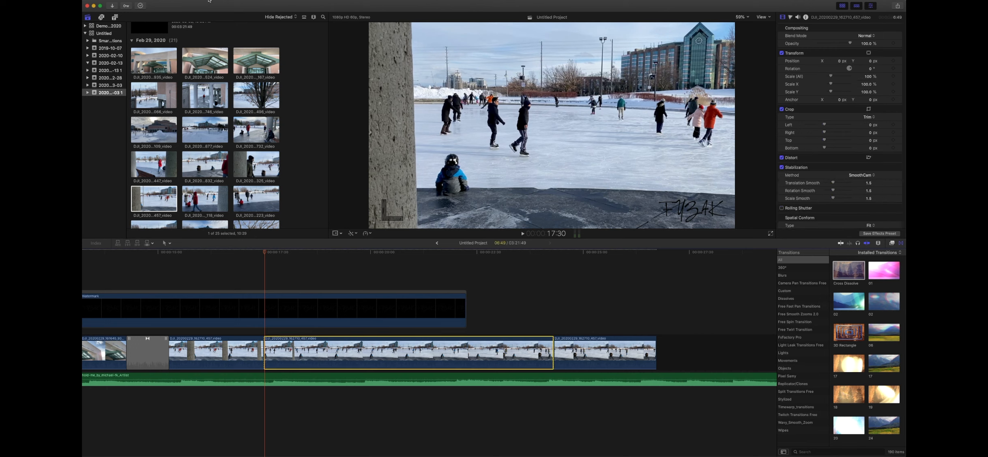
left_click(212, 0)
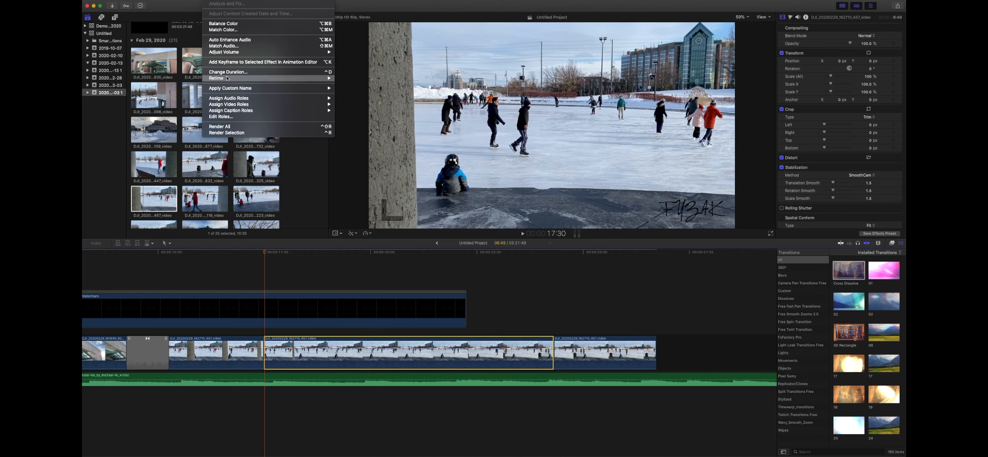
mouse_move(227, 79)
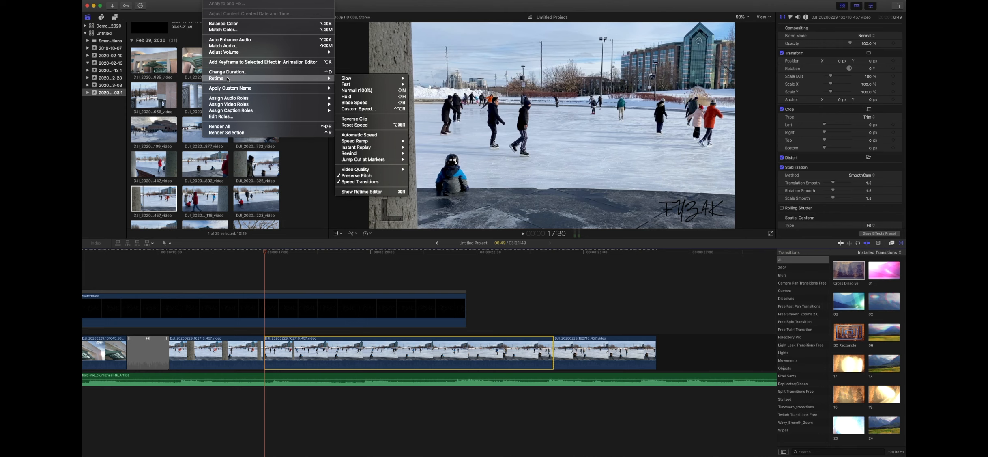
mouse_move(385, 84)
left_click(418, 84)
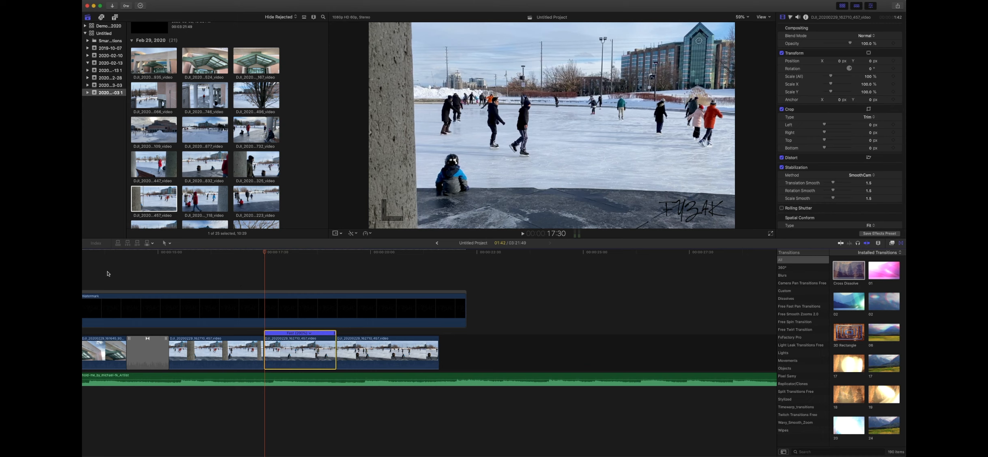
Preview the fast skating section, shorten its retiming to about 8x speed, and play it back.
left_click(105, 272)
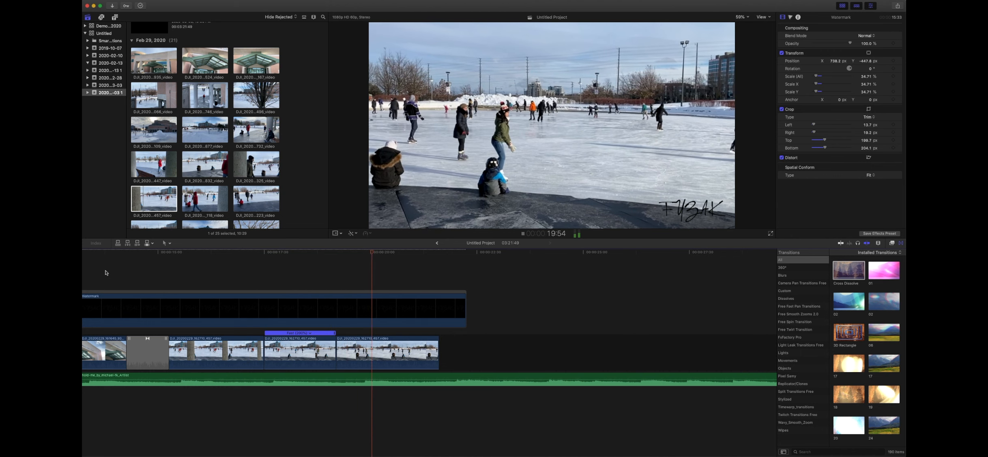
key("space")
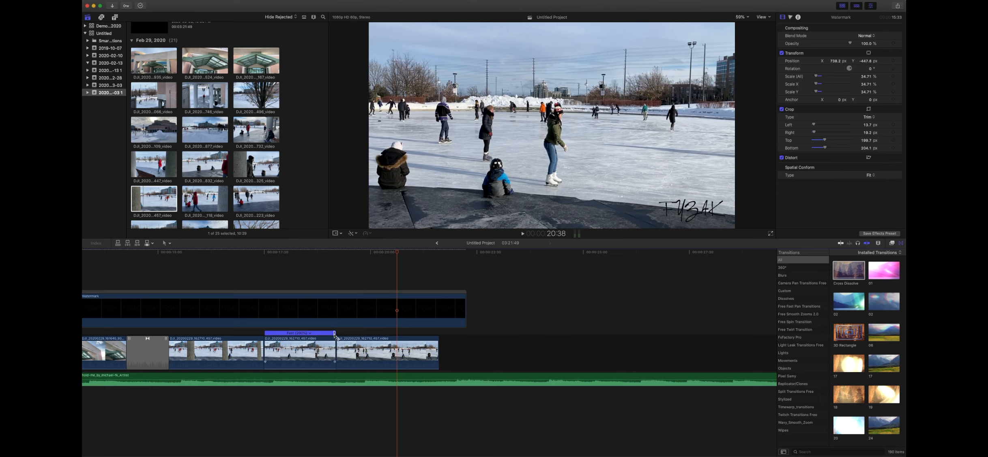
left_click_drag(335, 335, 298, 333)
left_click(107, 268)
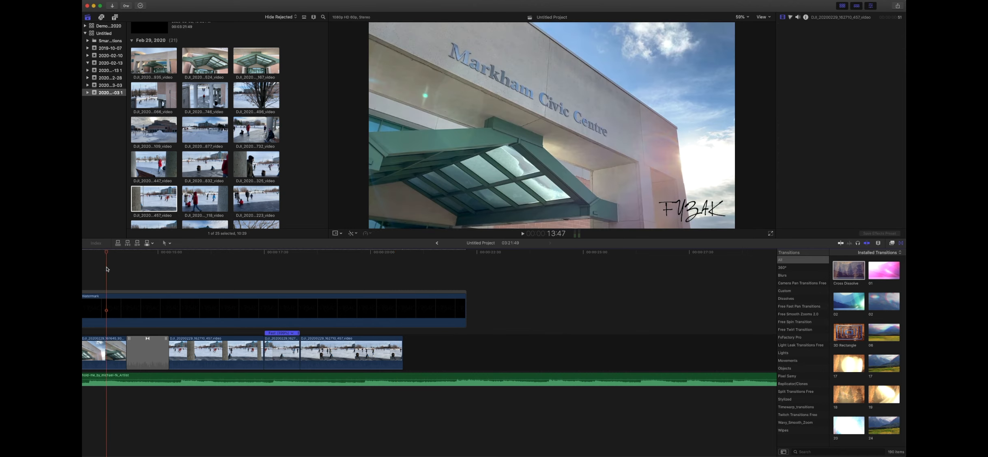
key("space")
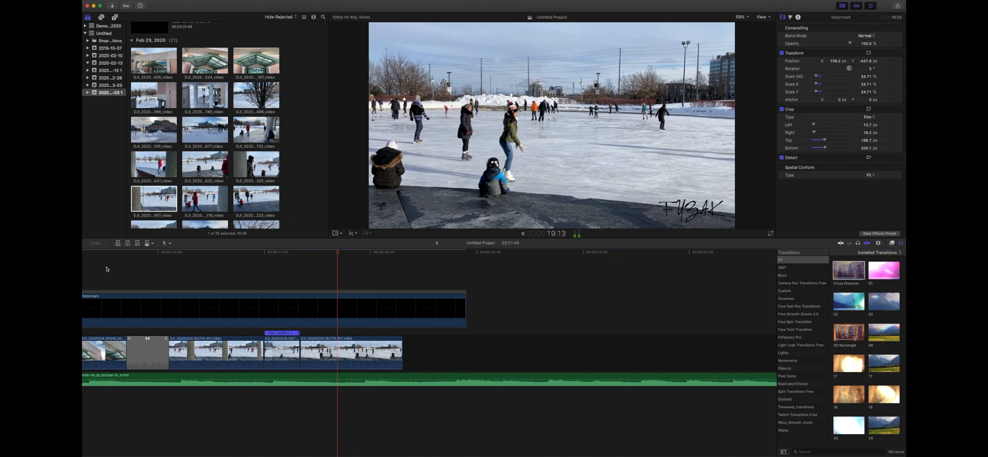
key("space")
Blade the first skating section near its middle, delete the opening part, and play back the shortened sequence.
left_click(169, 275)
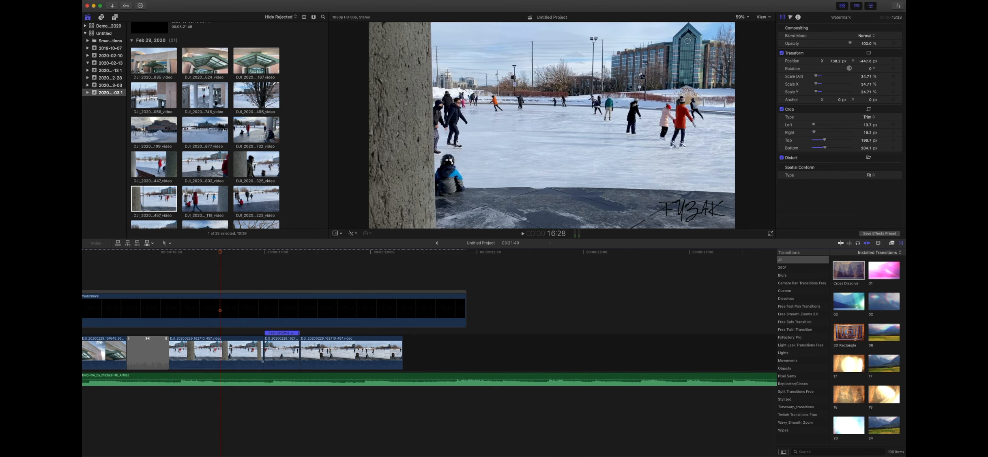
key("b")
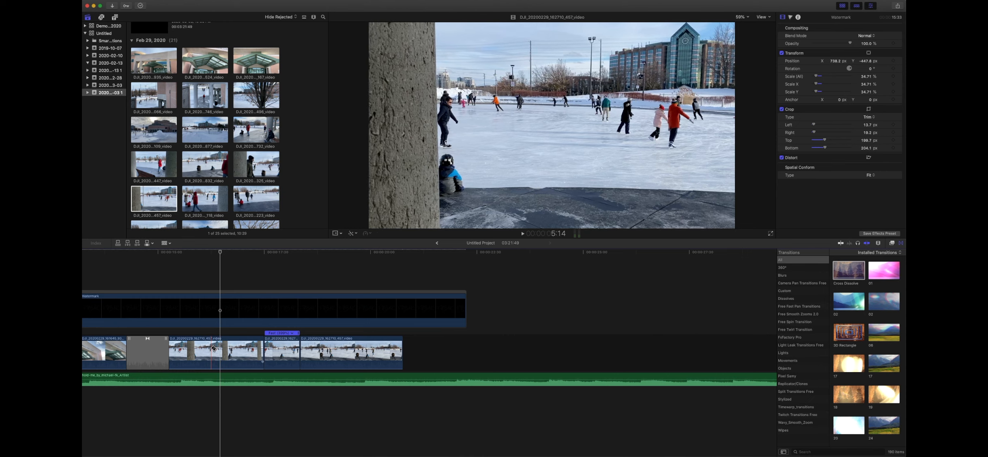
left_click(210, 347)
key("a")
left_click(194, 350)
key("Delete")
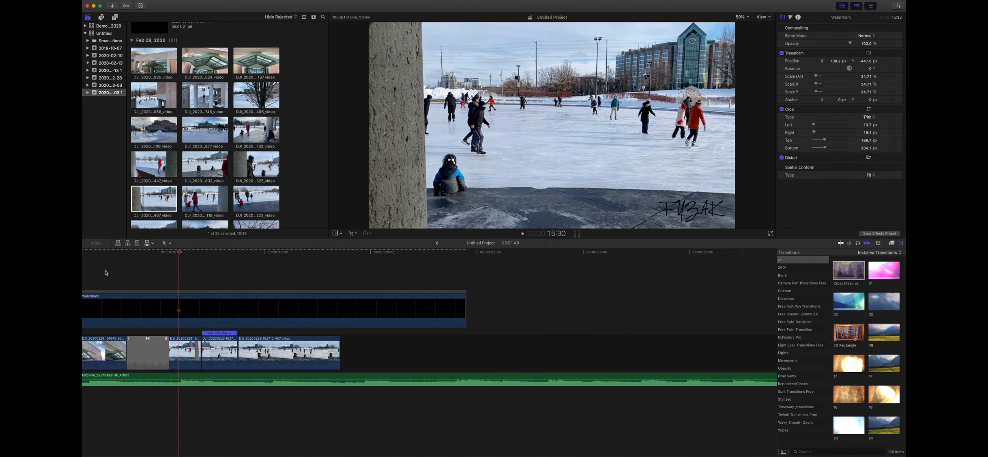
left_click(105, 273)
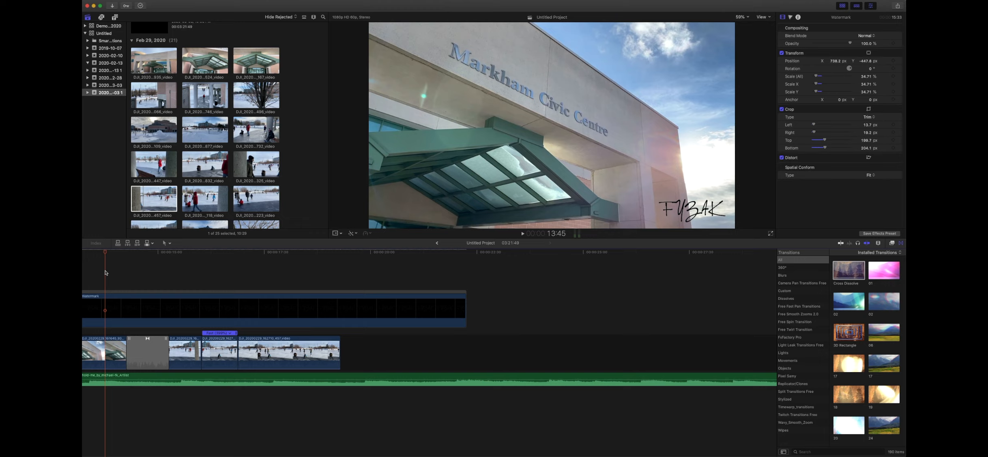
key("space")
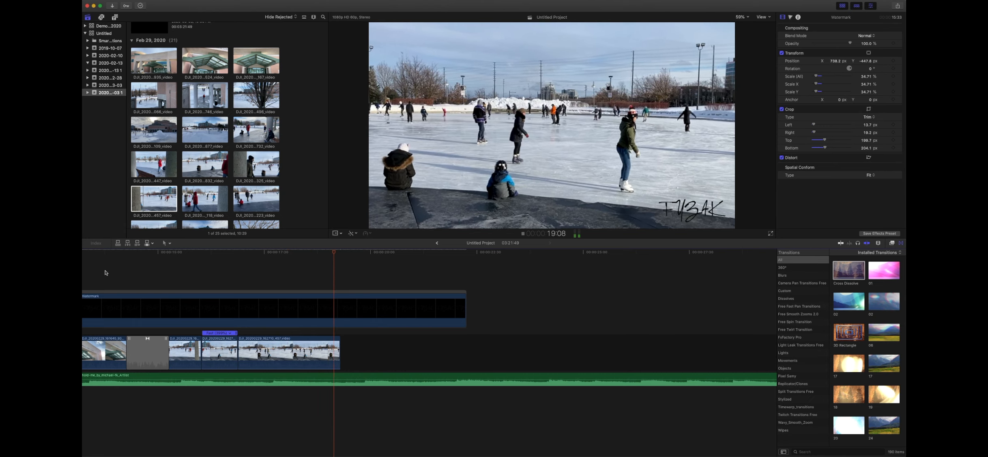
Preview the bare-tree clip DJI_20200229_162910_672_video and append the chosen range after the last skating section.
scroll(349, 269, "left", 10)
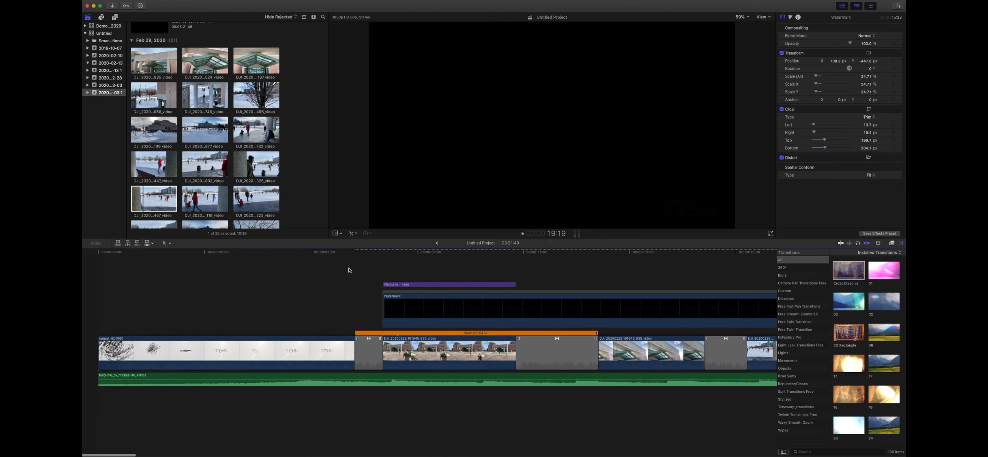
scroll(350, 270, "right", 15)
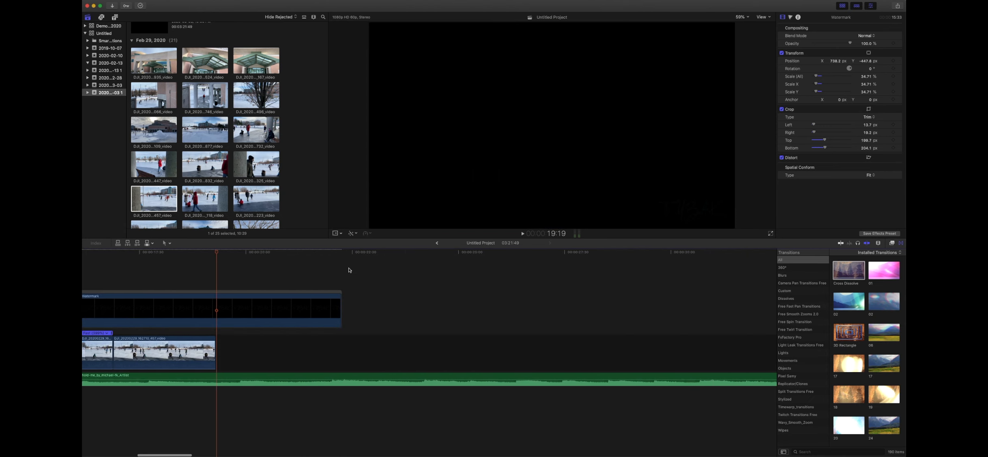
scroll(350, 270, "left", 13)
scroll(350, 270, "left", 4)
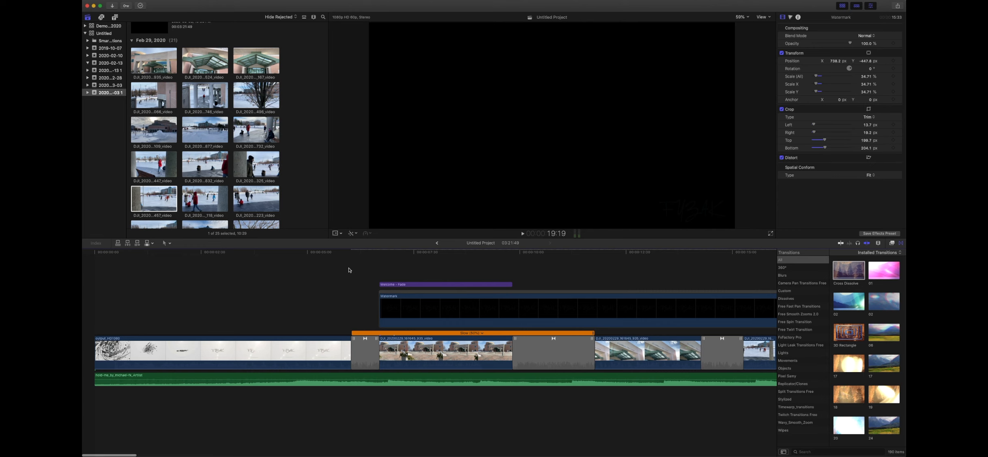
scroll(349, 270, "right", 10)
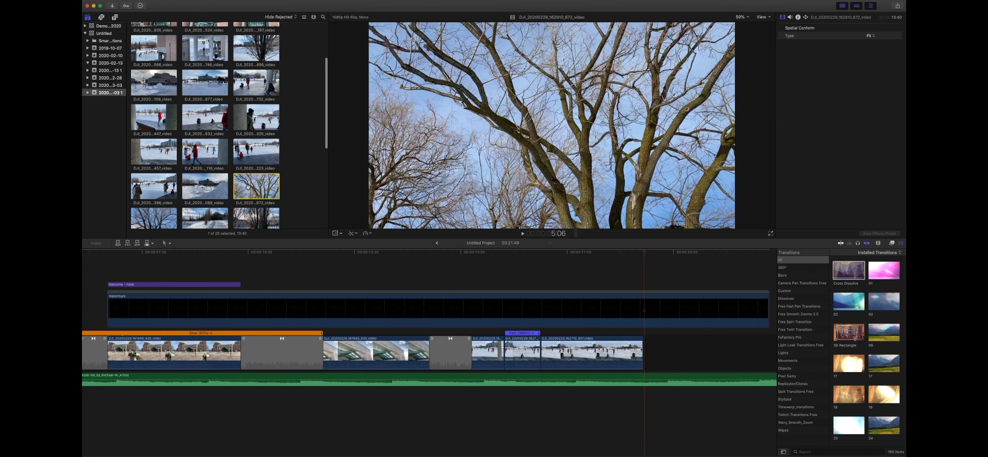
key("space")
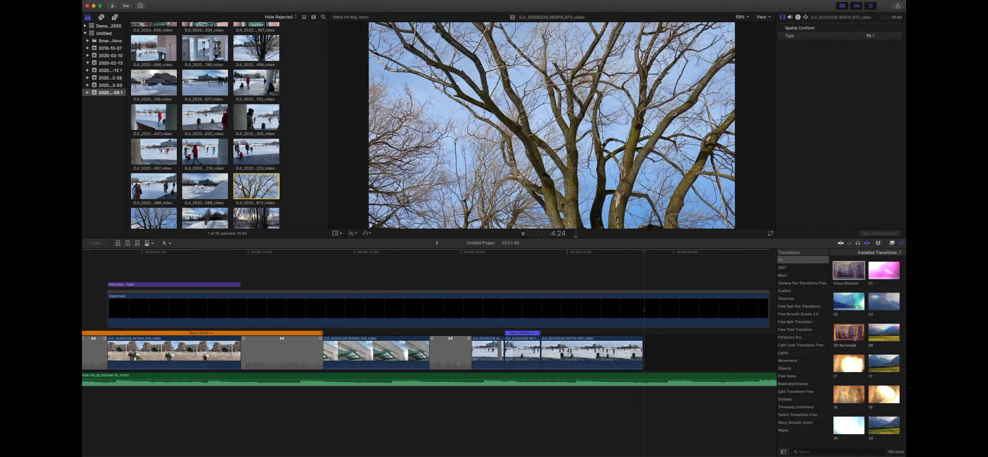
key("space")
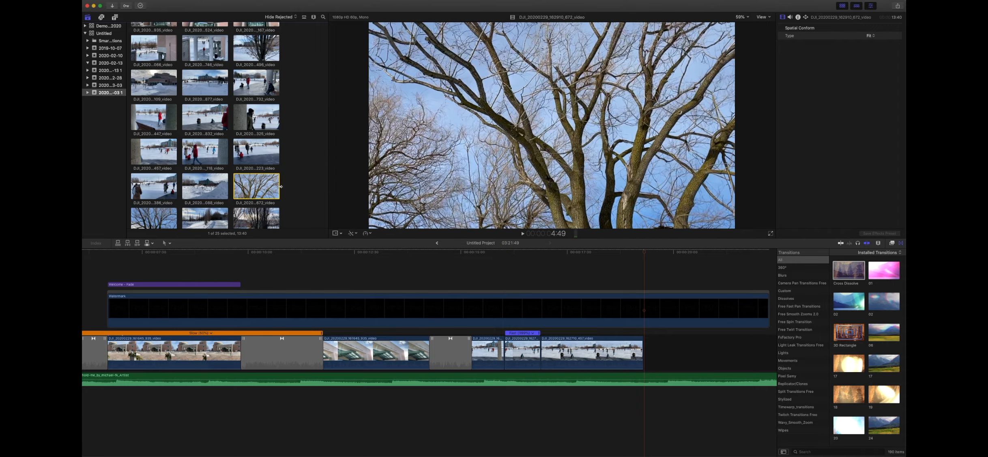
left_click_drag(255, 186, 656, 363)
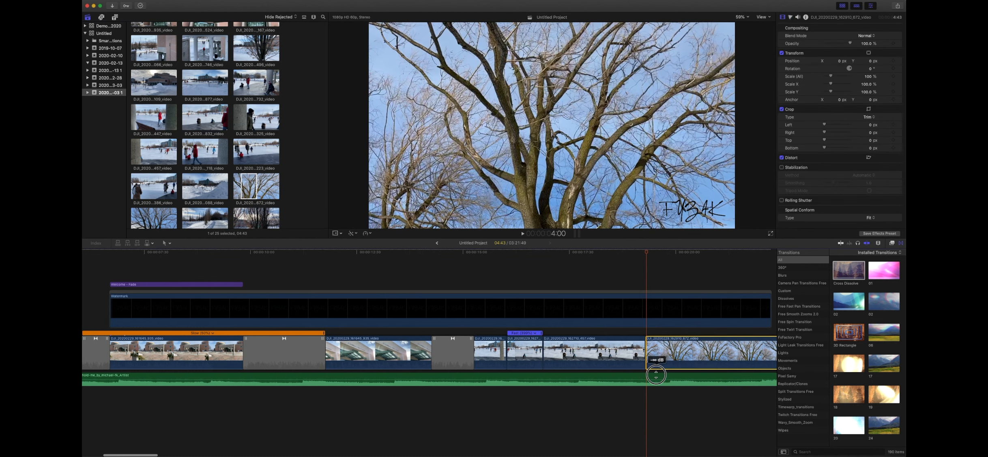
Add a Cross Dissolve between the last skating section and the tree clip, and play through it.
scroll(685, 336, "right", 5)
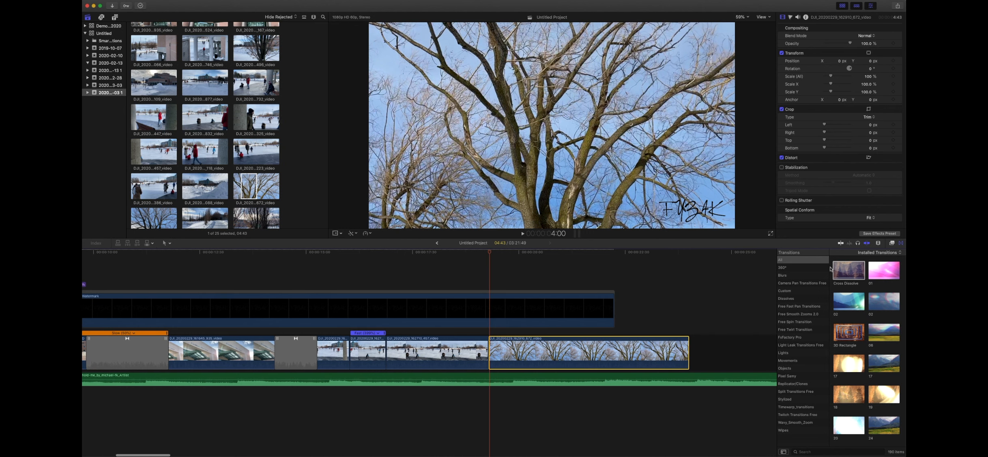
left_click(468, 347)
left_click(498, 349)
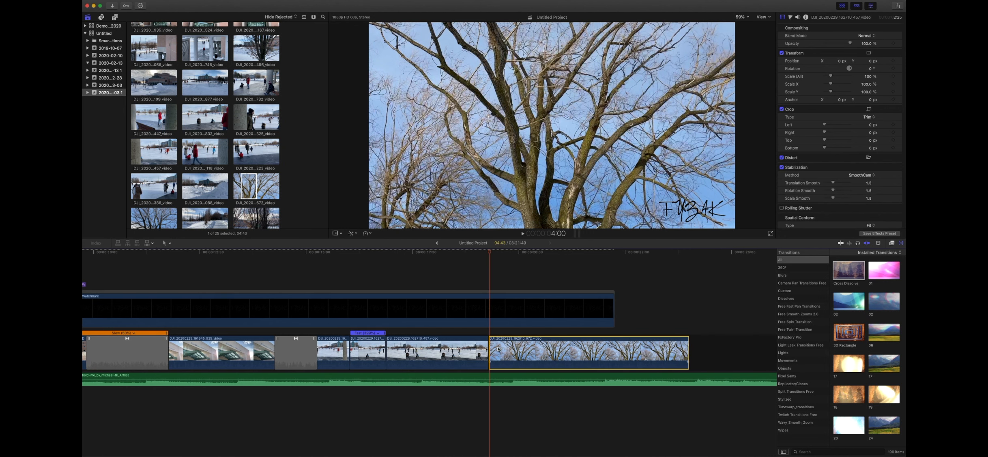
left_click(481, 348)
left_click(496, 349)
left_click(481, 349)
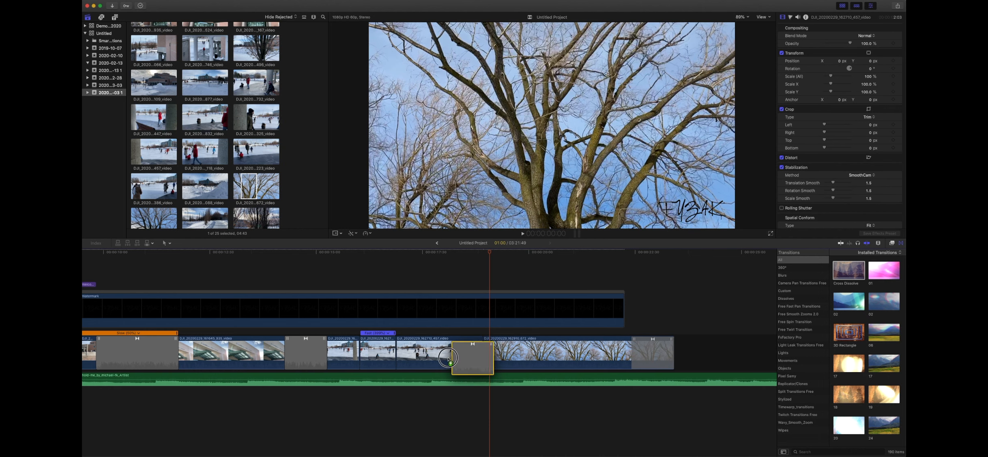
left_click_drag(447, 358, 450, 357)
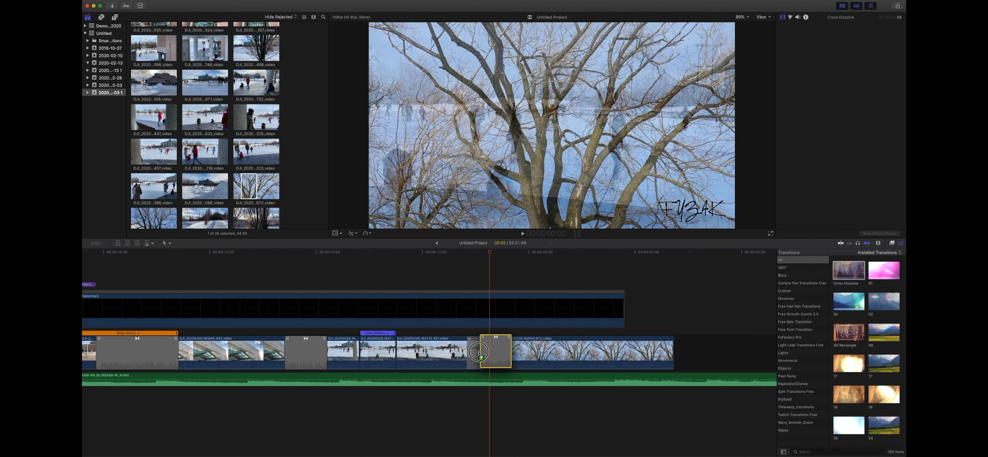
left_click(444, 275)
key("space")
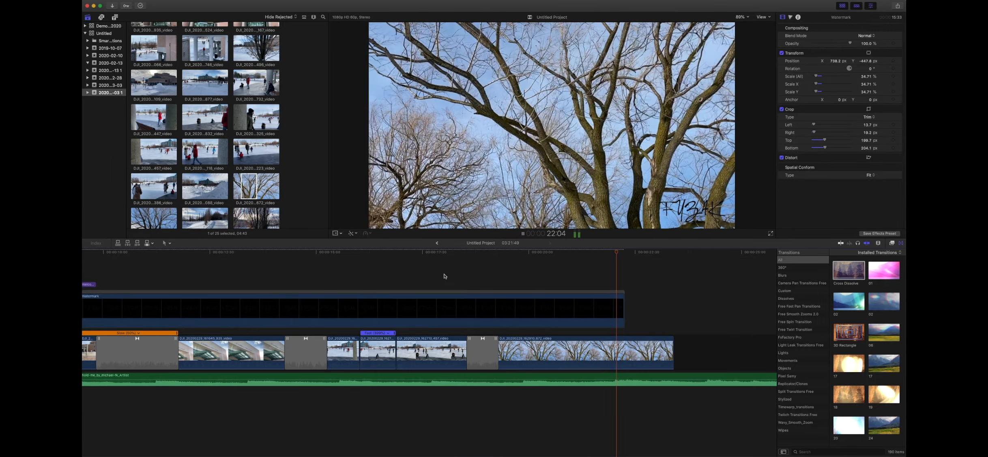
Trim the end of the bare-tree clip to the watermark's end, turn on its stabilization and choose a stabilization method.
key("alt+bracketright")
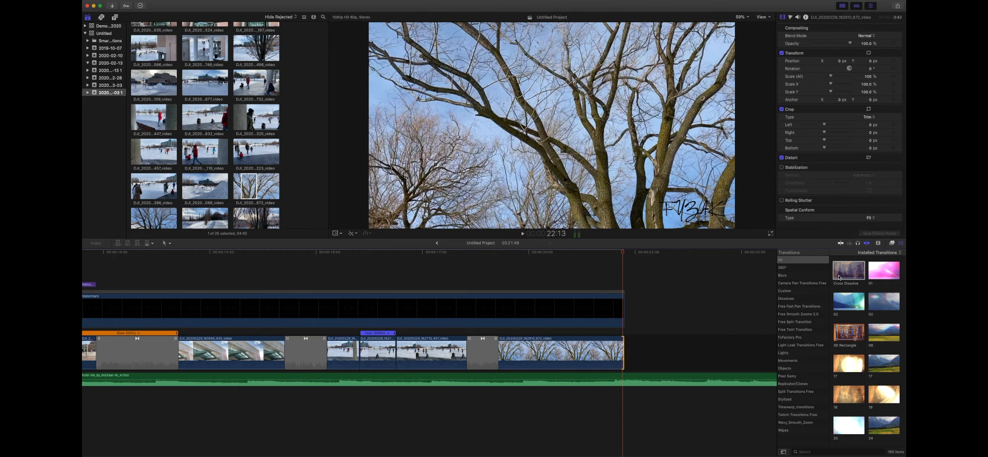
left_click(782, 168)
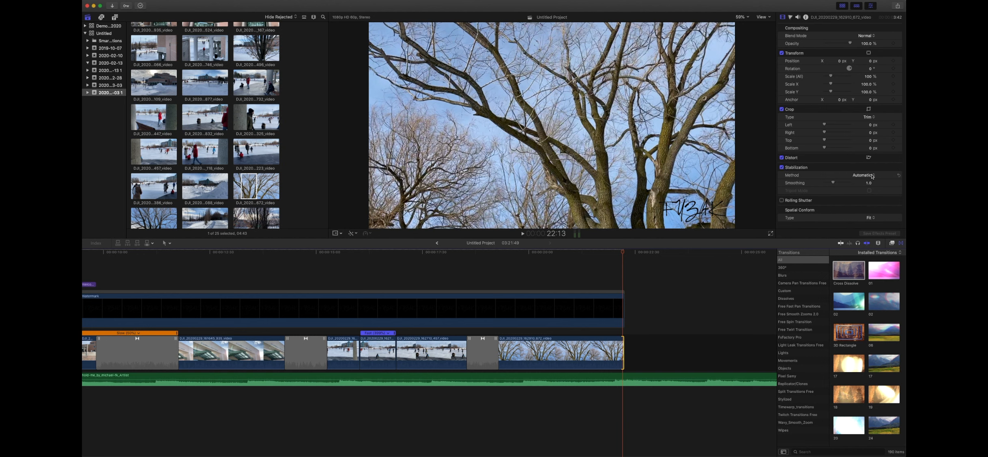
left_click(872, 175)
left_click(873, 188)
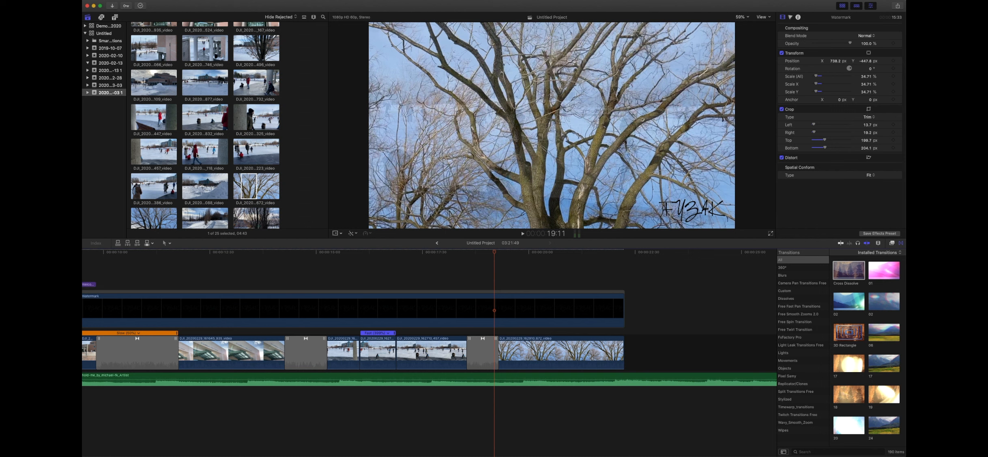
Preview the skating-rink clip with the couple in the foreground and connect it above the start of the bare-tree clip.
scroll(197, 155, "up", 2)
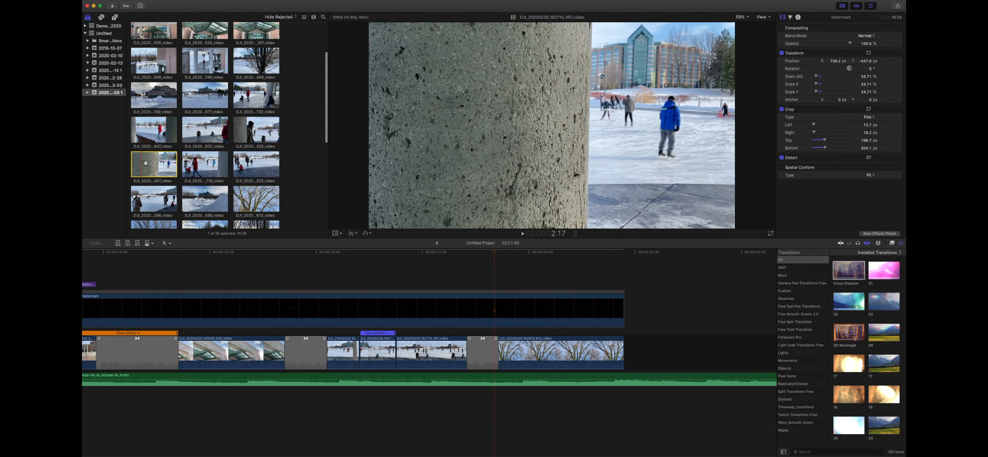
left_click(193, 164)
left_click(143, 197)
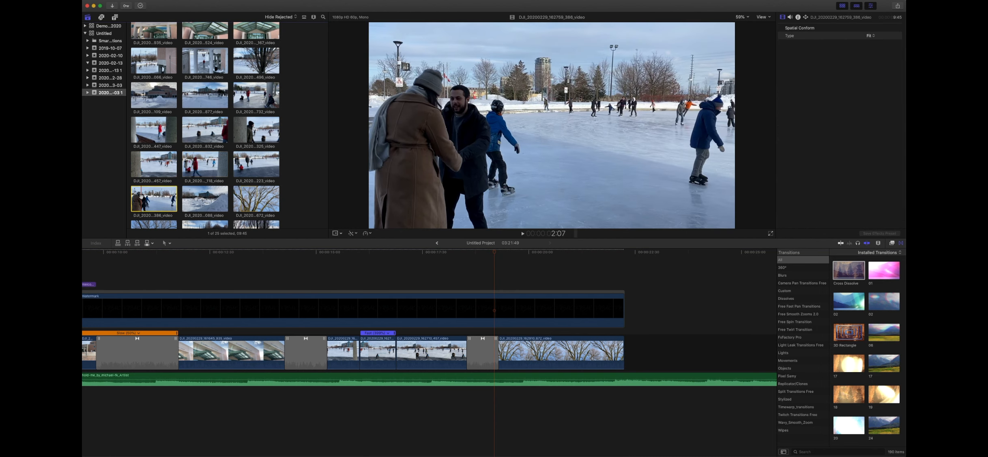
key("space")
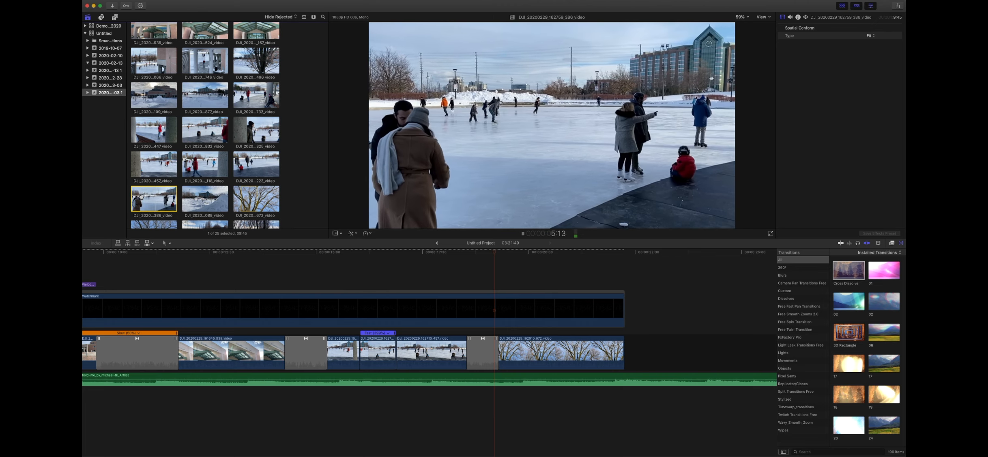
key("space")
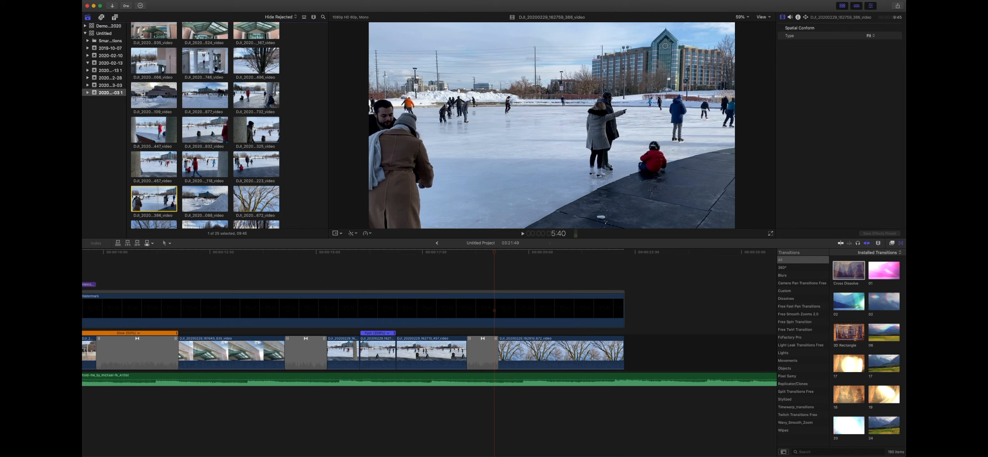
scroll(142, 197, "down", 5)
scroll(146, 198, "up", 4)
left_click_drag(143, 151, 513, 269)
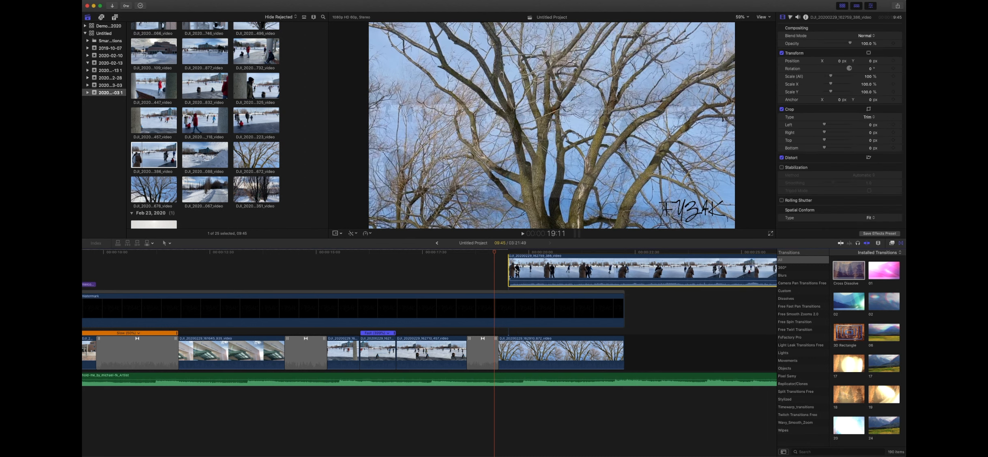
Play back the section where the connected couple clip overlaps the bare-tree clip.
scroll(516, 270, "right", 1)
scroll(517, 272, "up", 1)
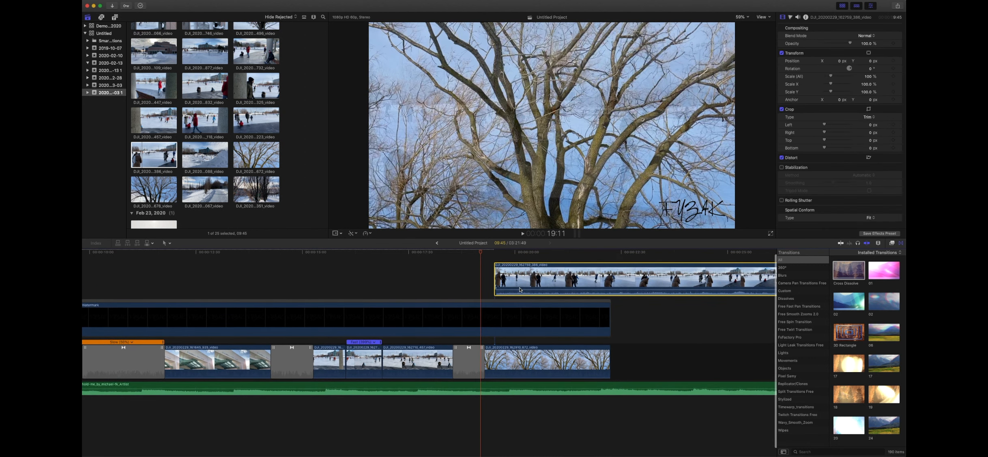
left_click(449, 258)
key("space")
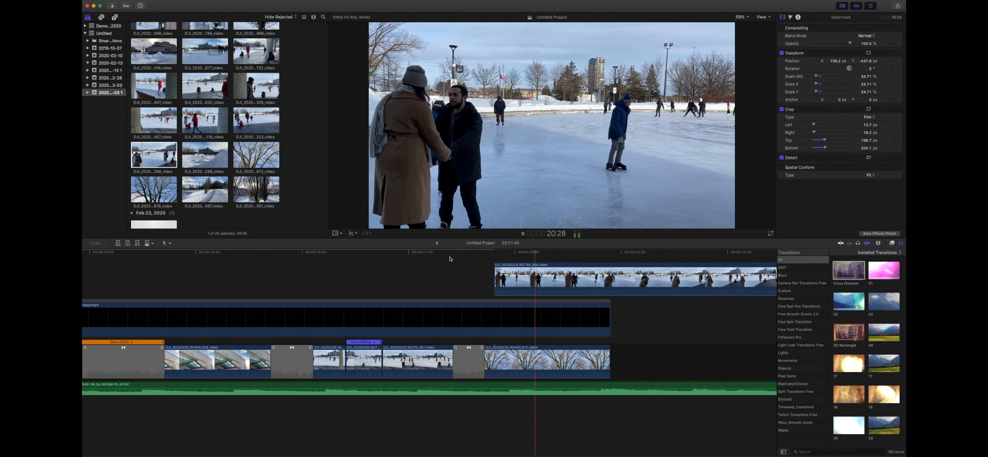
left_click(458, 258)
key("space")
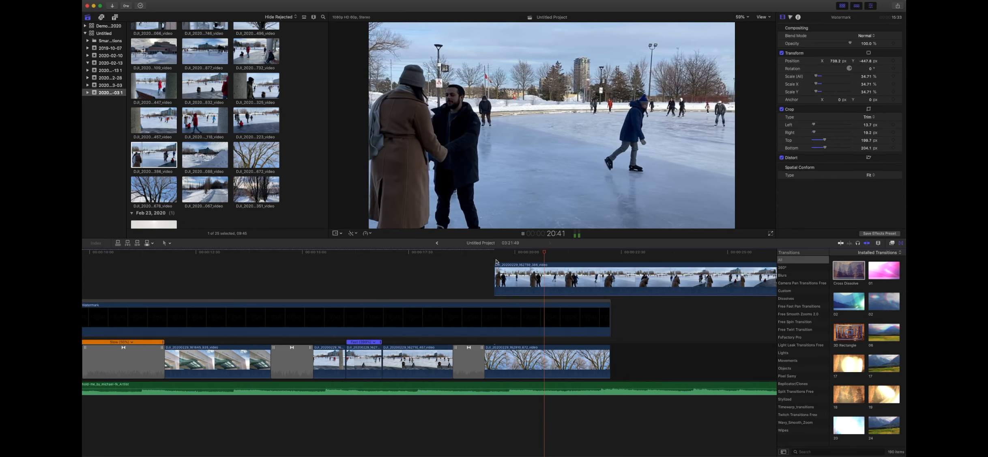
key("space")
left_click(525, 262)
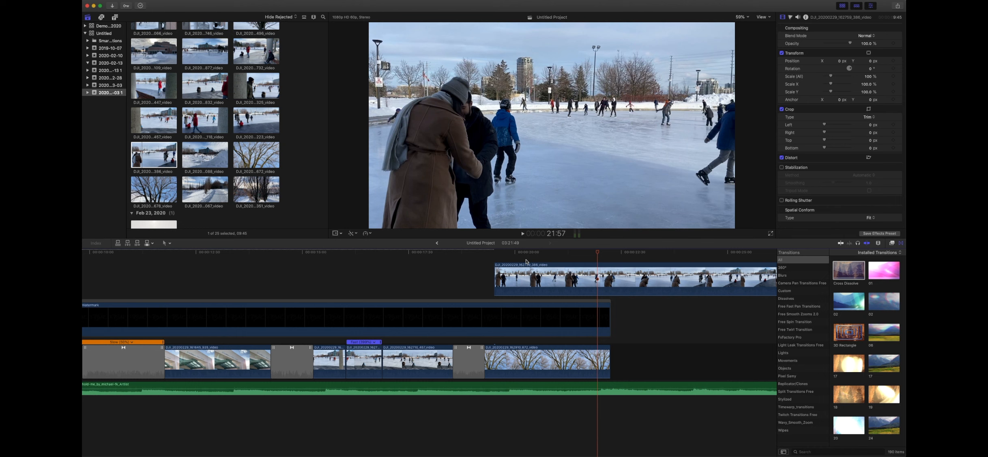
scroll(526, 261, "right", 5)
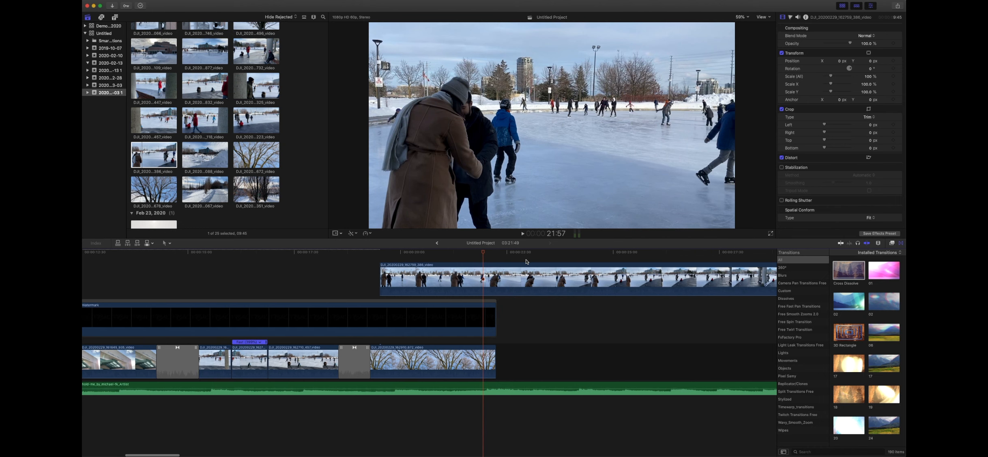
left_click(366, 264)
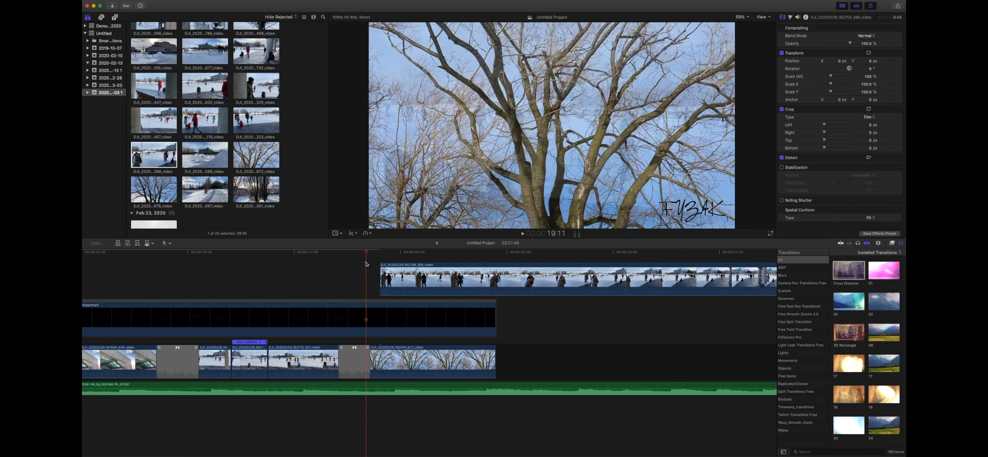
key("space")
left_click(423, 264)
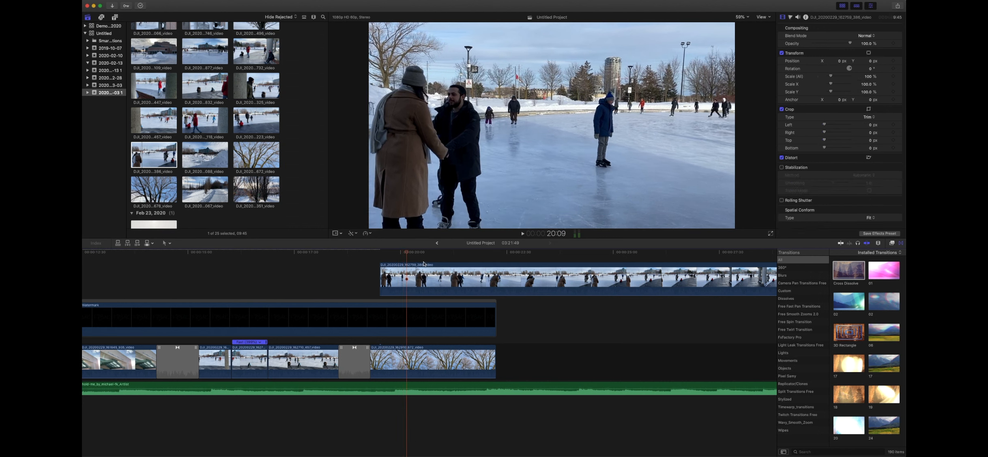
Blade the connected couple clip at about 24:45 and delete the part after the cut.
left_click_drag(407, 255, 602, 256)
key("super+b")
left_click_drag(622, 280, 623, 316)
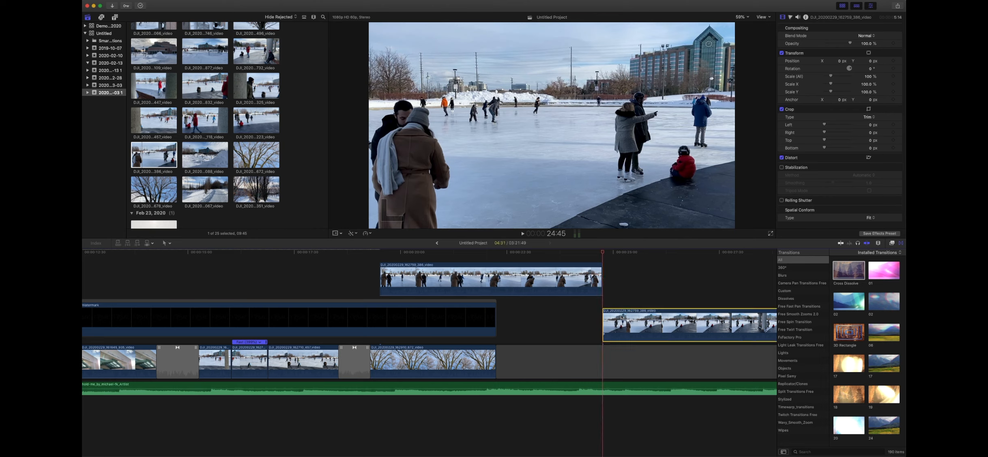
key("Delete")
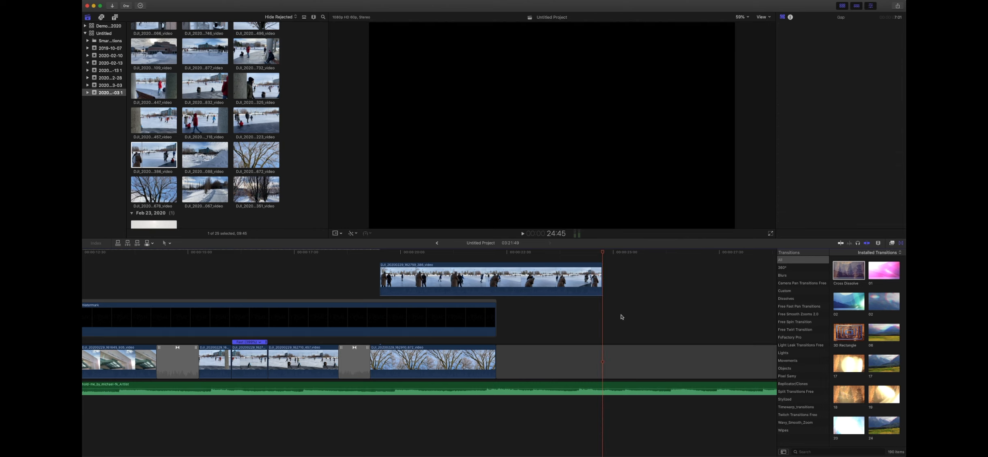
Trim the connected couple clip to start further into the tree clip and end with it, and play it back.
left_click(434, 280)
left_click_drag(601, 279, 495, 280)
left_click_drag(380, 278, 393, 278)
left_click(374, 272)
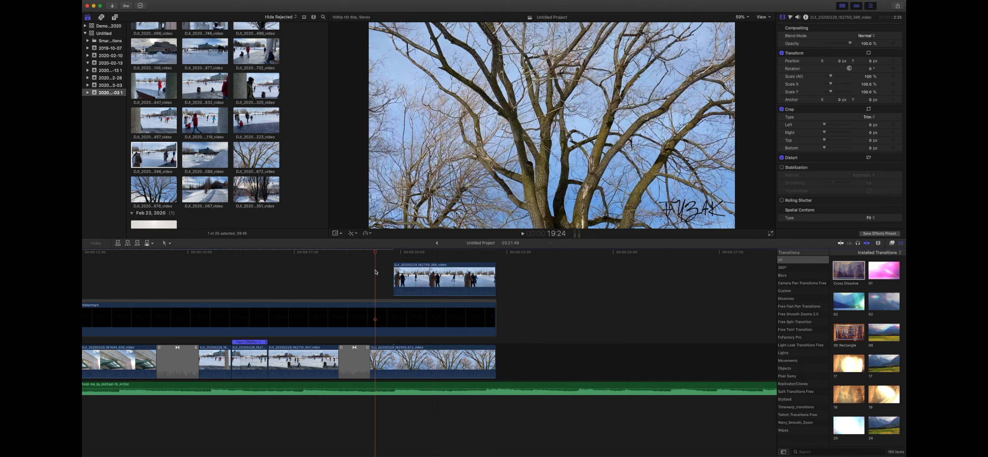
key("space")
Transform the connected couple clip into a picture-in-picture scaled to about 34% in the upper-right area of the frame.
left_click(342, 233)
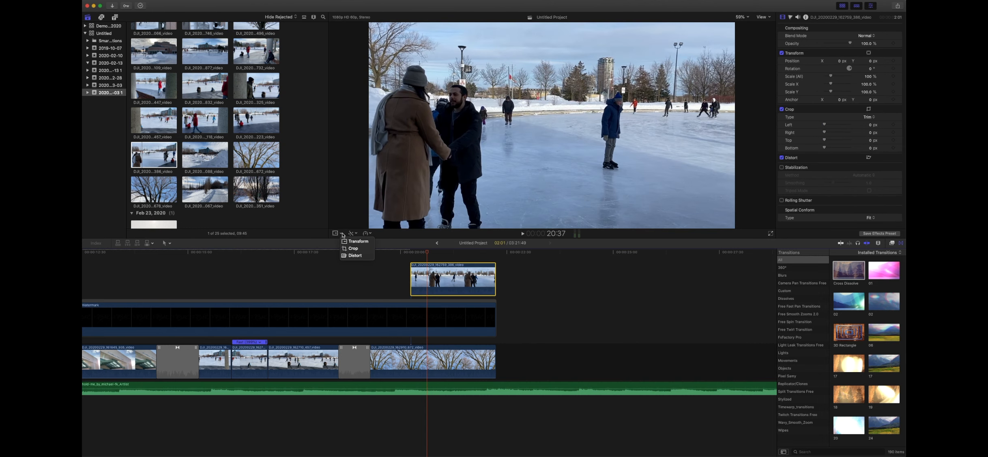
left_click(366, 241)
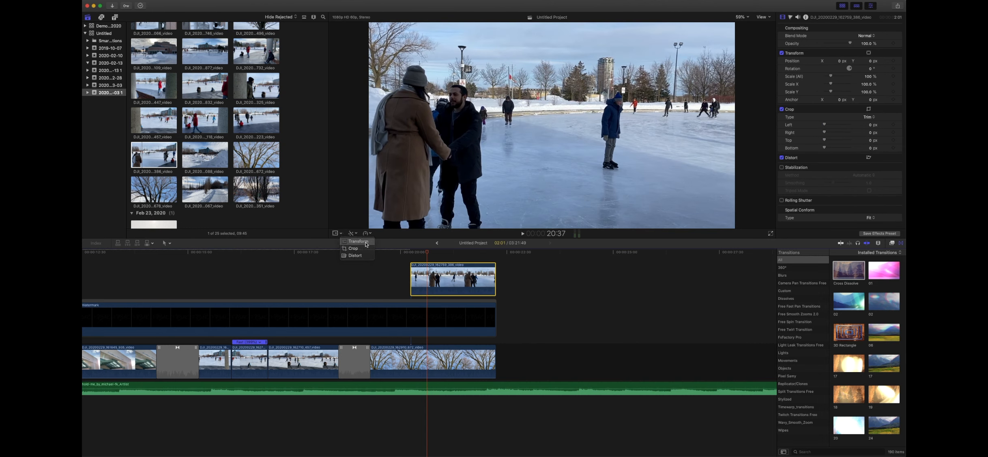
left_click_drag(369, 228, 490, 160)
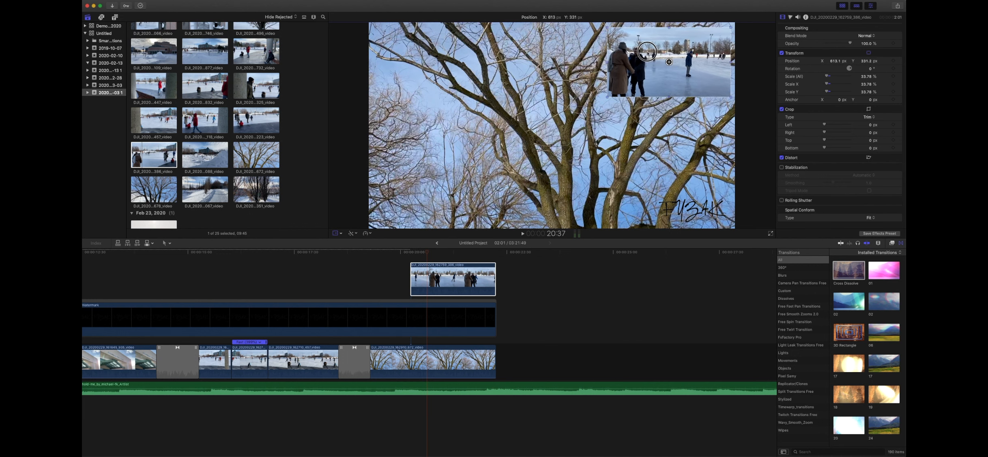